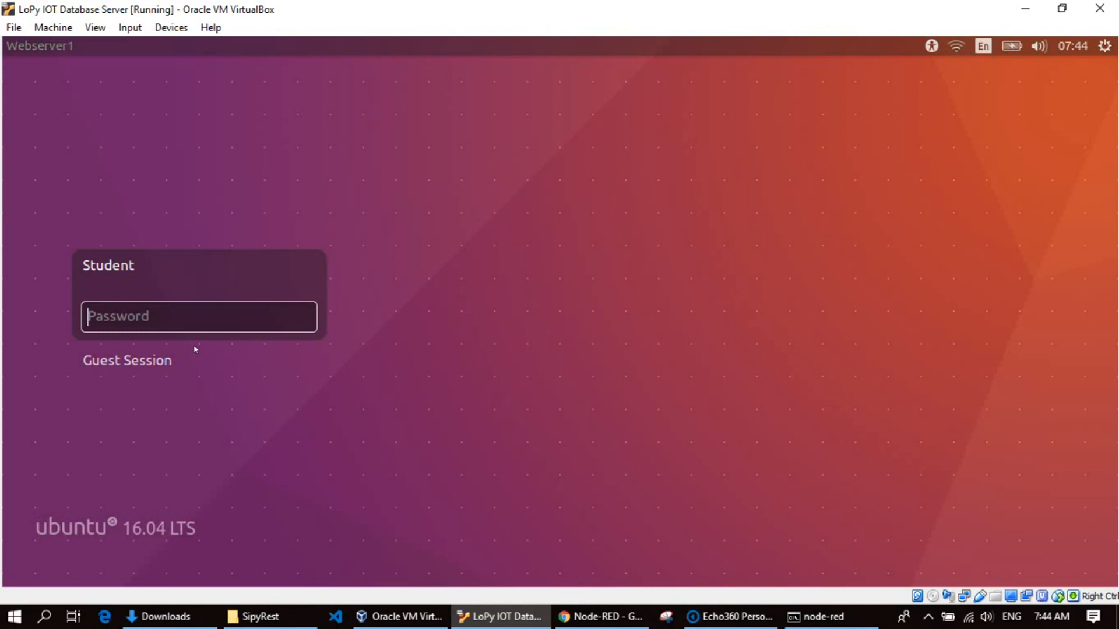
# - Log in to the Student account with the account password and run node-red in a terminal
pyautogui.write('*********')
pyautogui.press('Return')
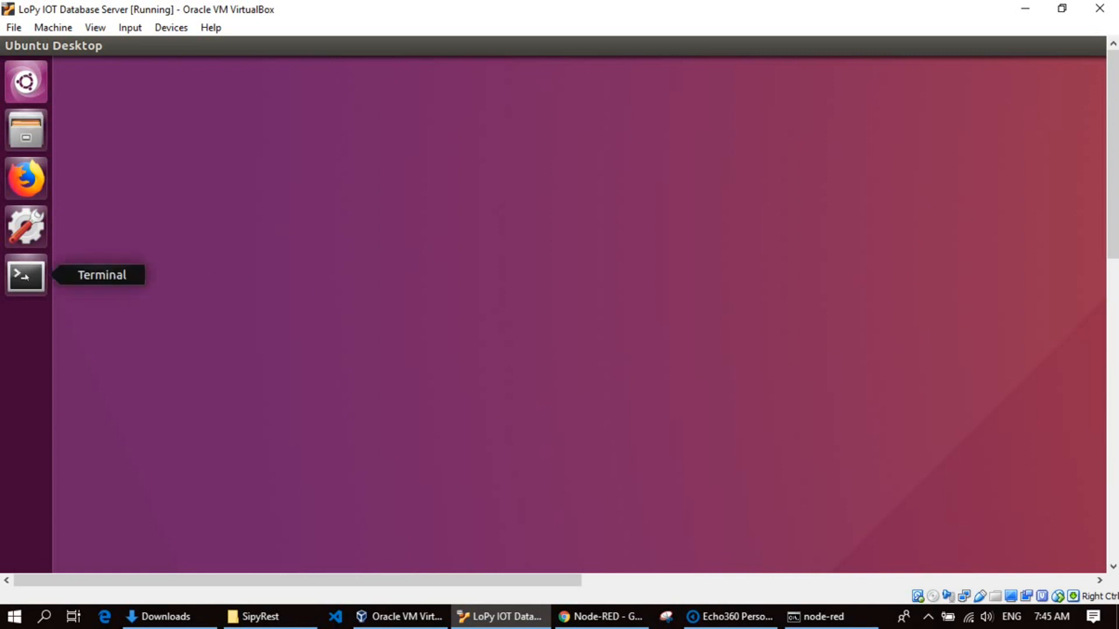
pyautogui.click(25, 276)
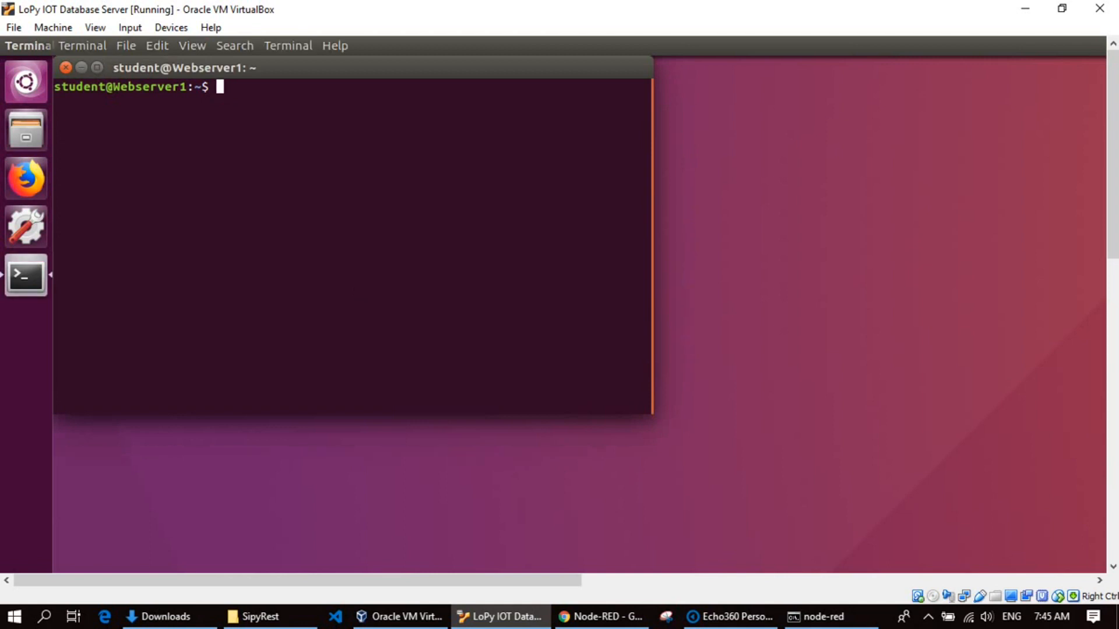
pyautogui.write('node-red')
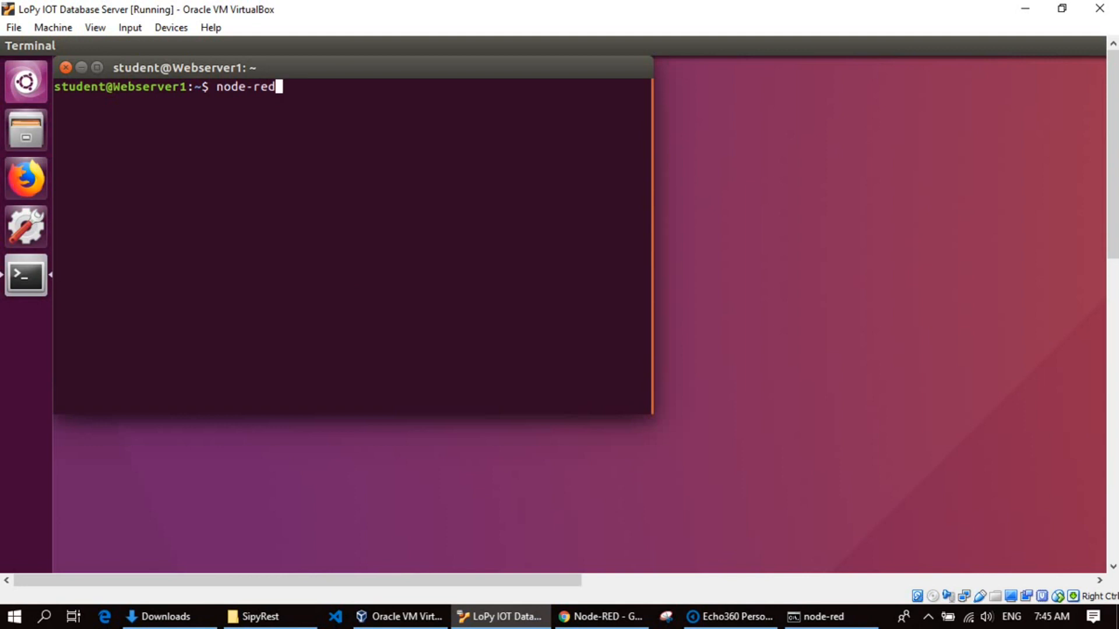
pyautogui.press('Return')
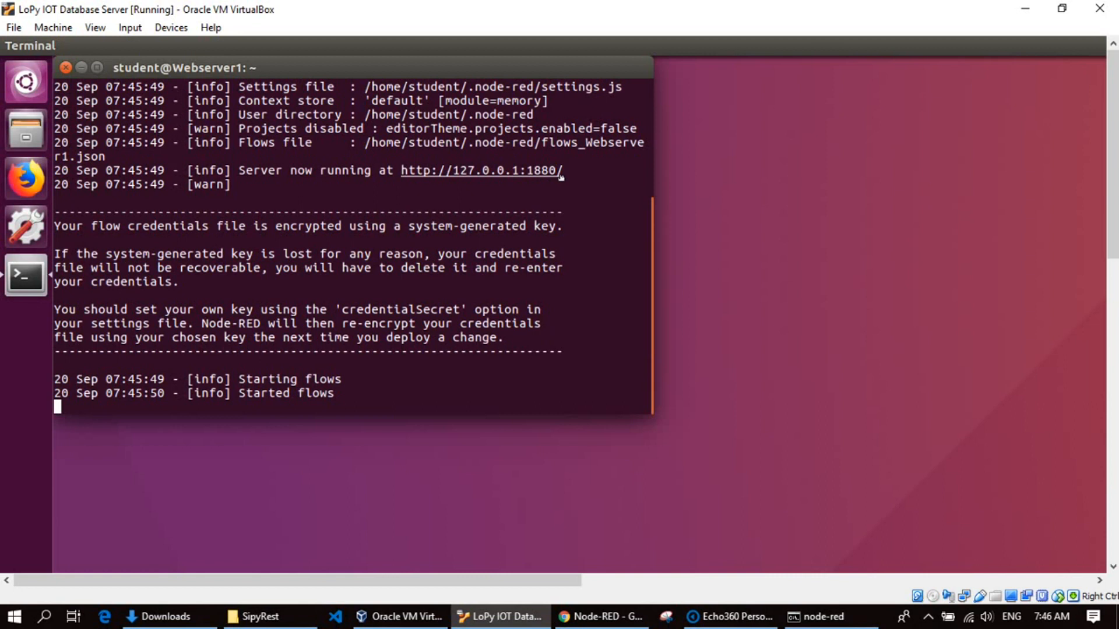
# - Start Firefox in the virtual machine, restore the previous browsing session and bring up the Node-RED flow editor page
pyautogui.click(27, 182)
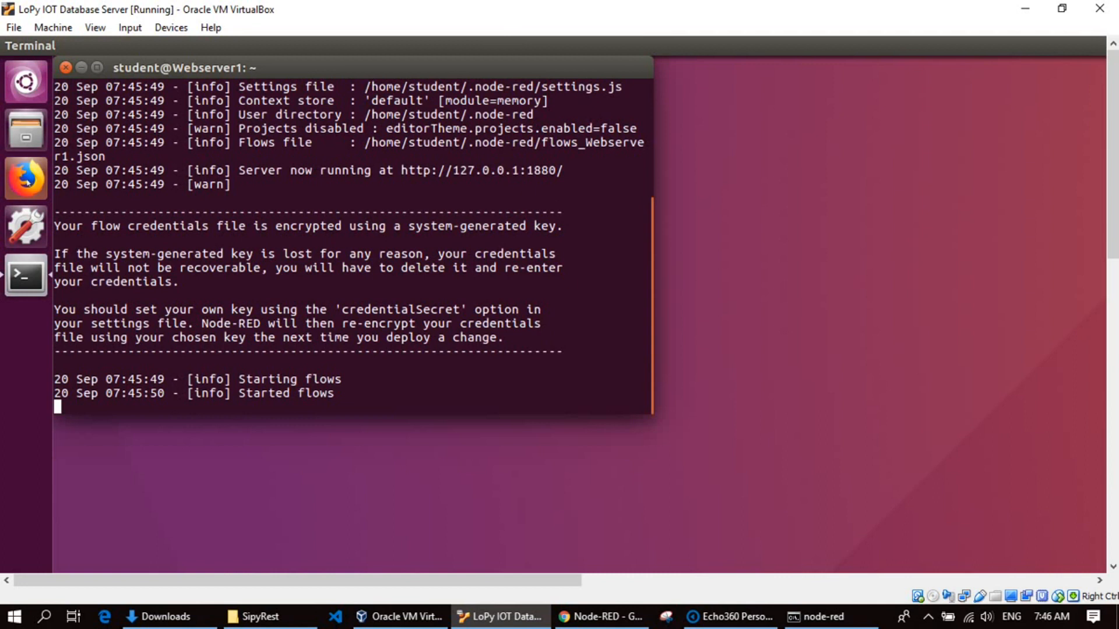
pyautogui.click(27, 182)
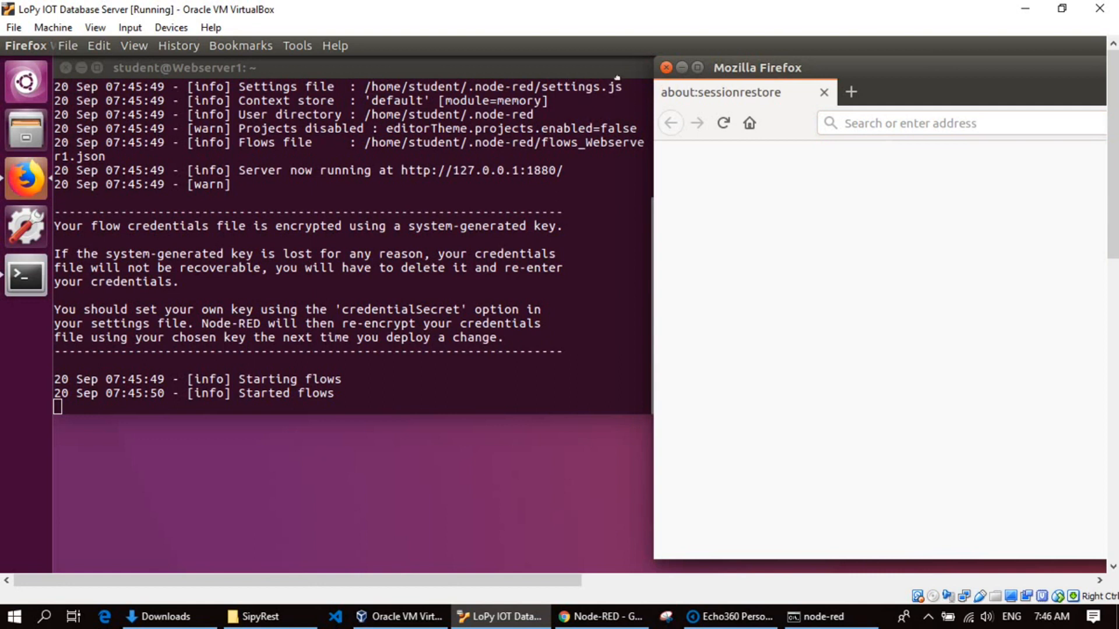
pyautogui.doubleClick(904, 77)
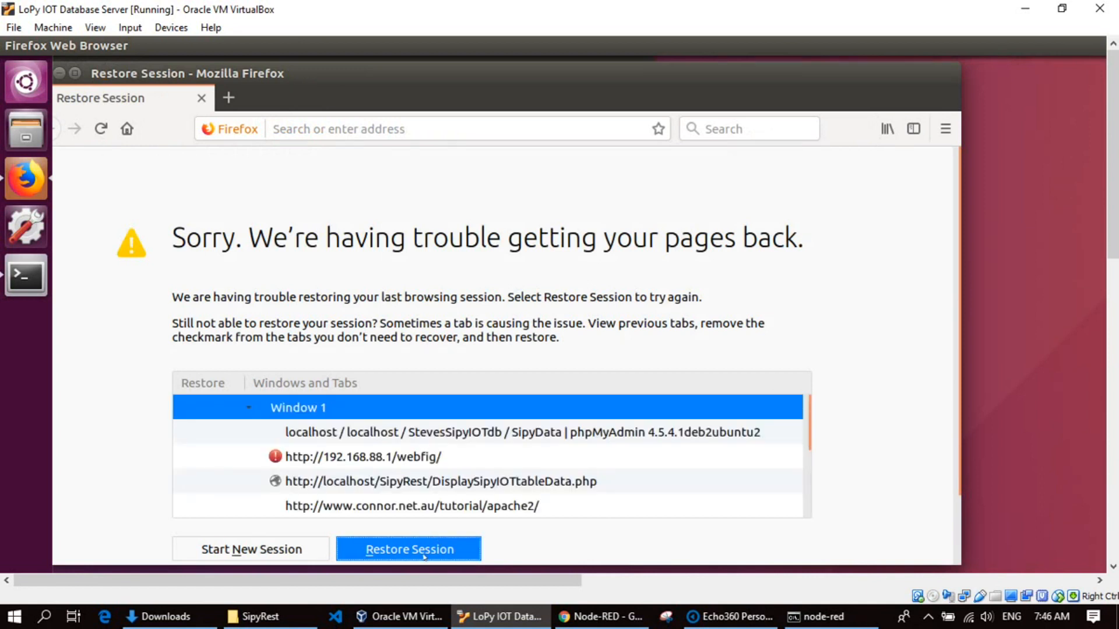
pyautogui.click(424, 556)
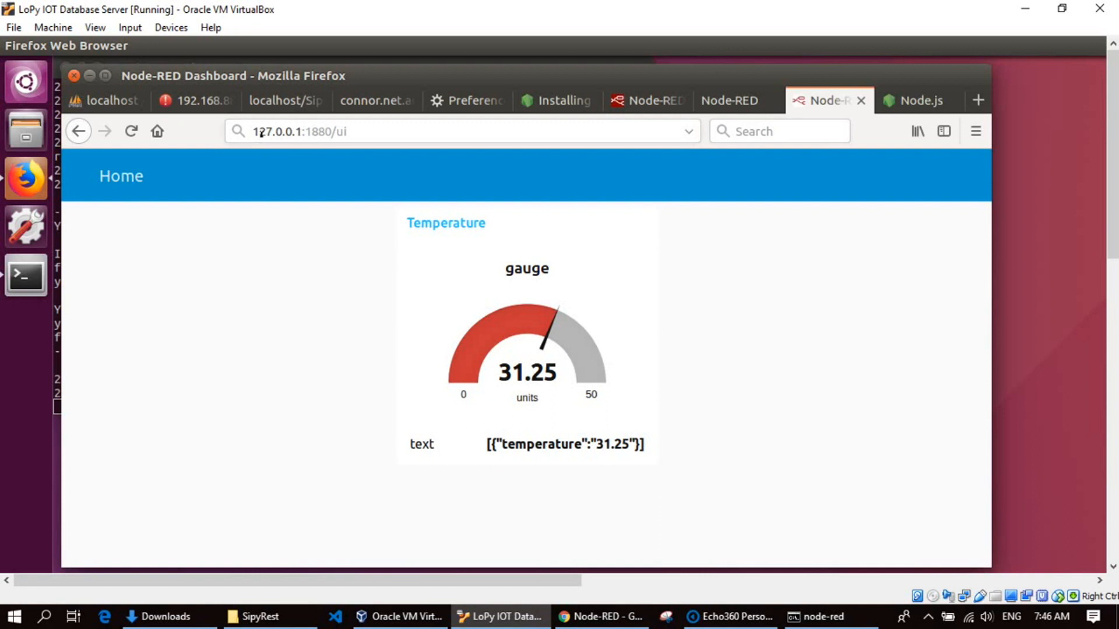
pyautogui.moveTo(260, 132); pyautogui.dragTo(332, 132)
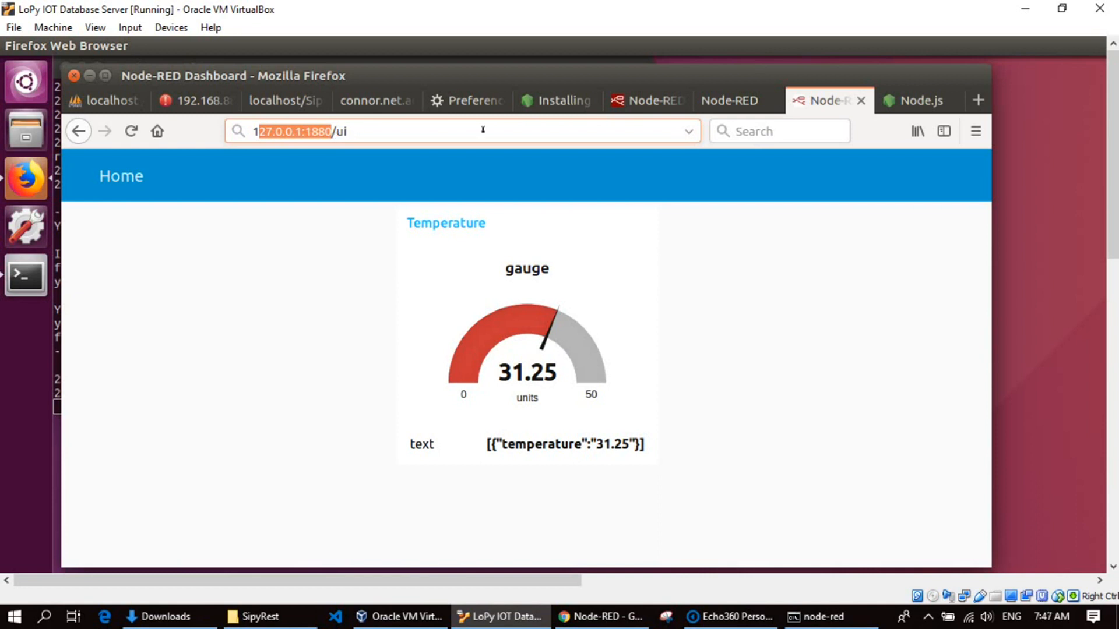
pyautogui.click(746, 105)
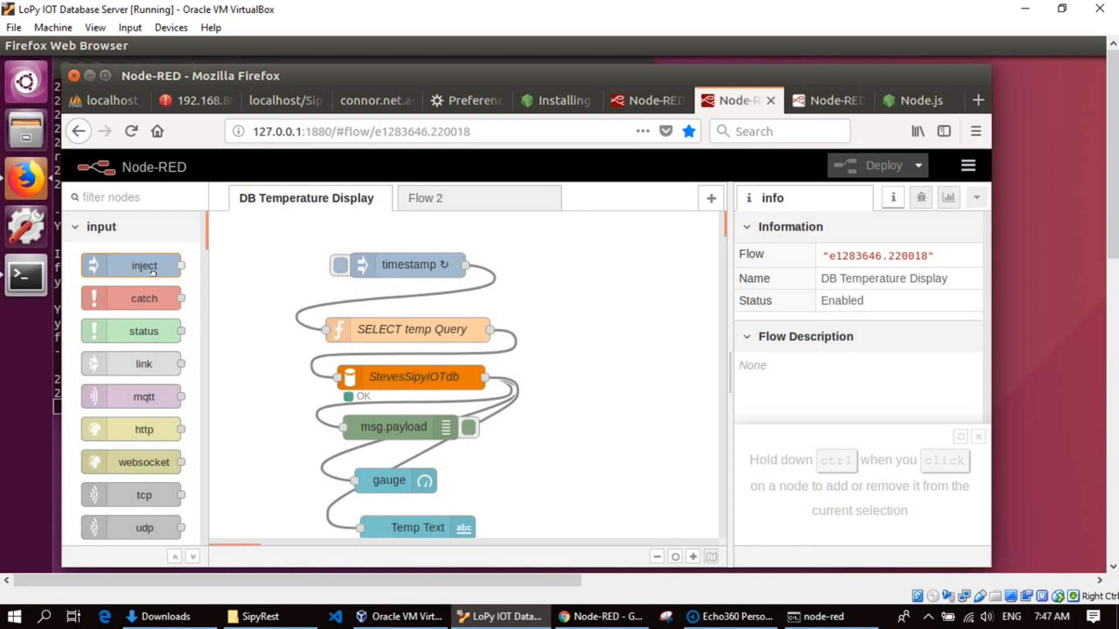
# - Examine the payload and repeat settings of the timestamp inject node, then close it without changes
pyautogui.doubleClick(424, 270)
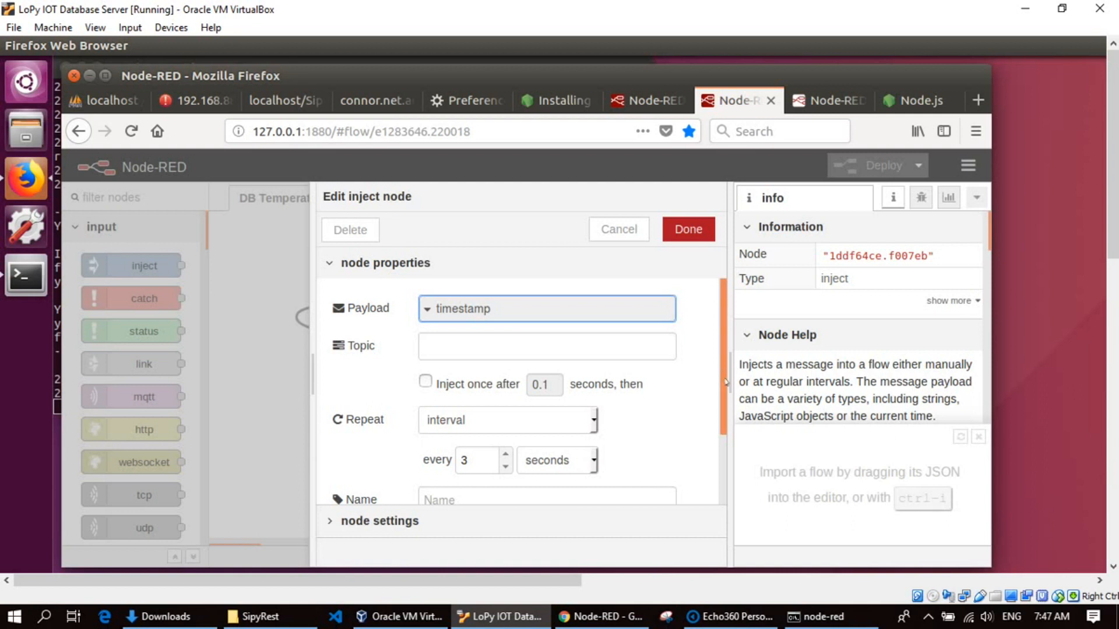
pyautogui.moveTo(725, 383); pyautogui.dragTo(717, 309)
pyautogui.click(620, 230)
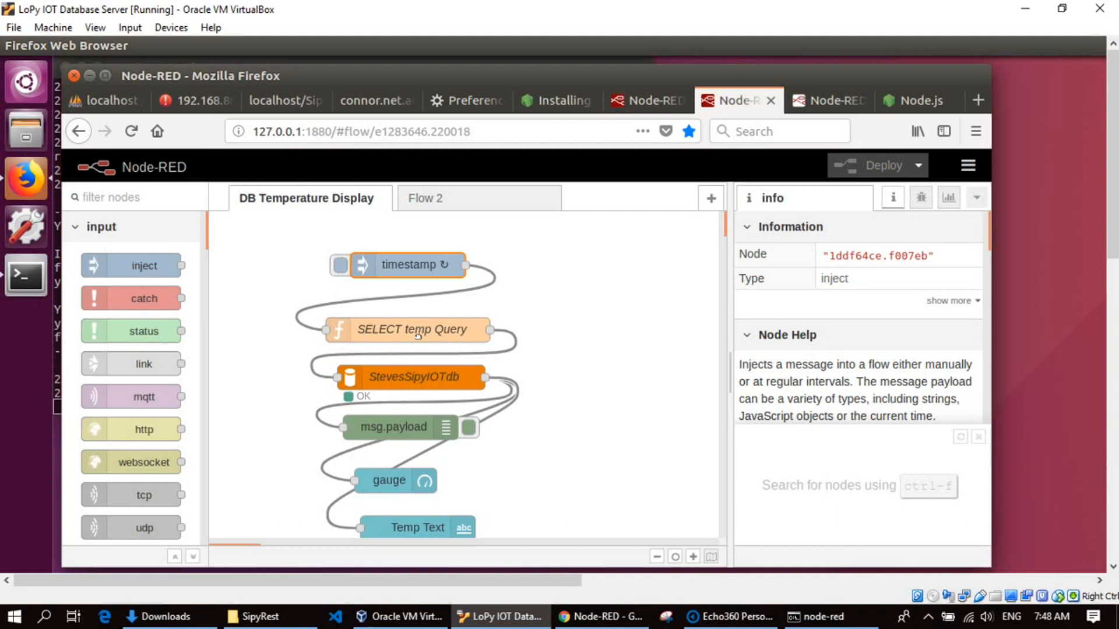
# - Examine the full msg.topic query in the SELECT temp Query function node, including its table, ordering and limit clauses, without changing it
pyautogui.click(418, 336)
pyautogui.doubleClick(418, 336)
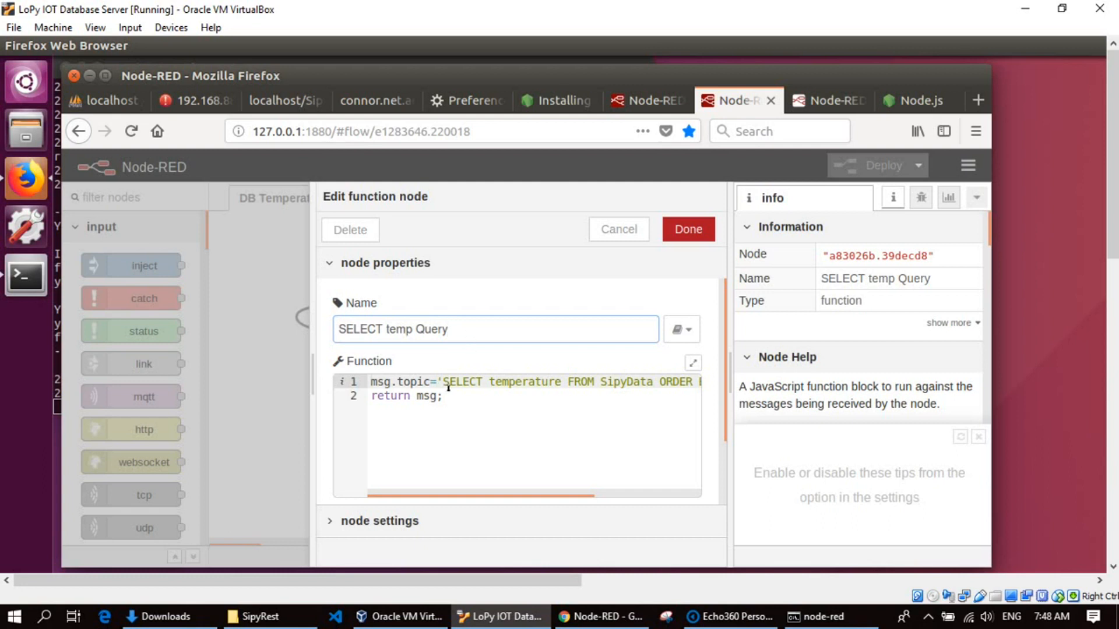
pyautogui.moveTo(448, 386); pyautogui.dragTo(595, 393)
pyautogui.click(611, 390)
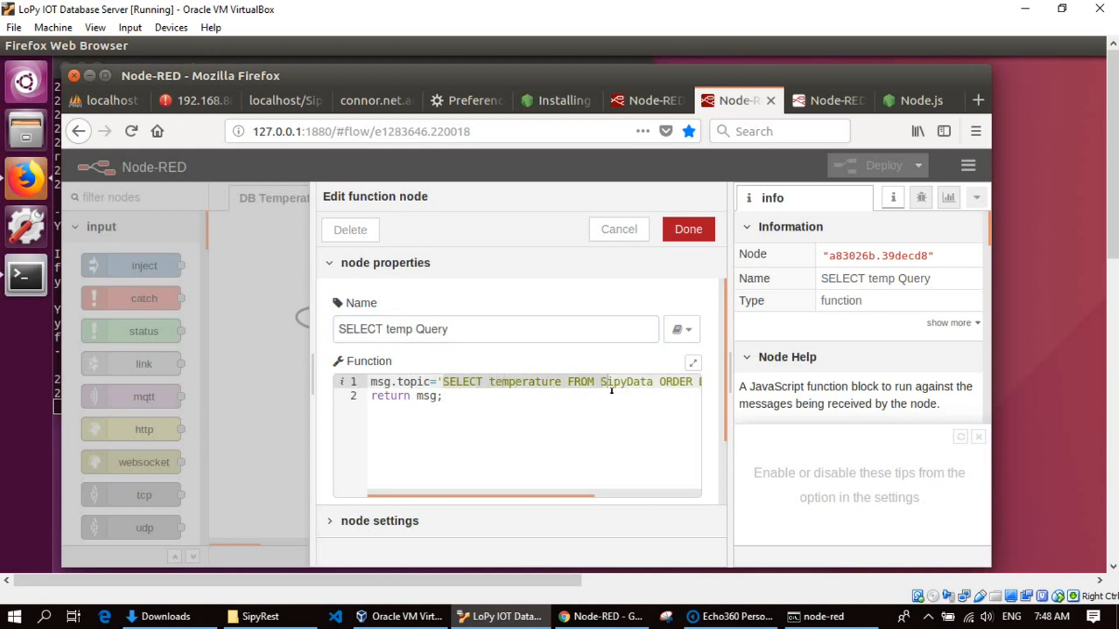
pyautogui.moveTo(655, 385); pyautogui.dragTo(603, 384)
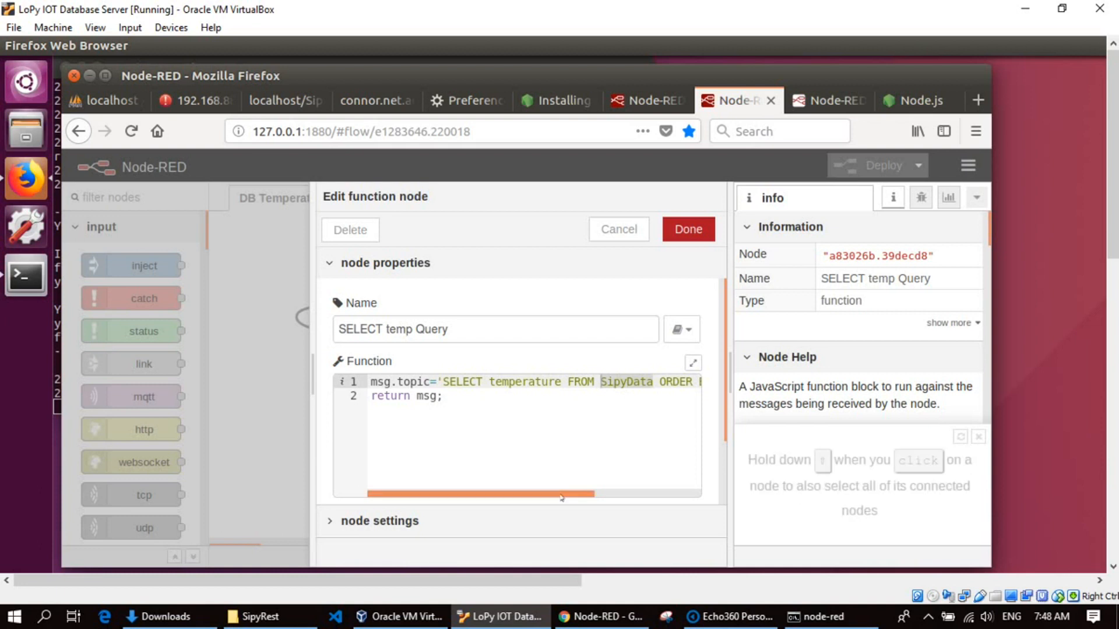
pyautogui.moveTo(561, 497); pyautogui.dragTo(695, 499)
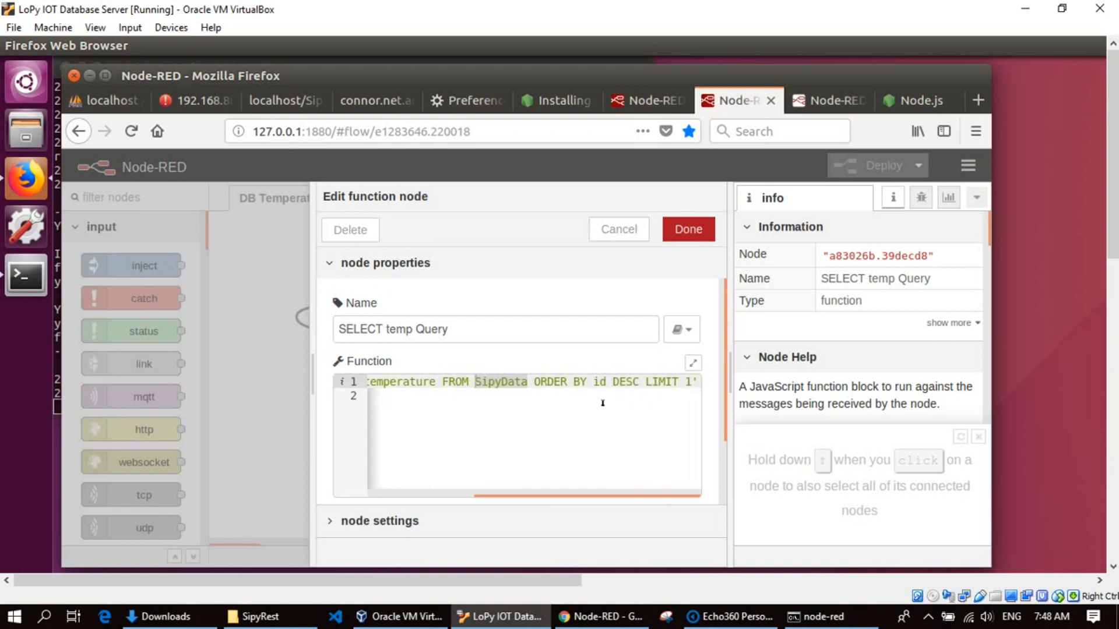
pyautogui.moveTo(534, 386); pyautogui.dragTo(609, 387)
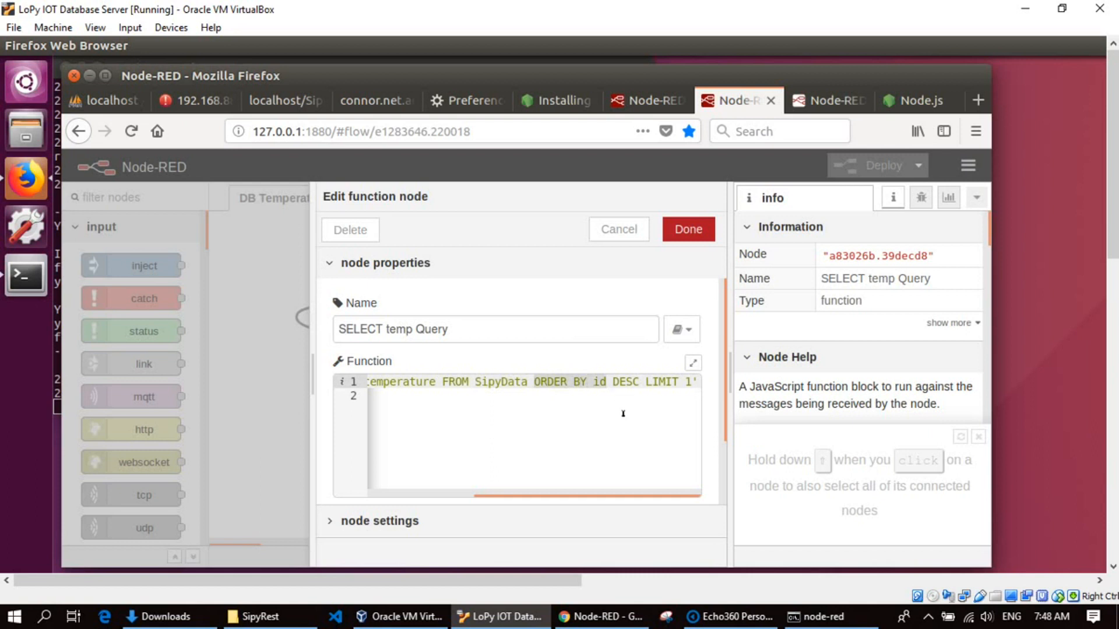
pyautogui.moveTo(615, 385); pyautogui.dragTo(642, 385)
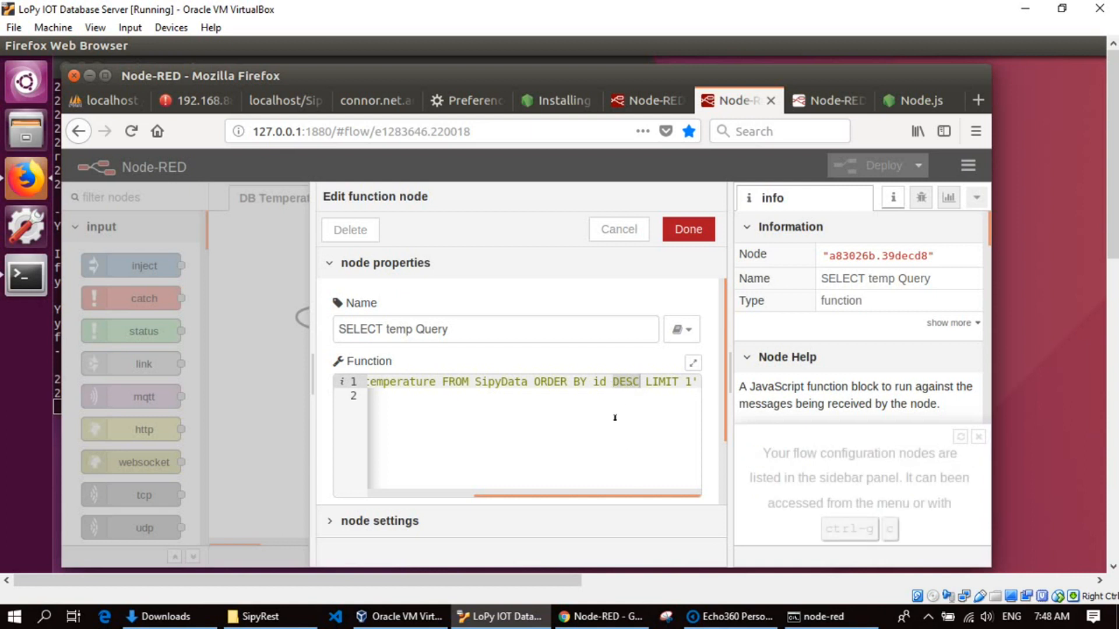
pyautogui.moveTo(645, 384); pyautogui.dragTo(698, 384)
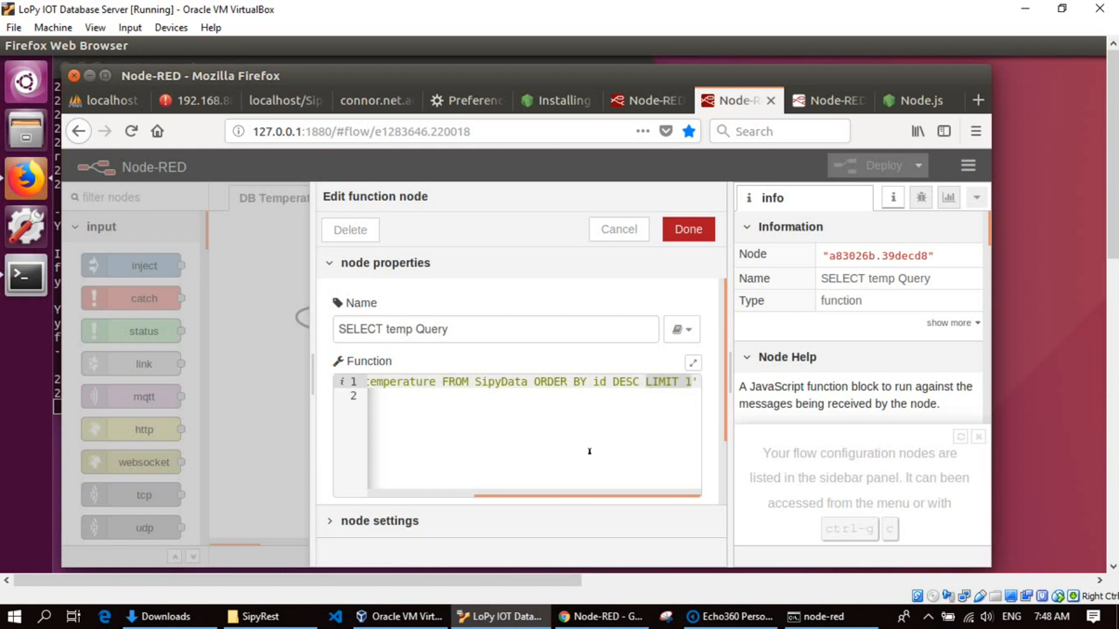
pyautogui.moveTo(504, 493); pyautogui.dragTo(398, 493)
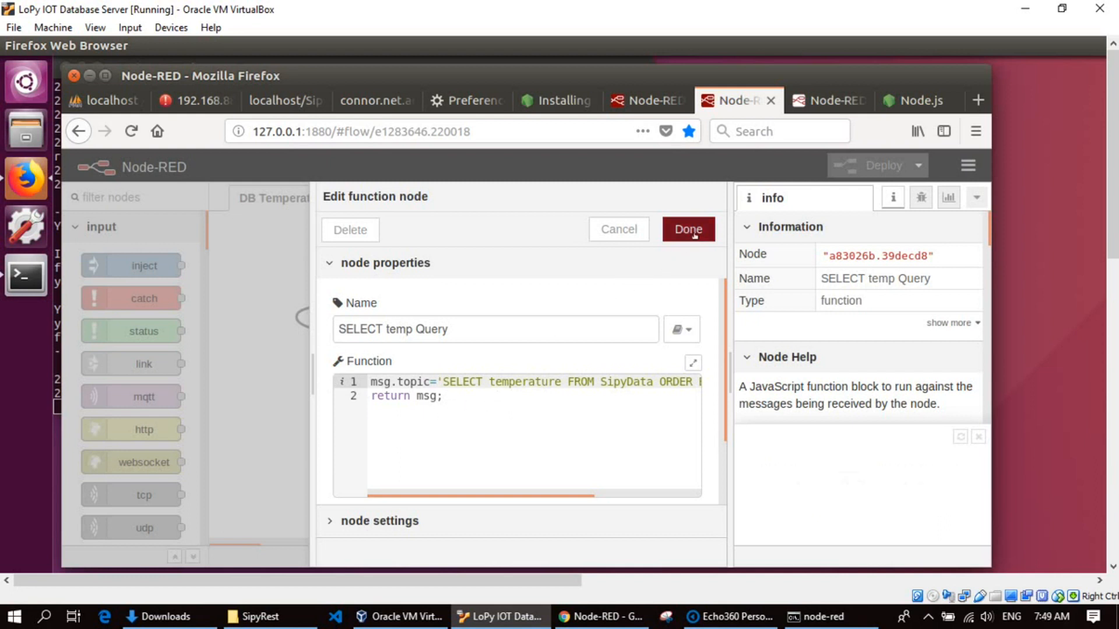
pyautogui.click(622, 233)
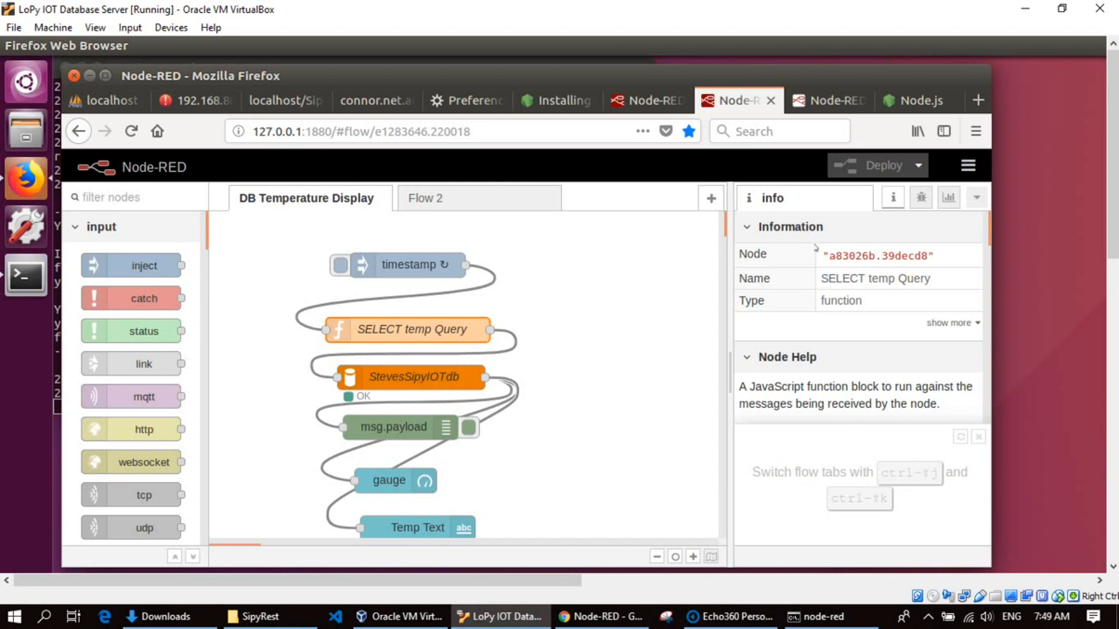
# - Review the installed node modules and the module installation page in the palette manager, then return to the flow
pyautogui.click(972, 171)
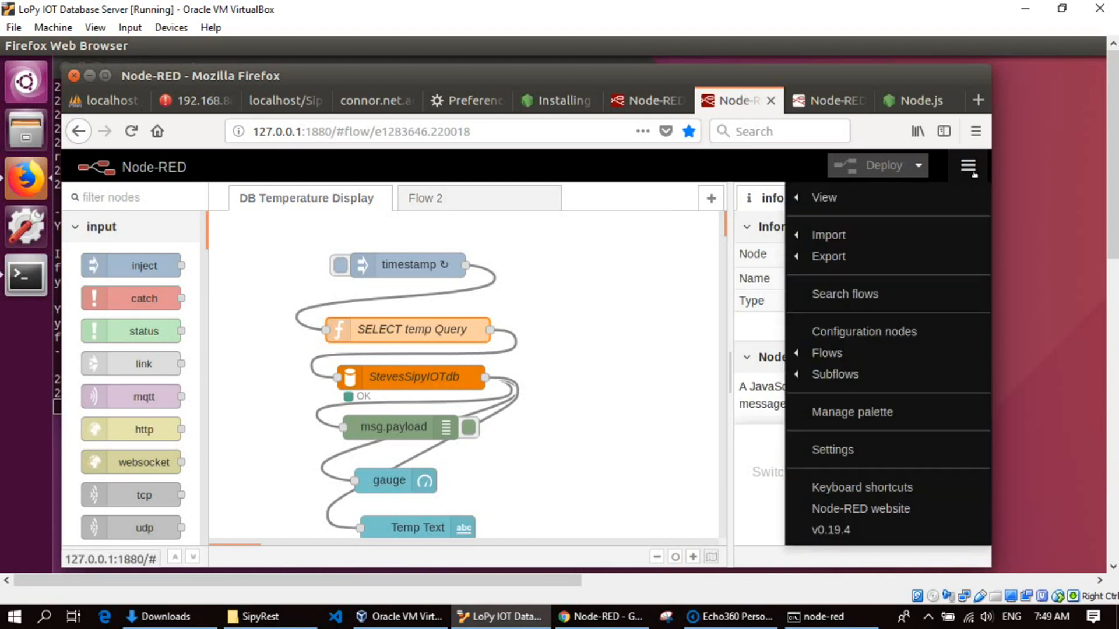
pyautogui.click(878, 418)
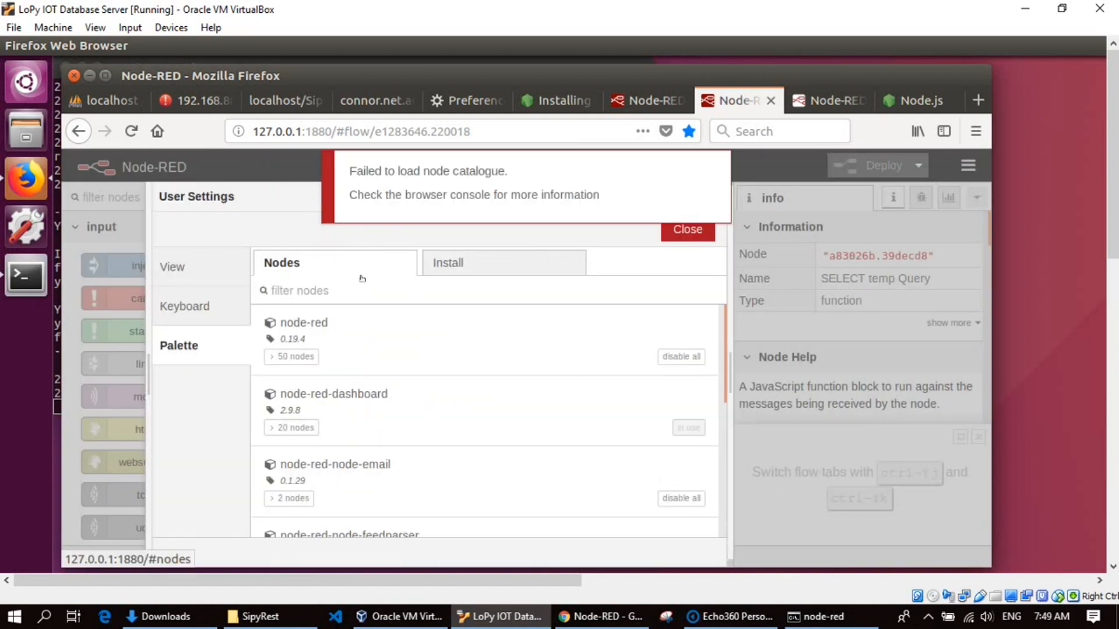
pyautogui.click(493, 265)
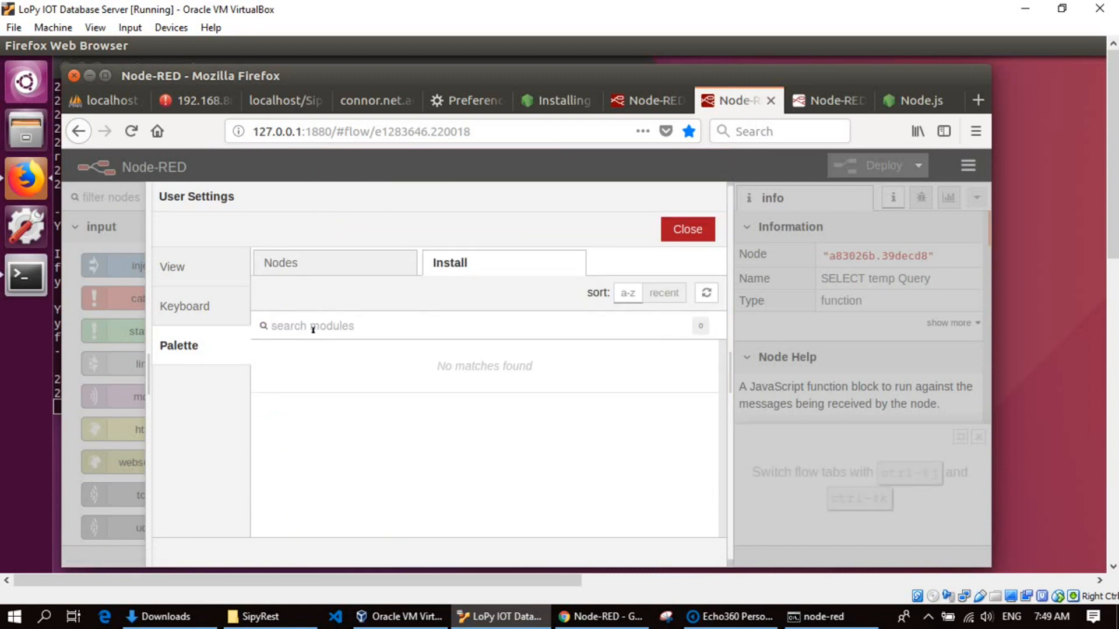
pyautogui.click(360, 263)
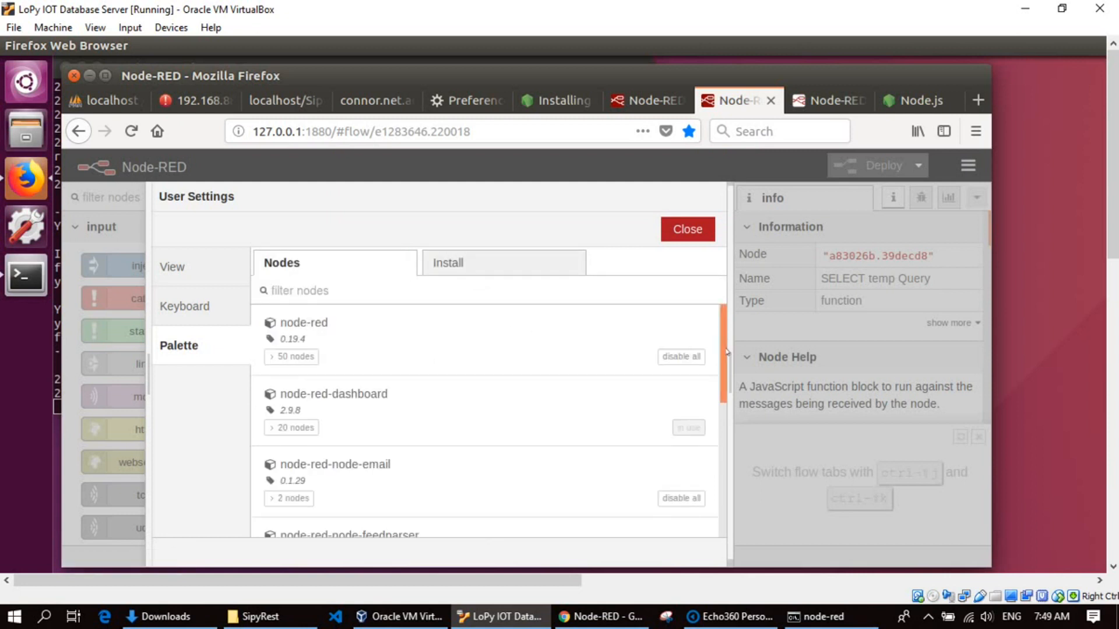
pyautogui.scroll(-6, 727, 391)
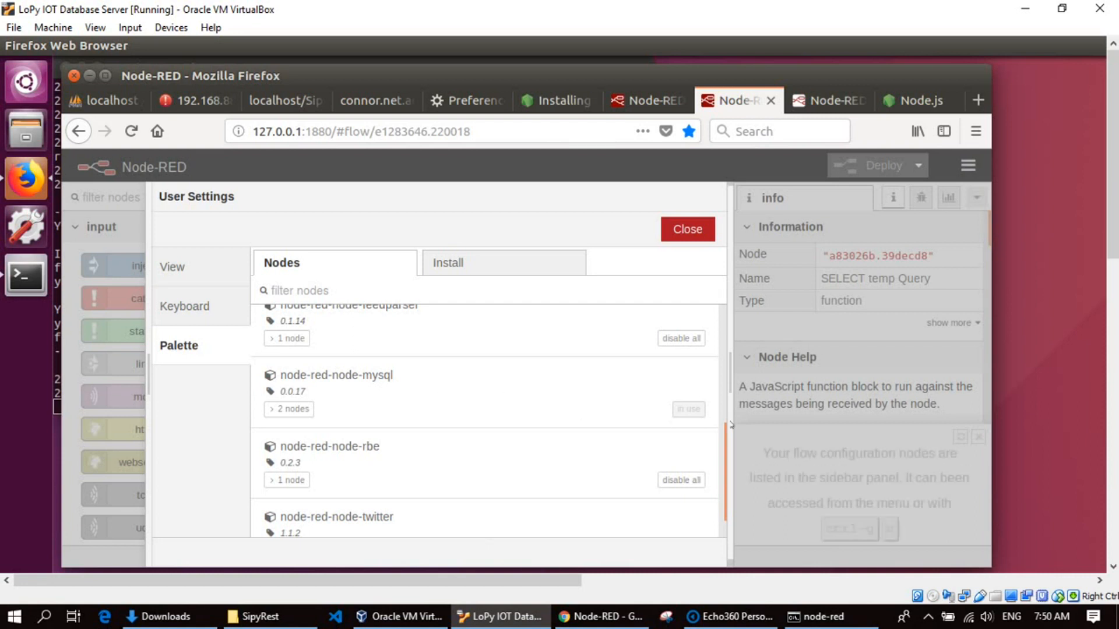
pyautogui.scroll(-1, 726, 435)
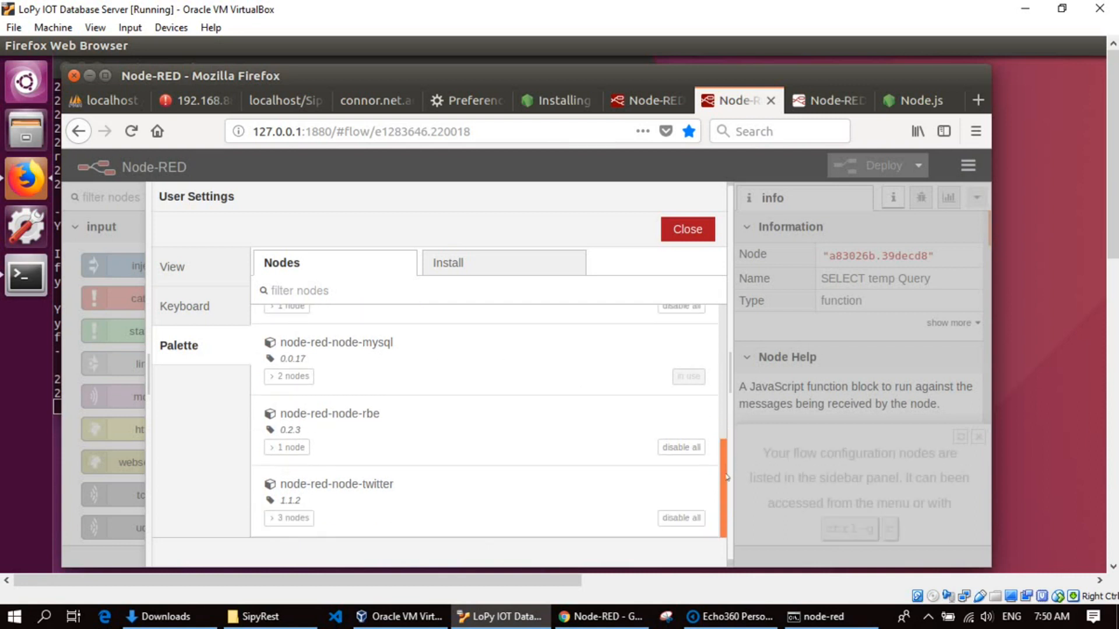
pyautogui.scroll(1, 720, 403)
pyautogui.scroll(3, 720, 403)
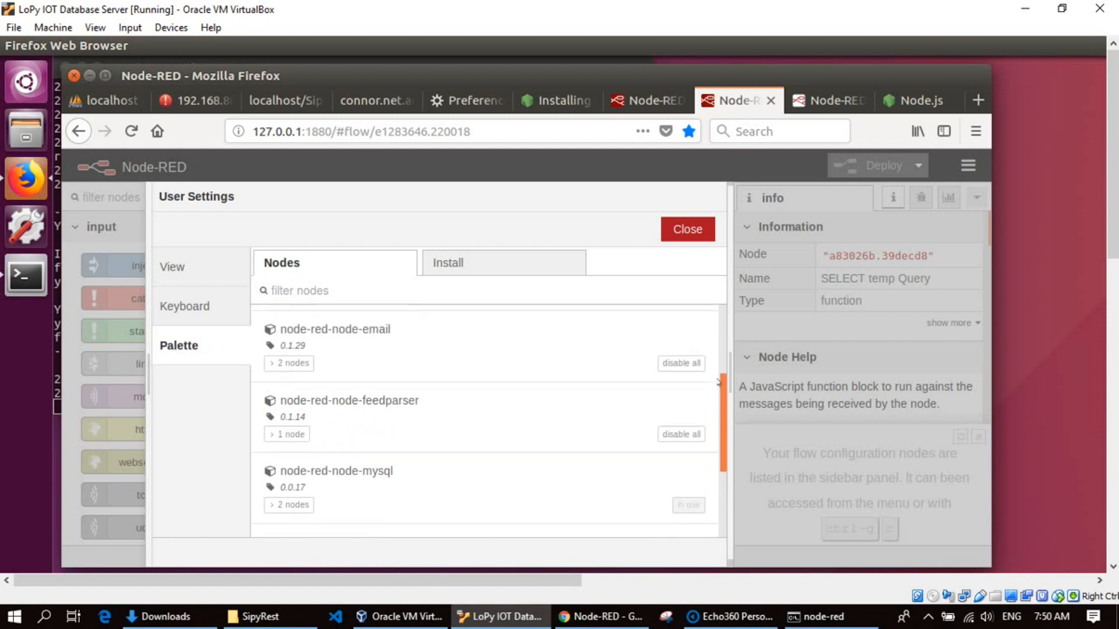
pyautogui.scroll(2, 716, 354)
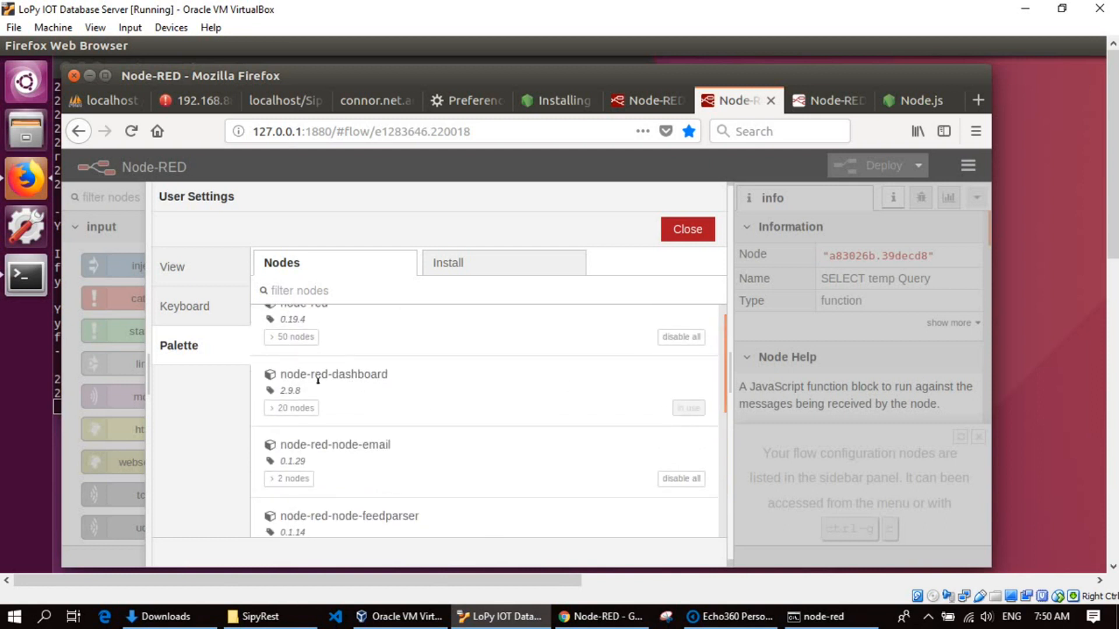
pyautogui.click(514, 271)
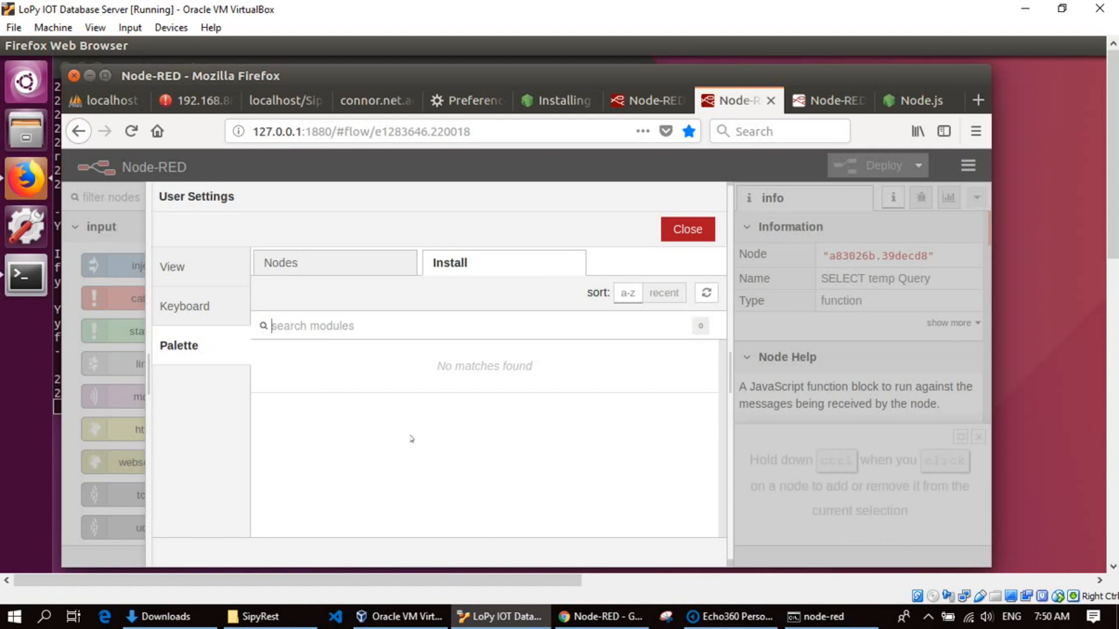
pyautogui.click(687, 230)
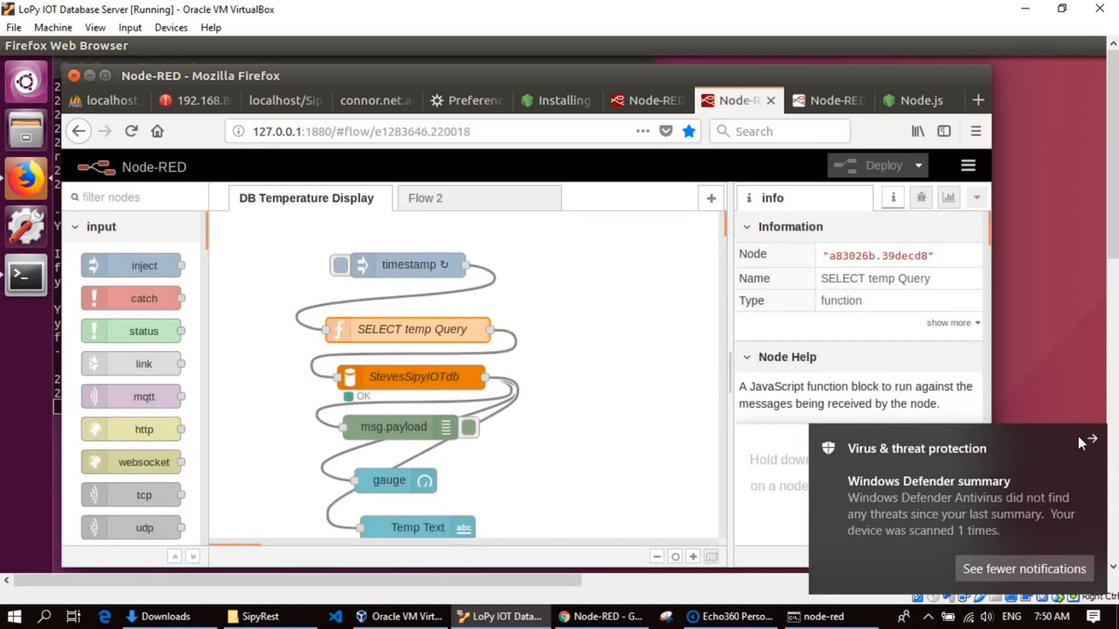
pyautogui.click(1086, 441)
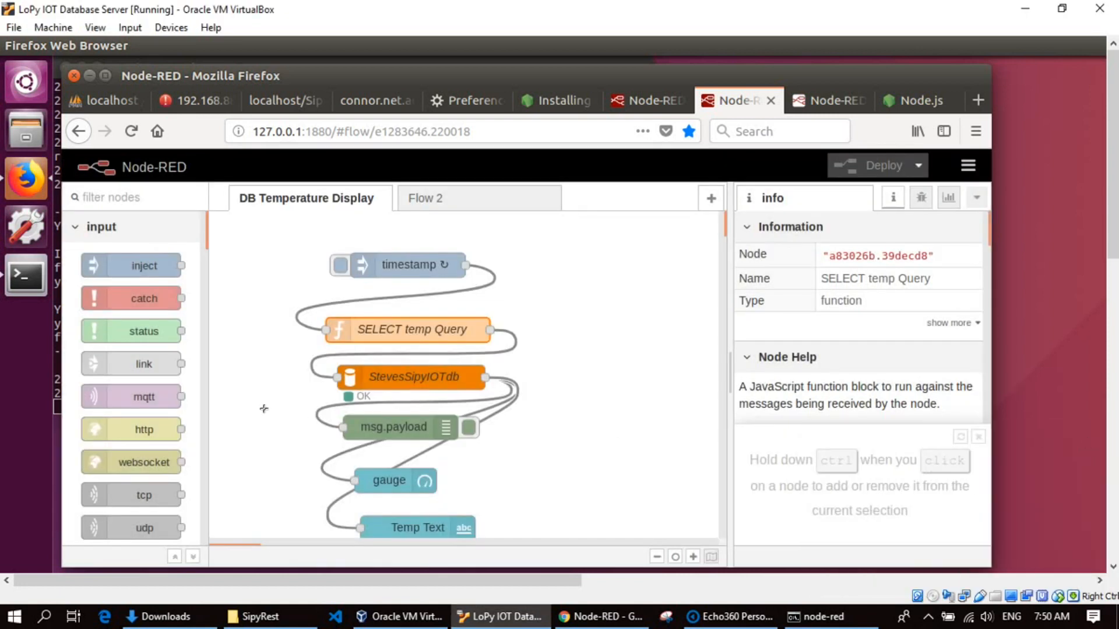
# - Look through the editor's node palette for the mysql storage node and the dashboard nodes
pyautogui.moveTo(207, 243); pyautogui.dragTo(209, 425)
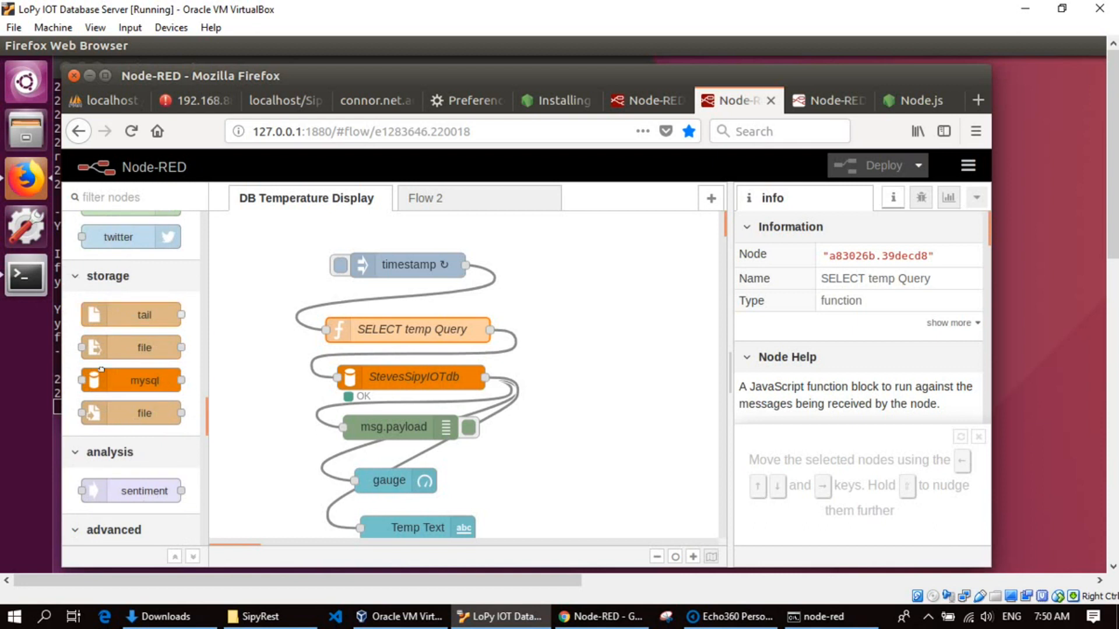
pyautogui.moveTo(145, 384)
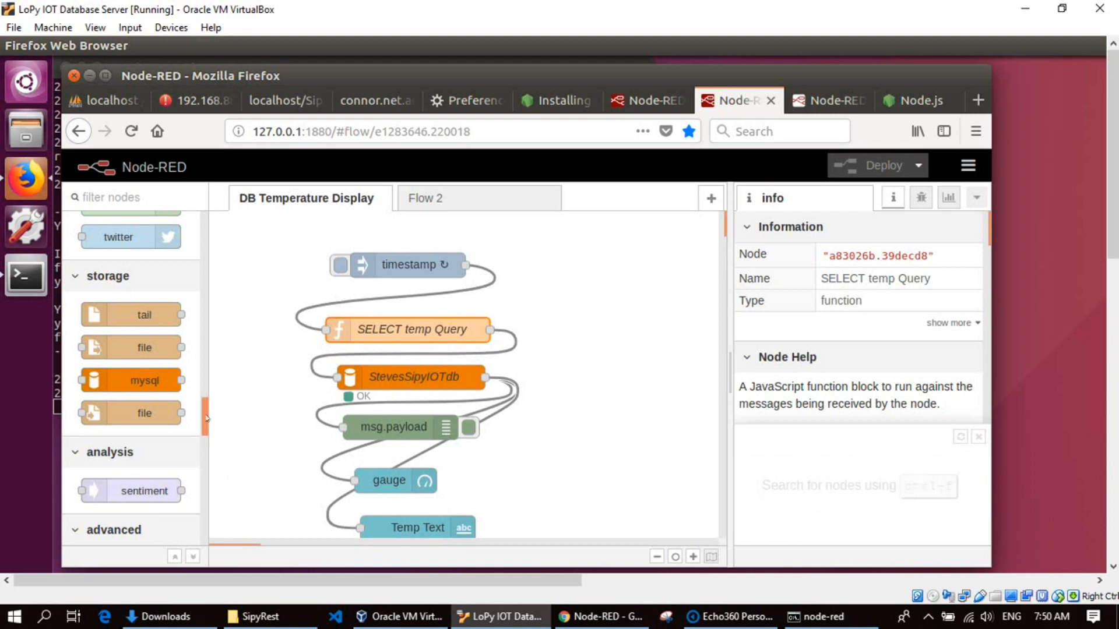
pyautogui.scroll(-5, 206, 492)
pyautogui.scroll(-5, 206, 493)
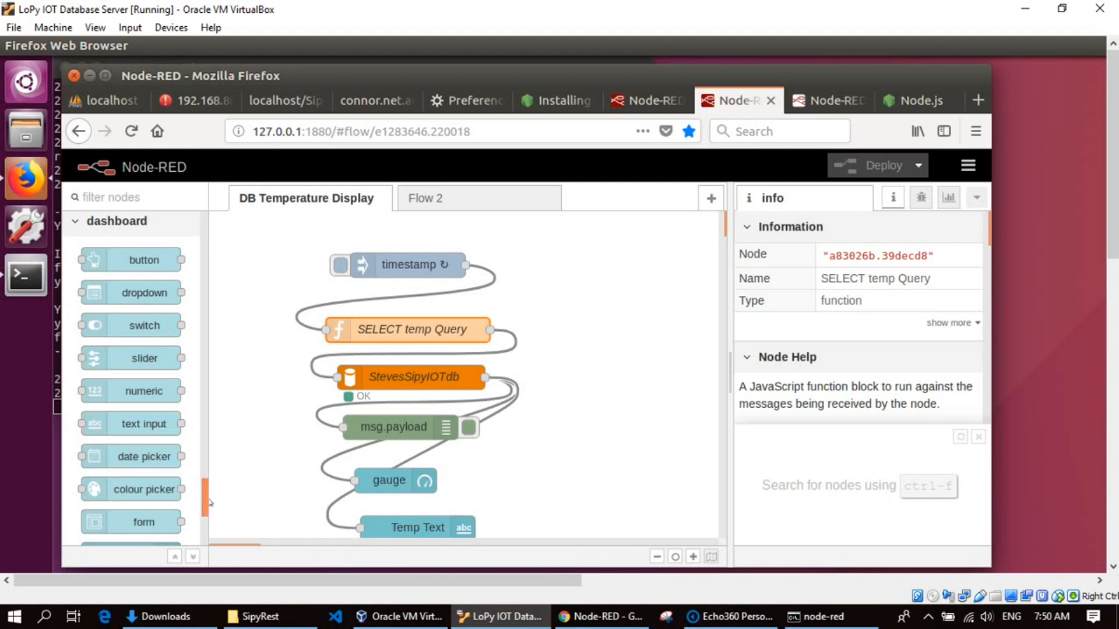
# - Look up the dashboard and mysql storage nodes in the palette, and open the database configuration of the flow's mysql node
pyautogui.scroll(-3, 210, 502)
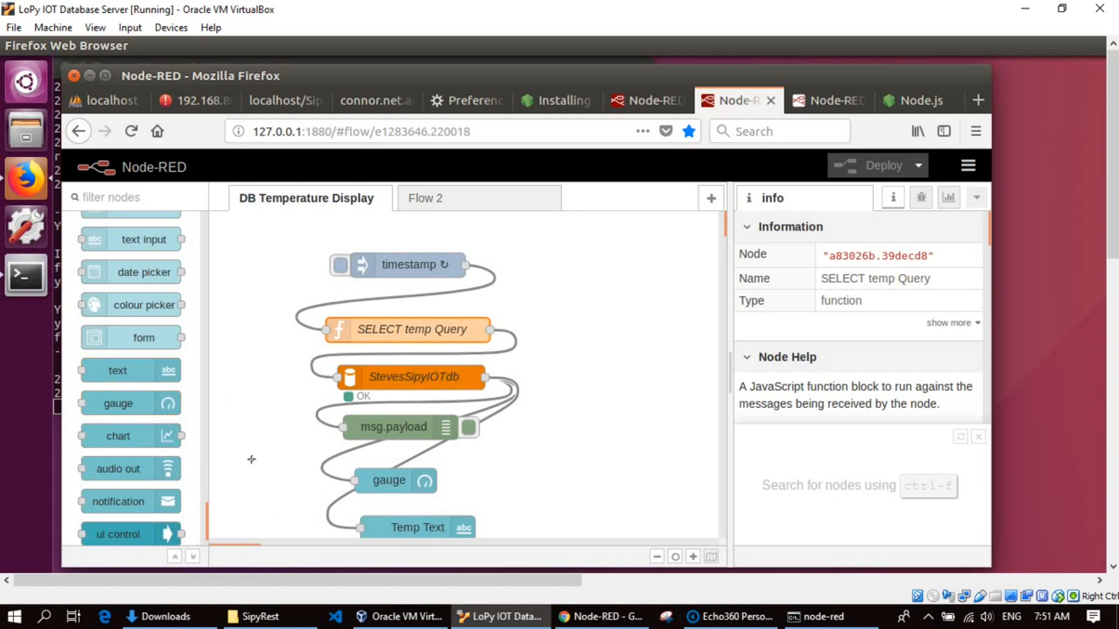
pyautogui.moveTo(207, 516); pyautogui.dragTo(207, 409)
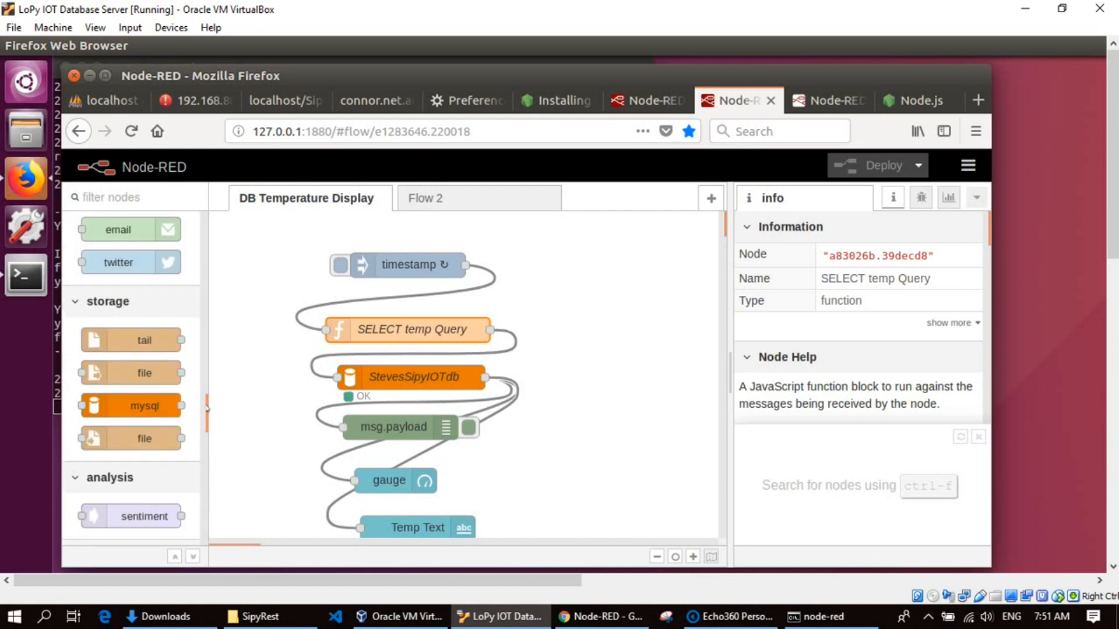
pyautogui.doubleClick(439, 386)
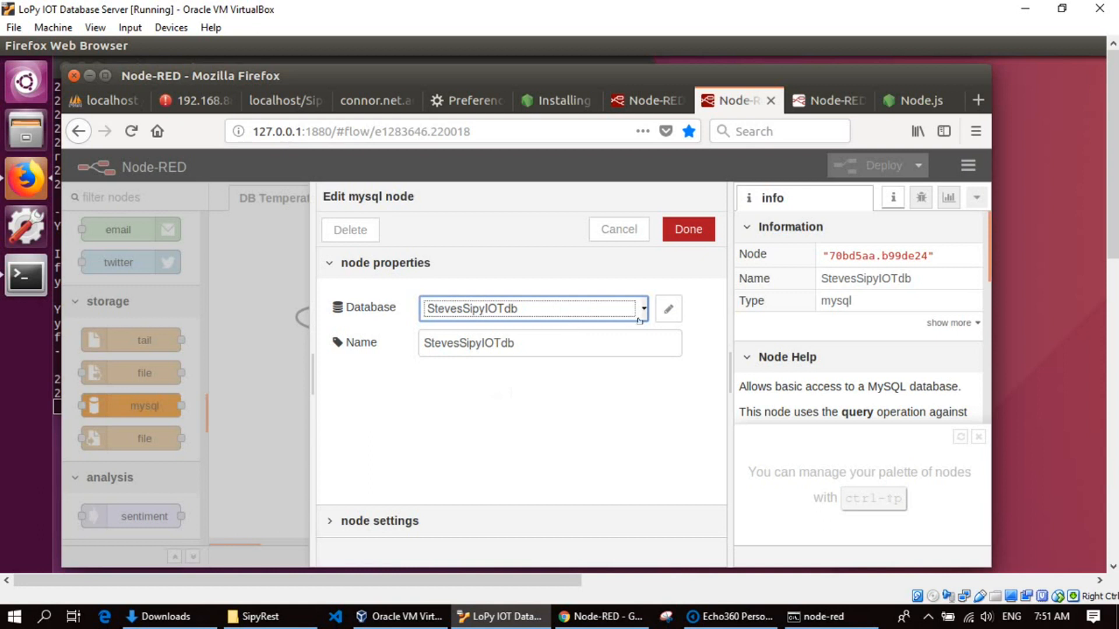
pyautogui.click(669, 312)
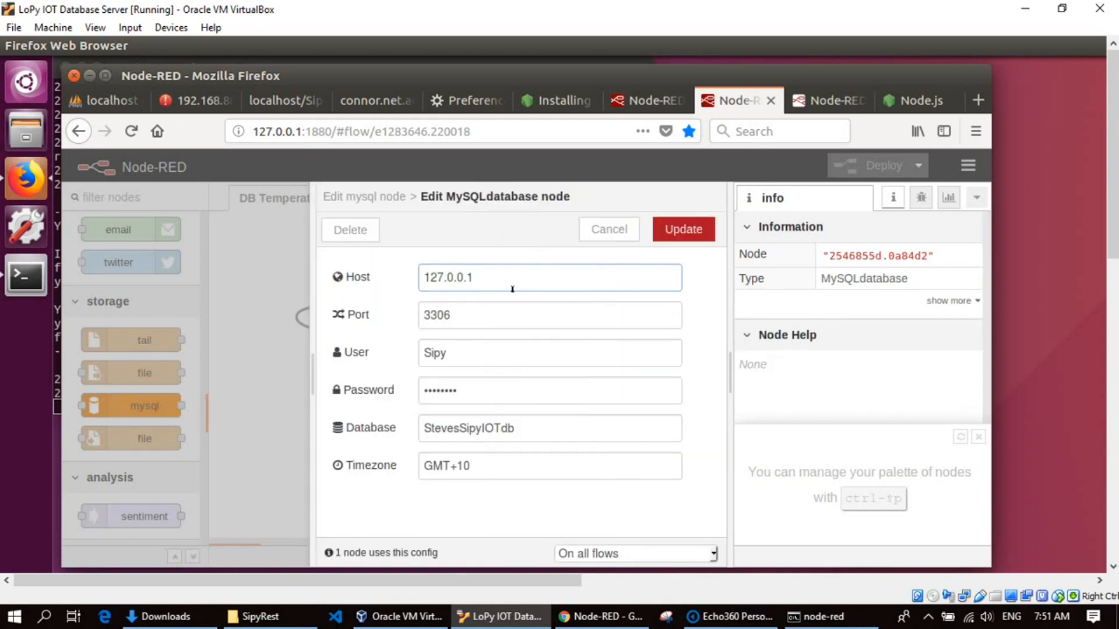
# - Examine the MySQL connection's host, port, user, password and database fields and the mysql node's settings, then close everything without changes
pyautogui.moveTo(510, 286); pyautogui.dragTo(406, 281)
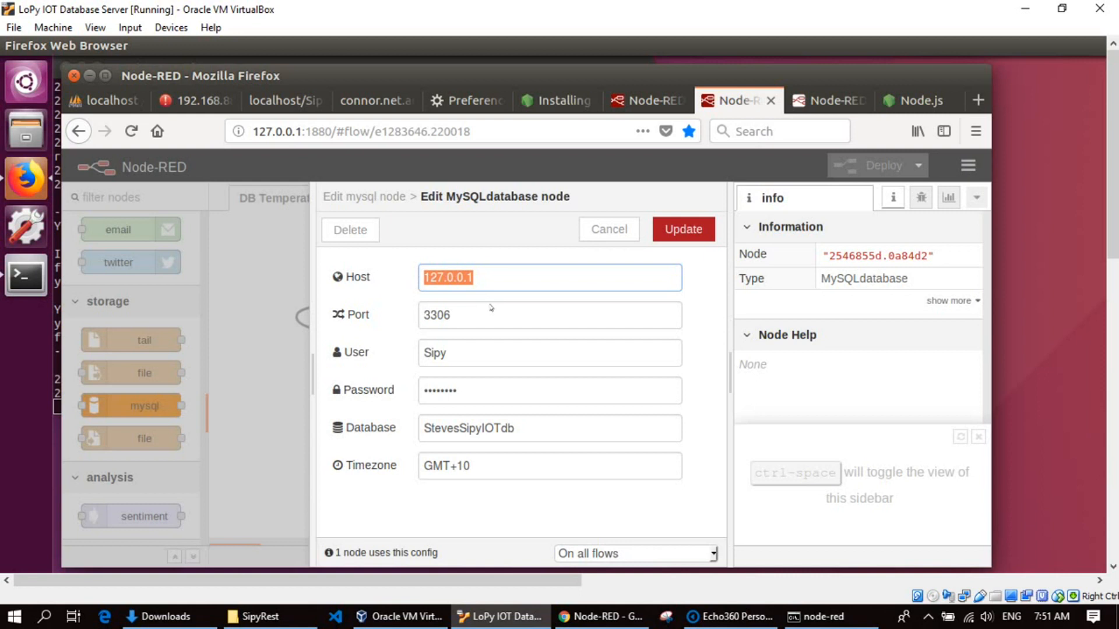
pyautogui.moveTo(468, 320); pyautogui.dragTo(419, 319)
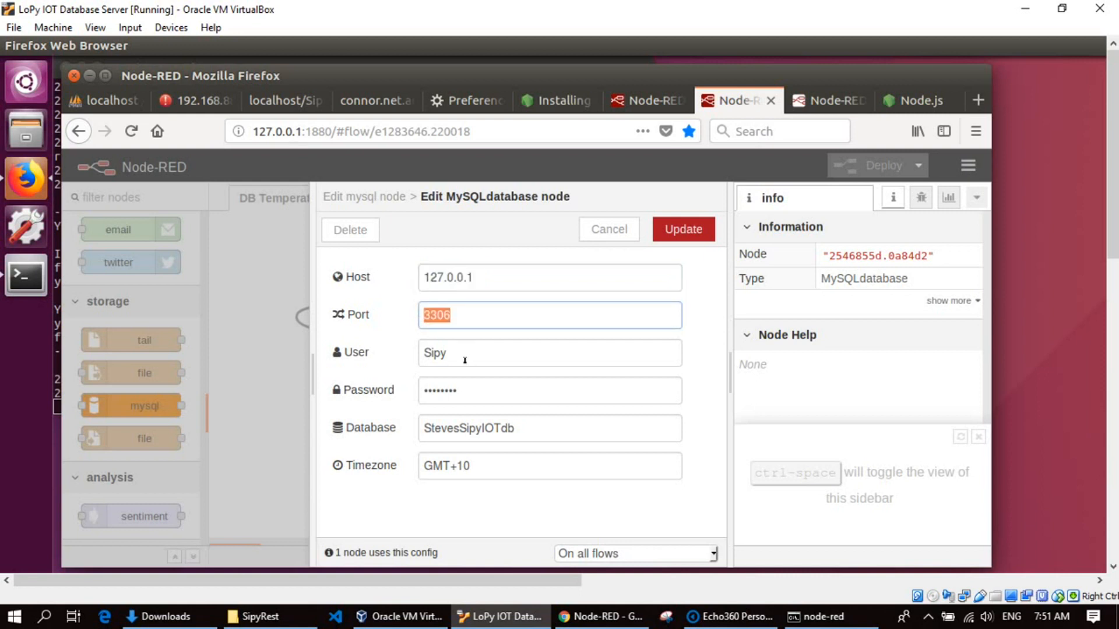
pyautogui.press('Tab')
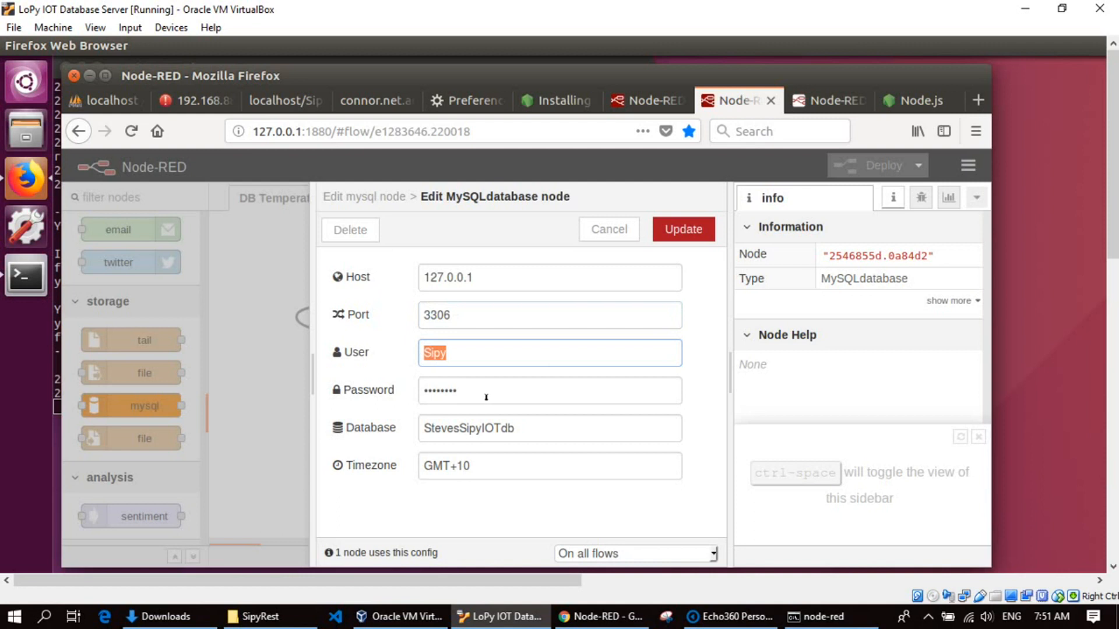
pyautogui.click(414, 394)
pyautogui.hotkey('ctrl', 'a')
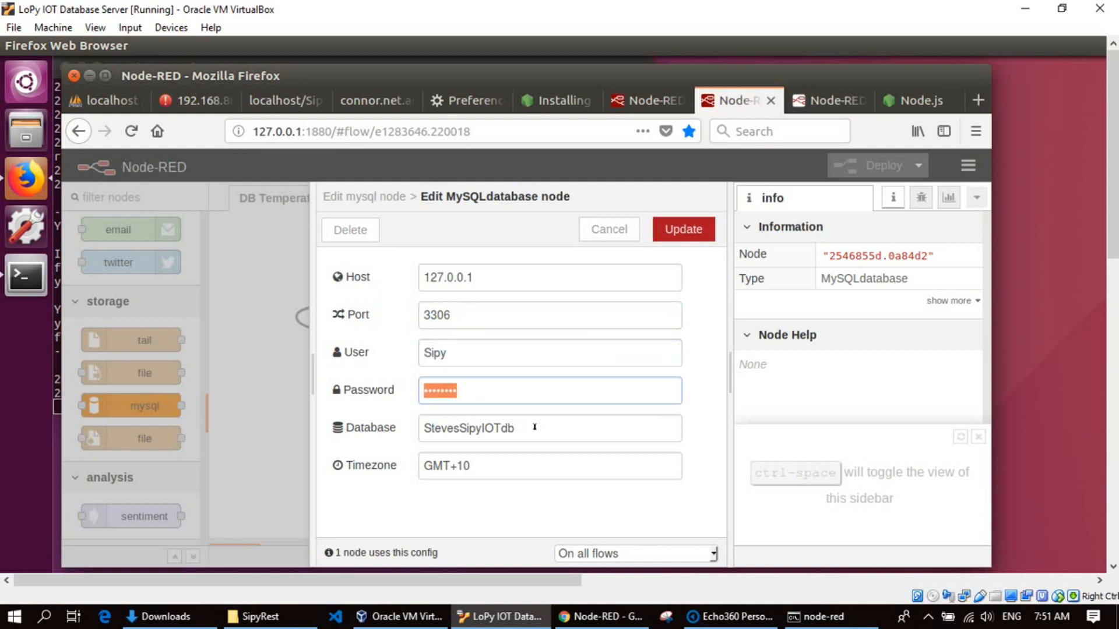
pyautogui.click(464, 440)
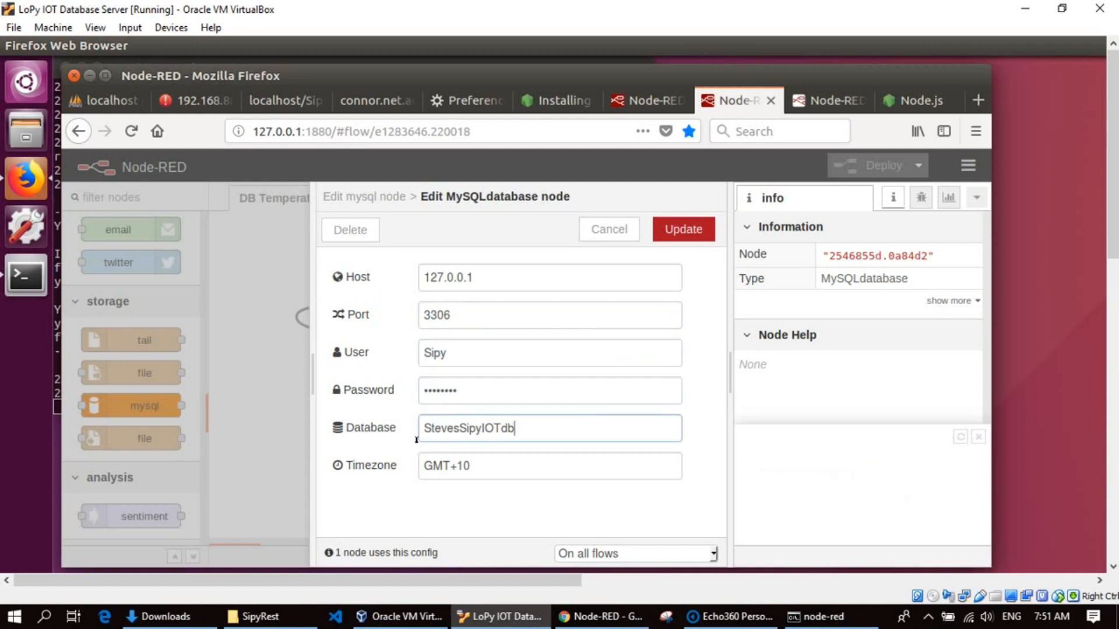
pyautogui.hotkey('ctrl', 'a')
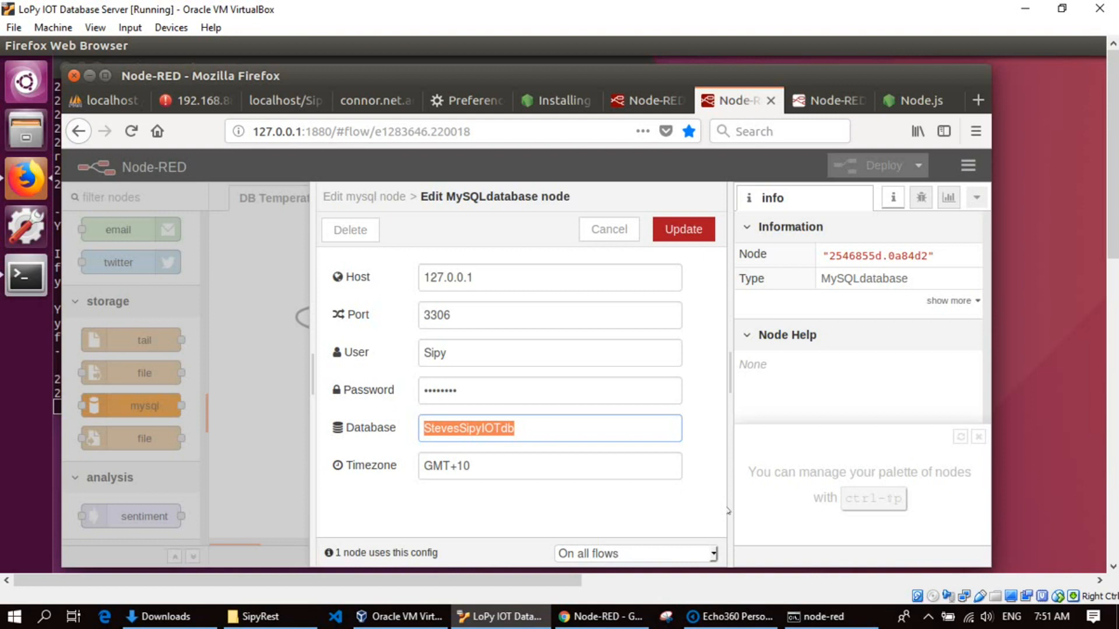
pyautogui.click(610, 230)
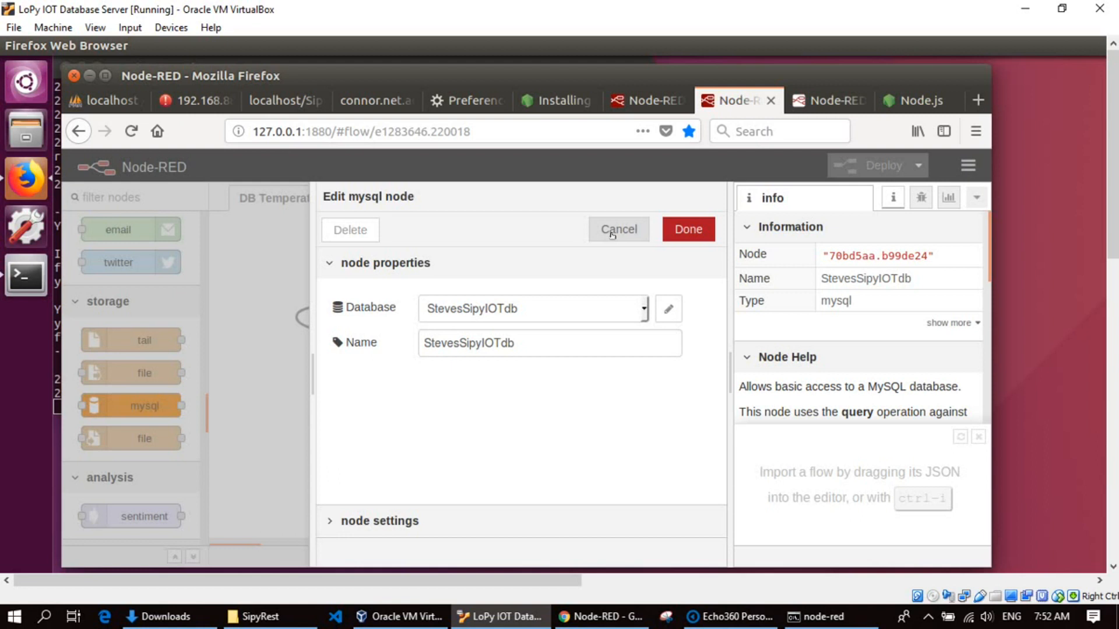
pyautogui.click(336, 530)
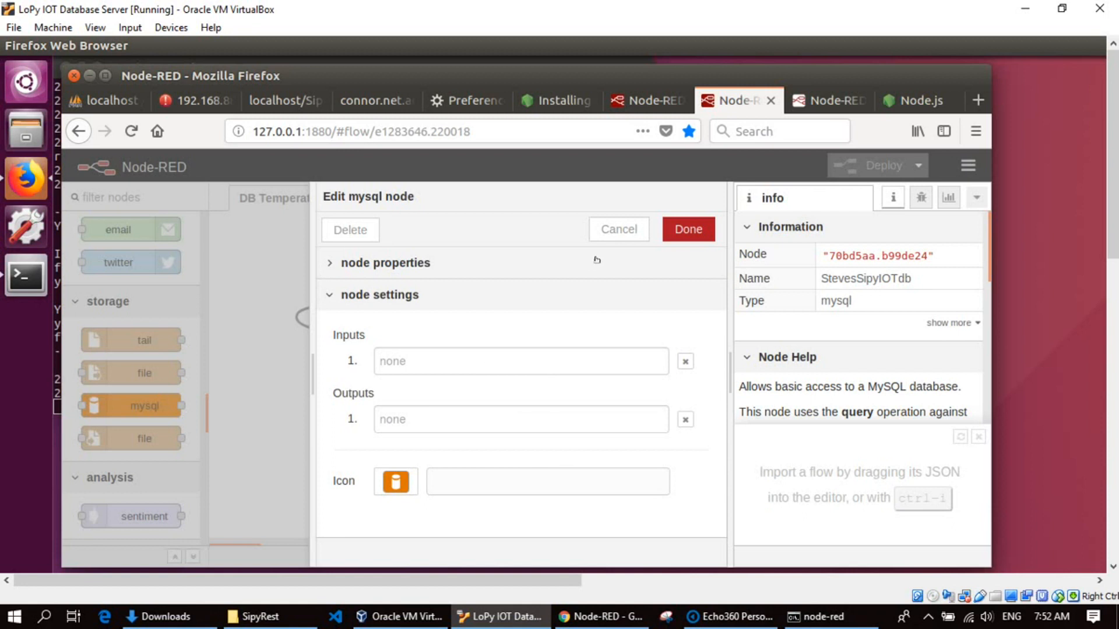
pyautogui.click(618, 231)
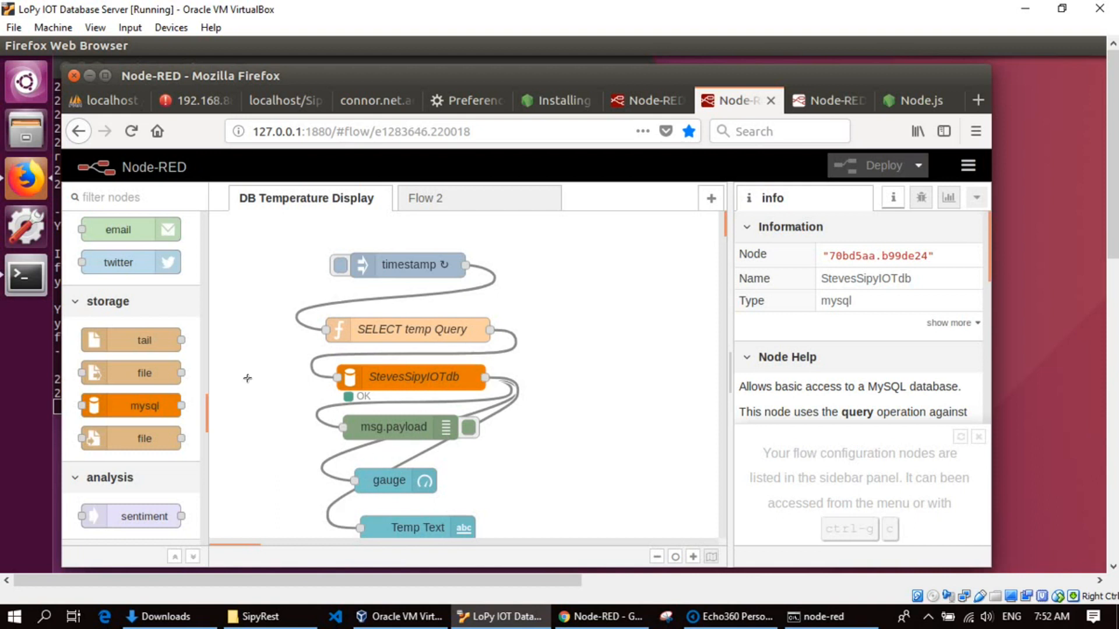
# - Clear the debug log and expand the first new msg.payload message down to the temperature property of its array object
pyautogui.moveTo(209, 421); pyautogui.dragTo(214, 279)
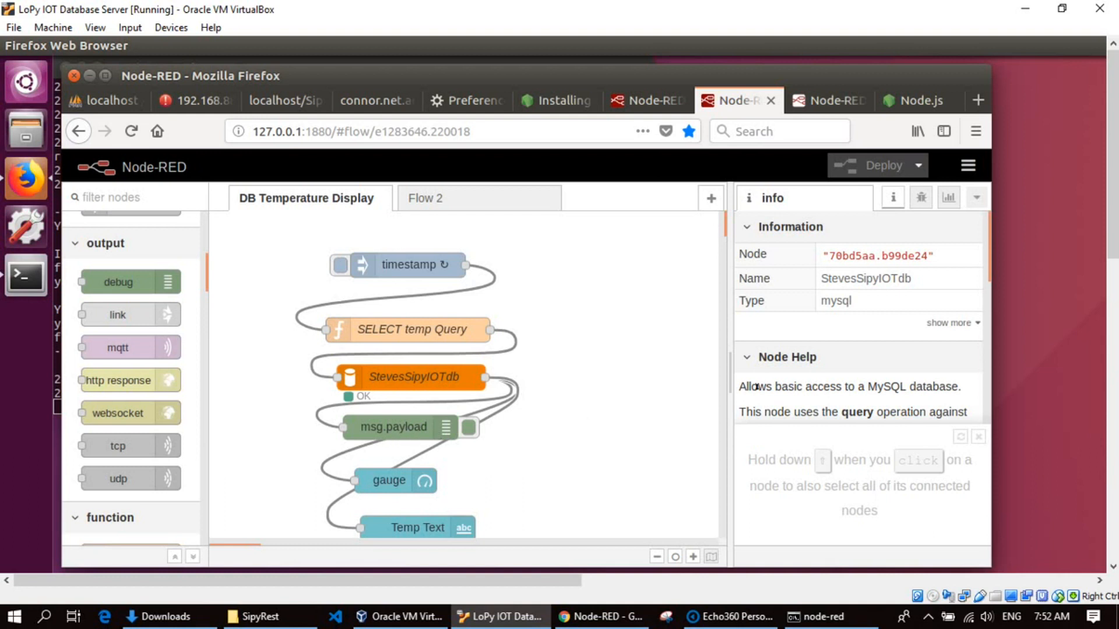
pyautogui.click(925, 202)
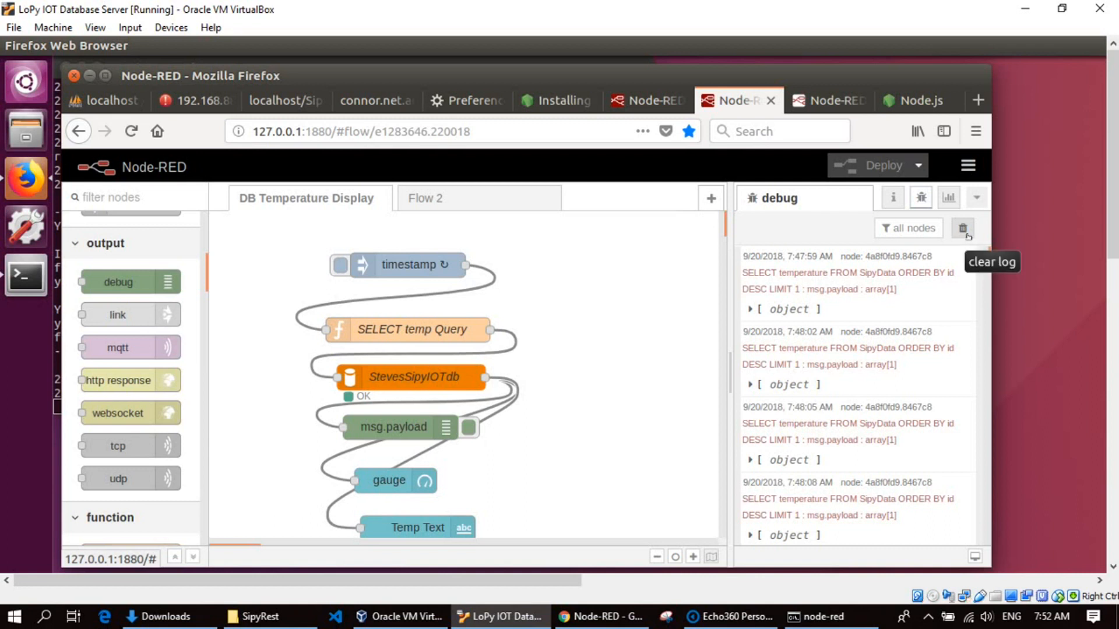
pyautogui.click(964, 232)
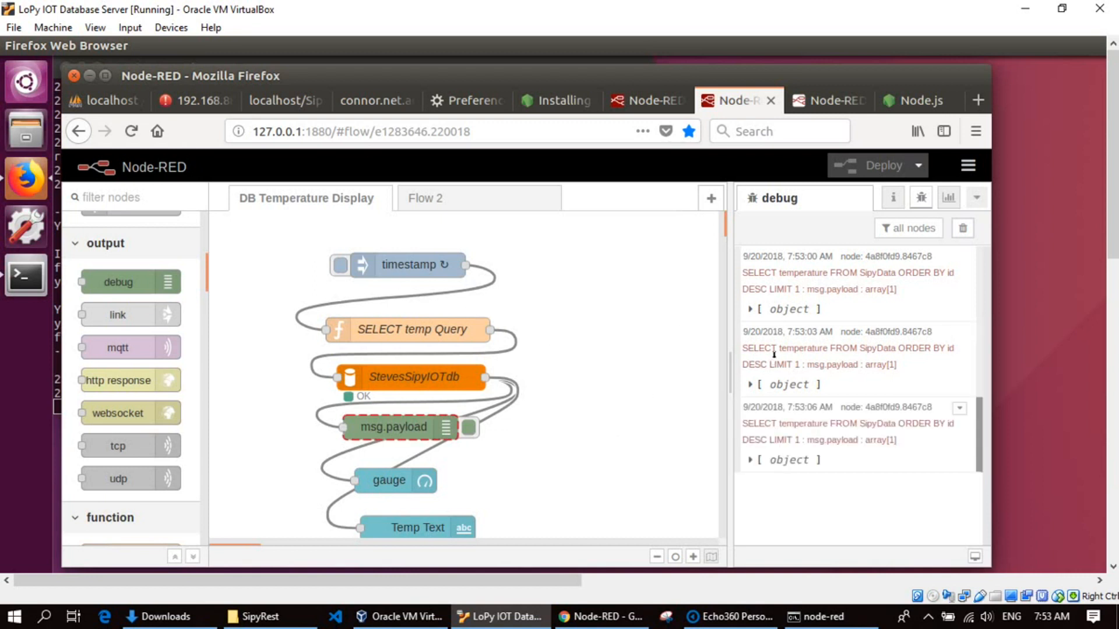
pyautogui.click(754, 310)
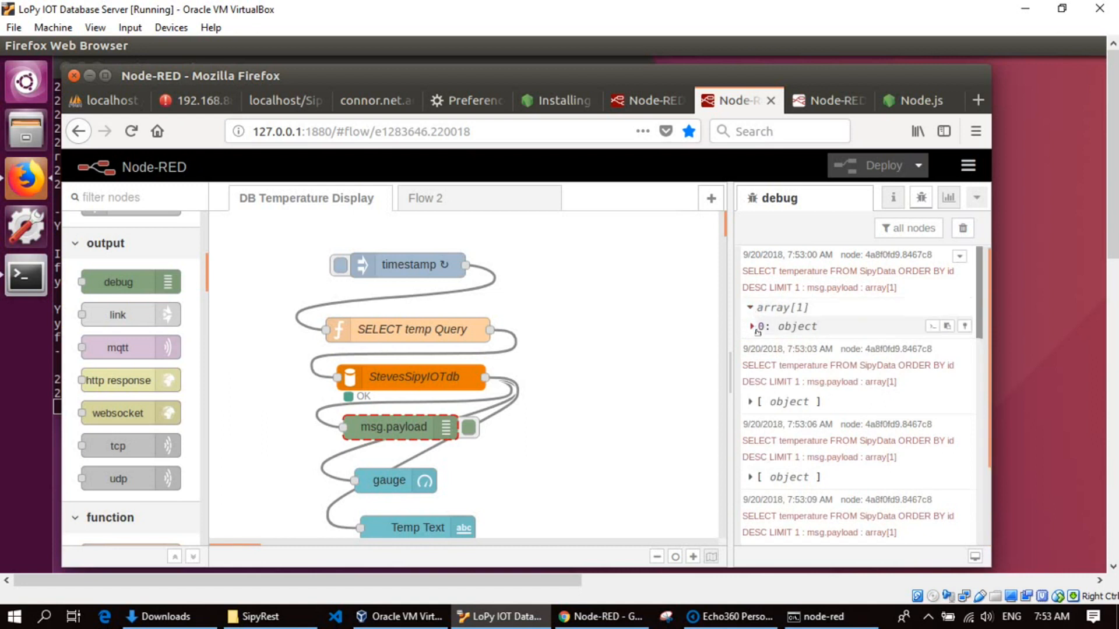
pyautogui.click(756, 330)
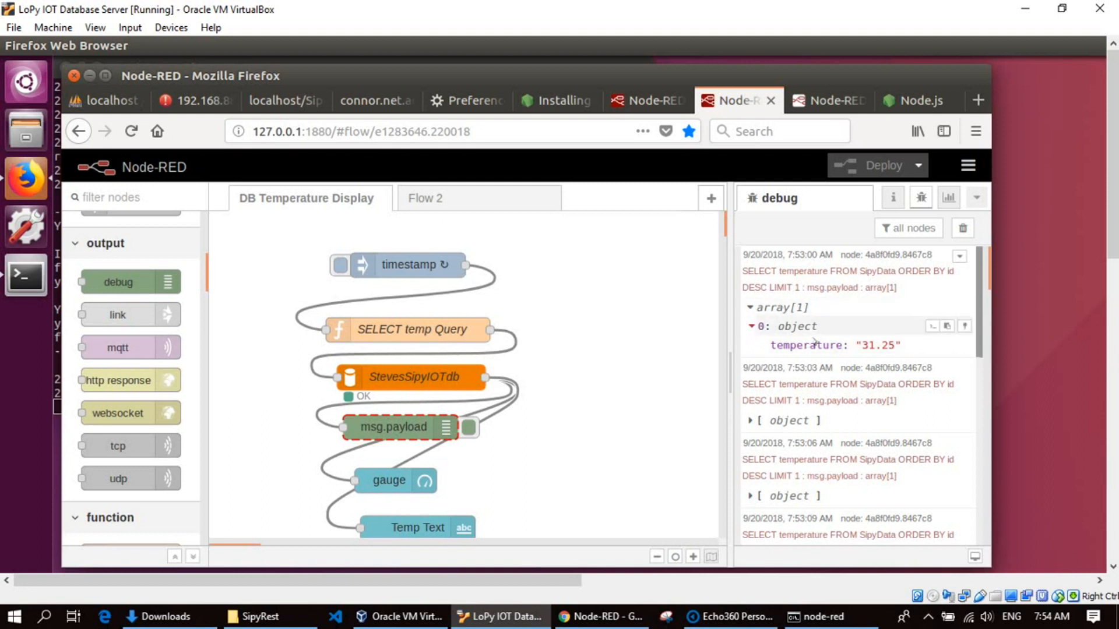
# - Examine the gauge node's group, label, value format, range and colour sectors, compare the value format with the debug message, and close without changes
pyautogui.doubleClick(392, 481)
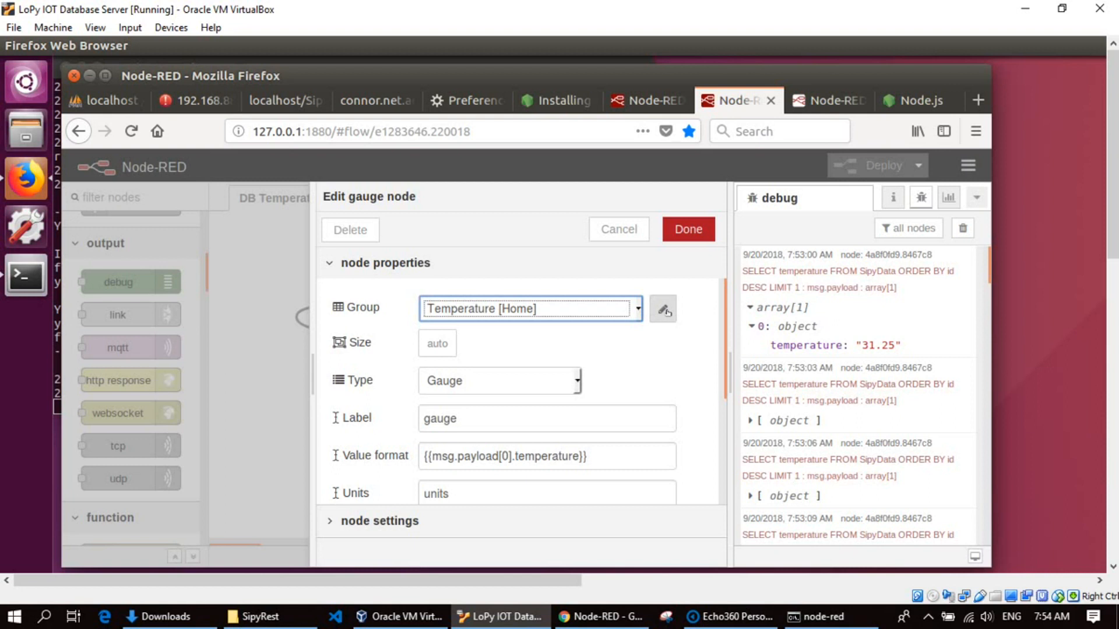
pyautogui.click(639, 310)
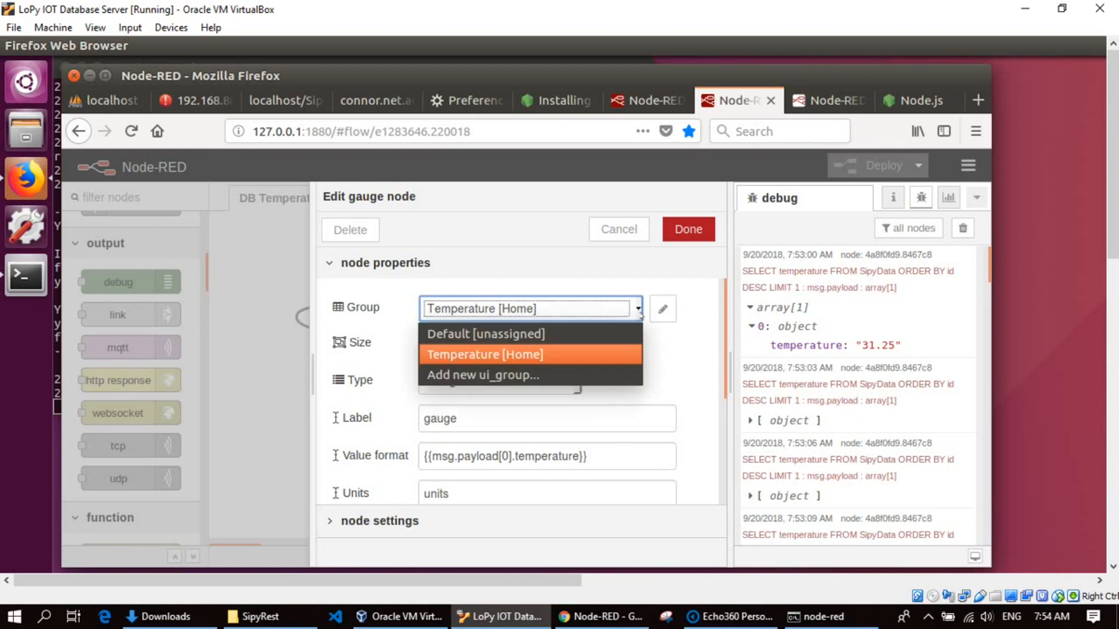
pyautogui.click(594, 361)
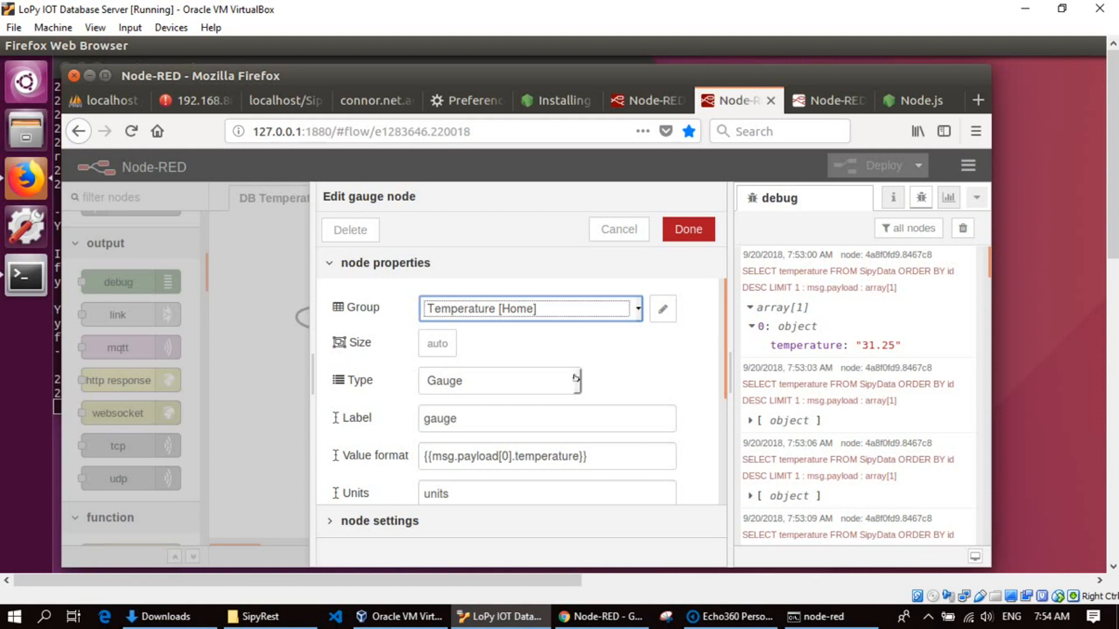
pyautogui.click(478, 429)
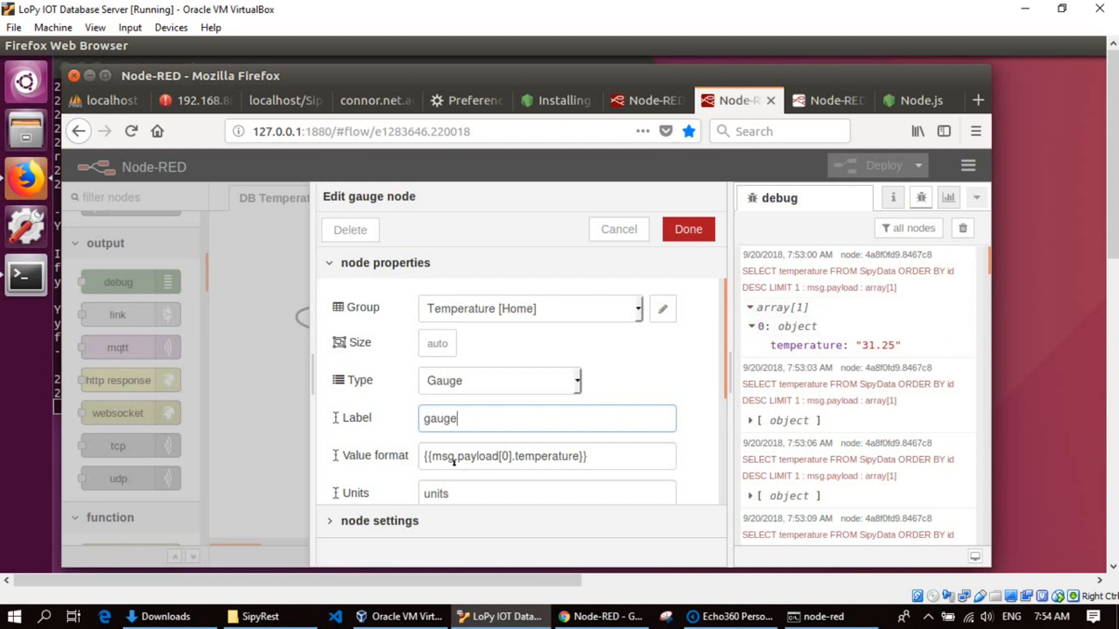
pyautogui.doubleClick(506, 458)
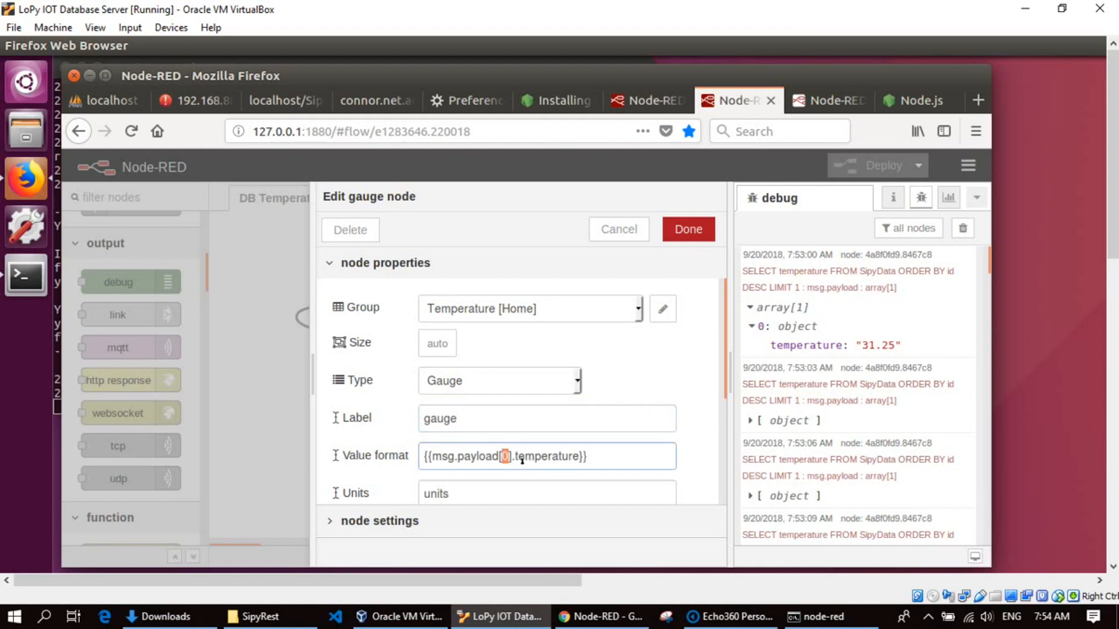
pyautogui.moveTo(517, 458); pyautogui.dragTo(585, 460)
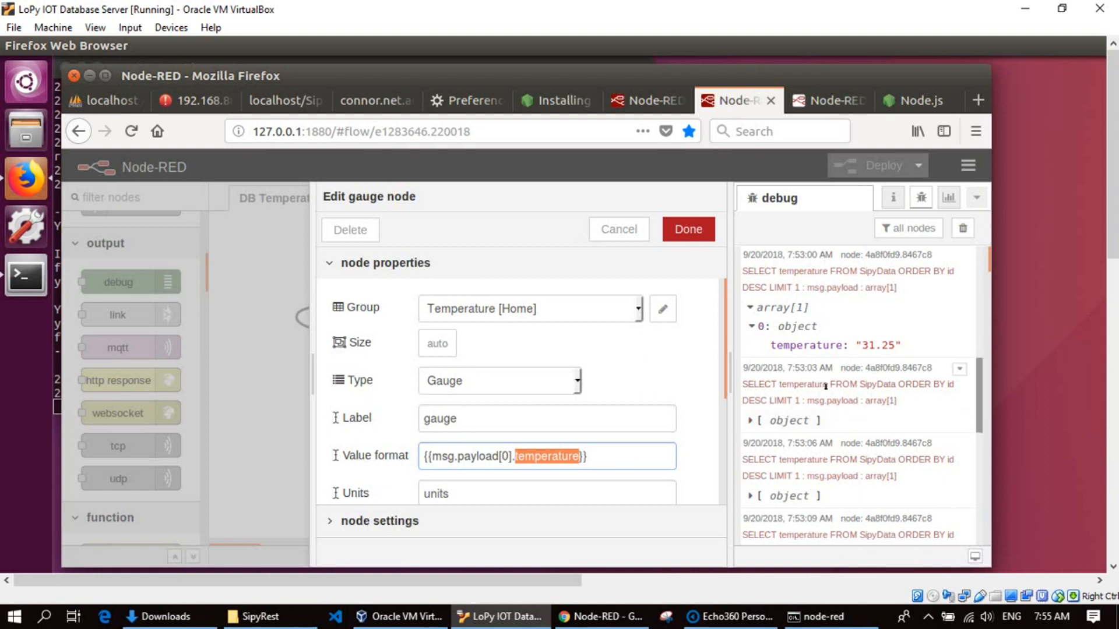
pyautogui.moveTo(779, 386); pyautogui.dragTo(833, 389)
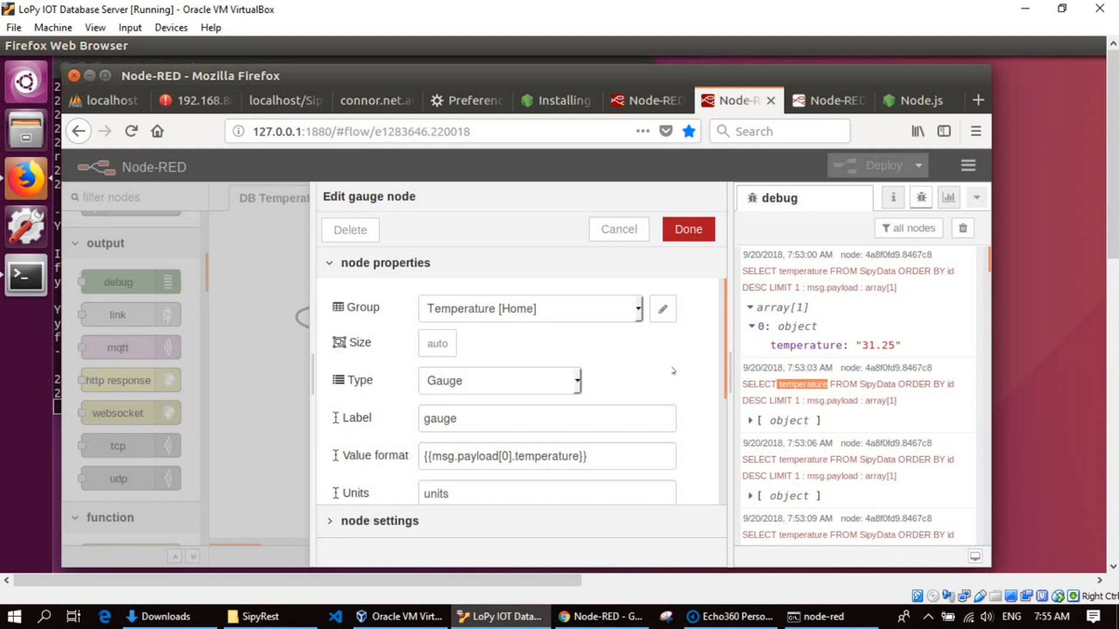
pyautogui.moveTo(727, 371); pyautogui.dragTo(736, 472)
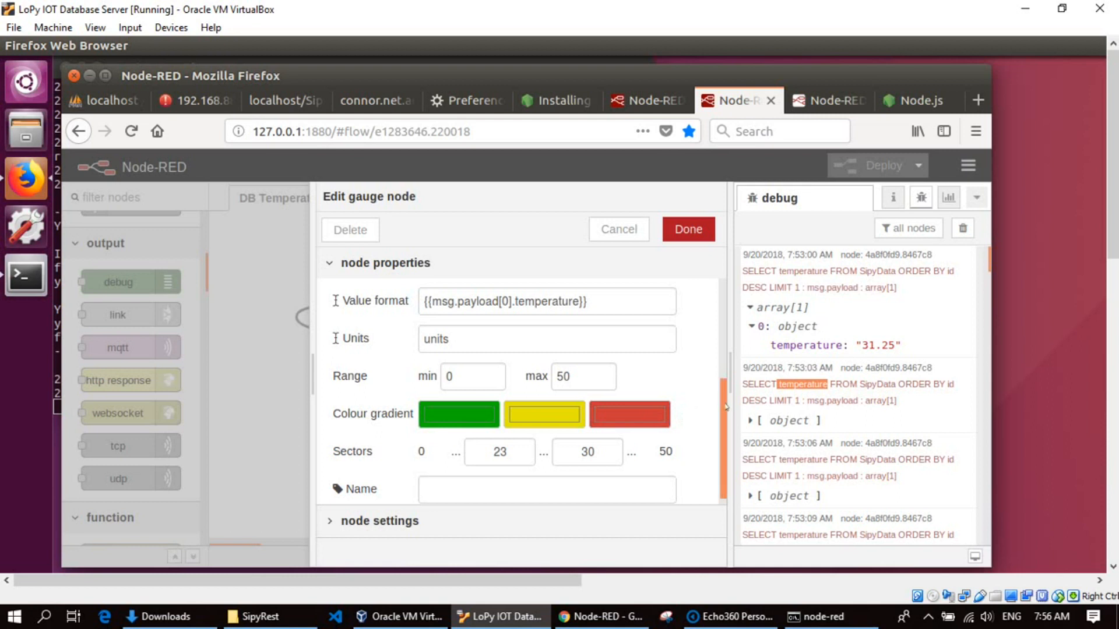
pyautogui.scroll(-1, 728, 423)
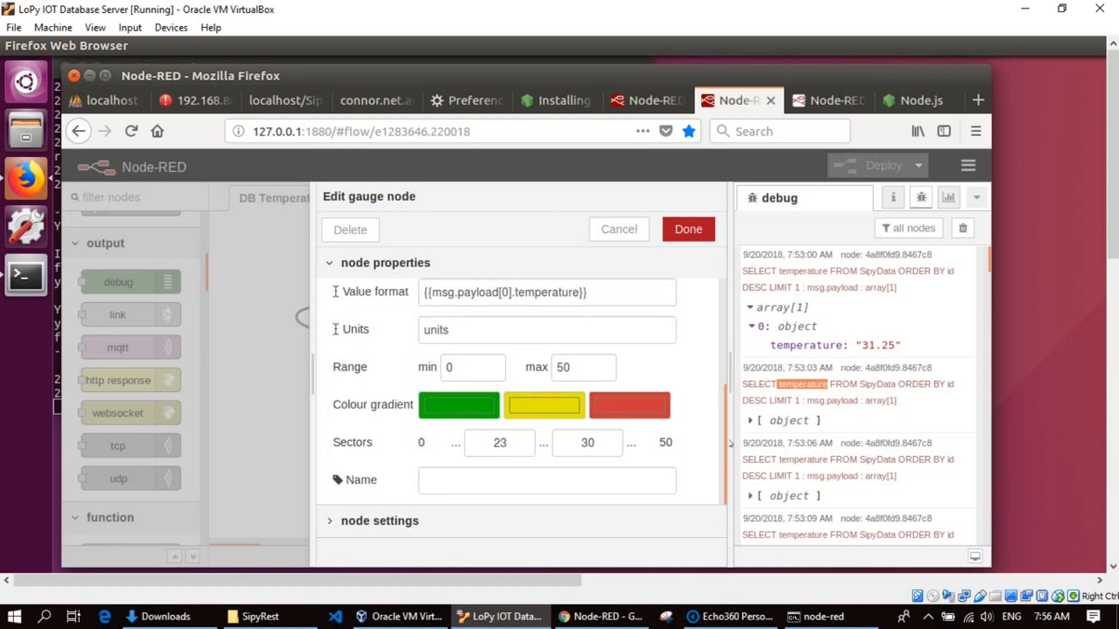
pyautogui.click(621, 230)
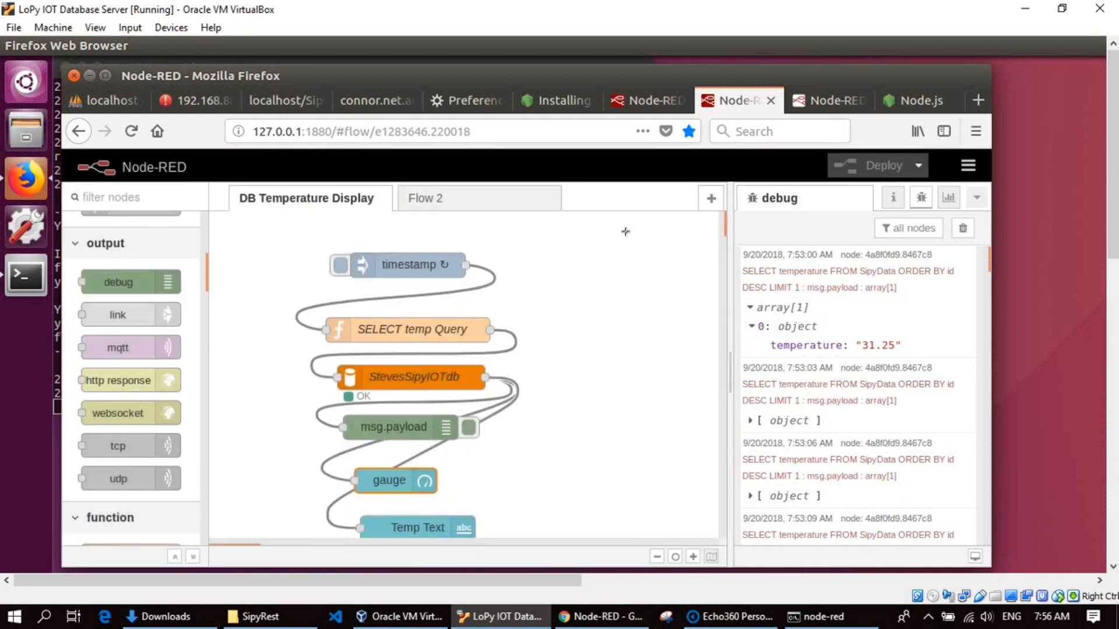
# - Examine the Temp Text node's value format and layout, plus its Temperature dashboard group's configuration, leaving the group unchanged
pyautogui.moveTo(727, 232); pyautogui.dragTo(727, 242)
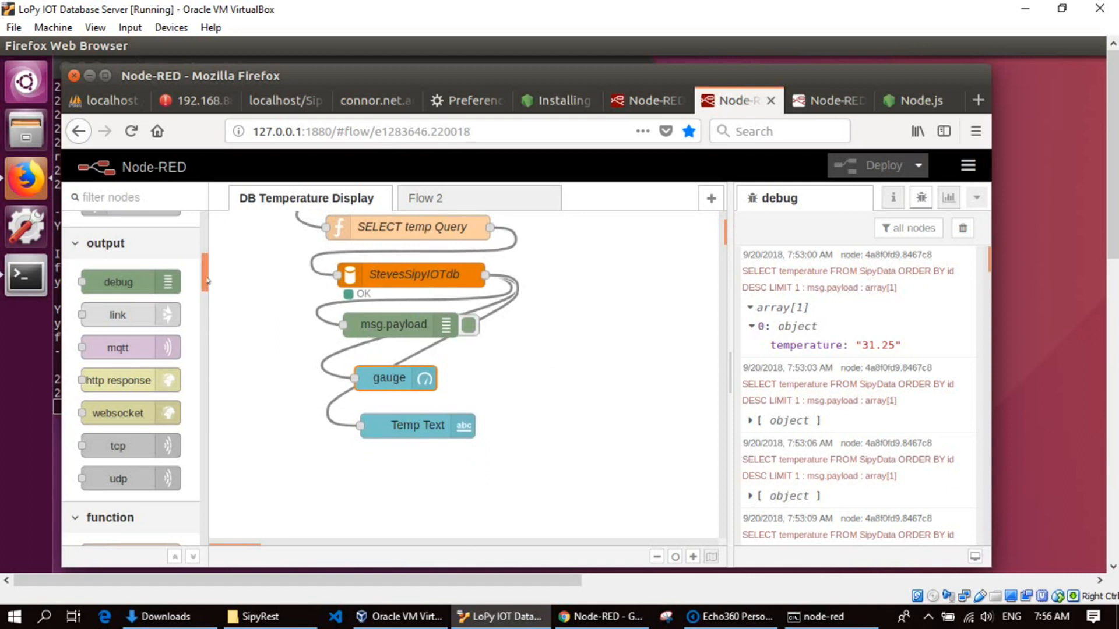
pyautogui.moveTo(208, 312); pyautogui.dragTo(209, 527)
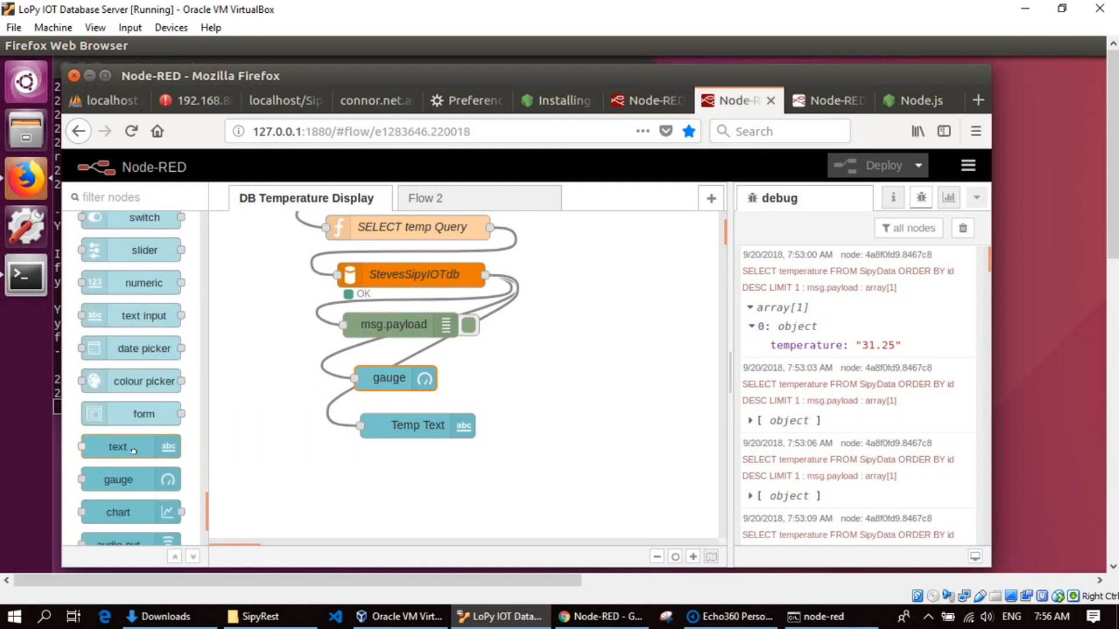
pyautogui.doubleClick(425, 433)
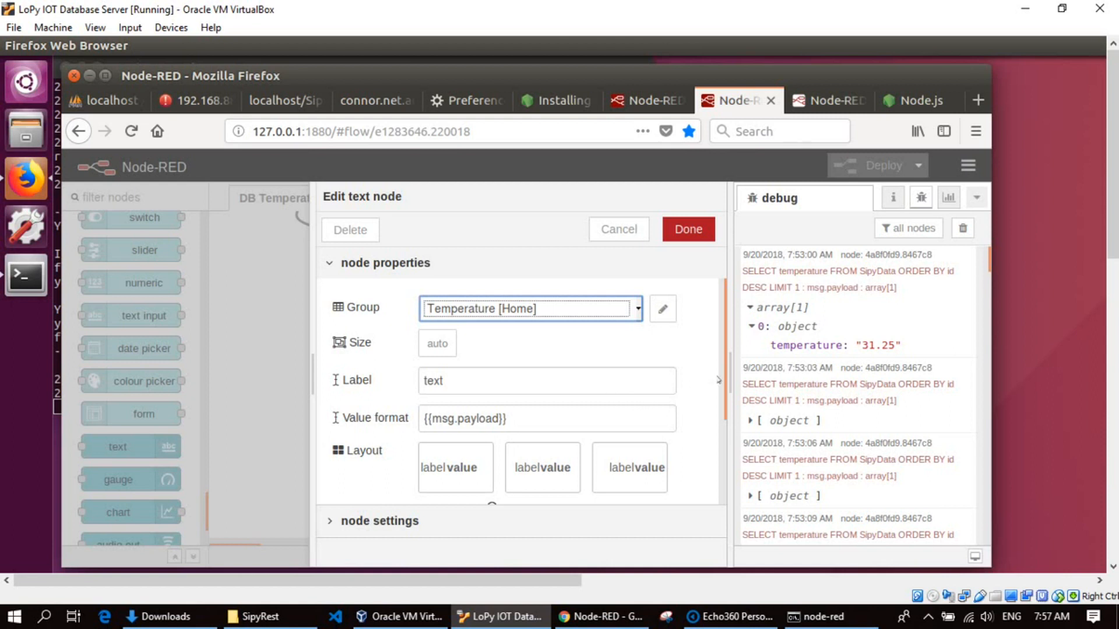
pyautogui.moveTo(727, 384); pyautogui.dragTo(727, 478)
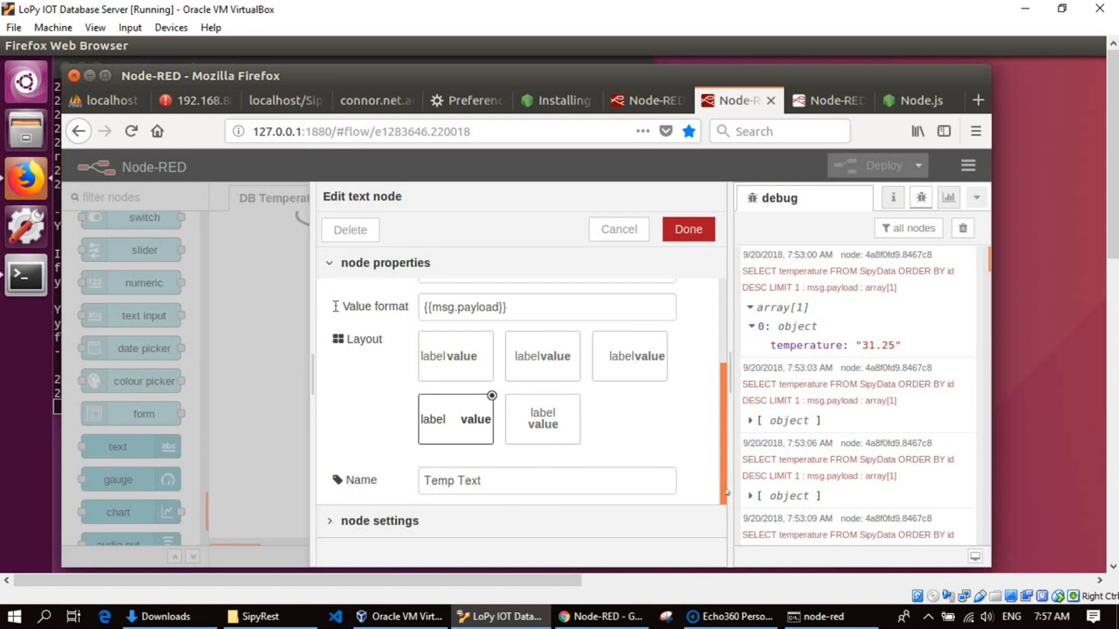
pyautogui.scroll(3, 491, 397)
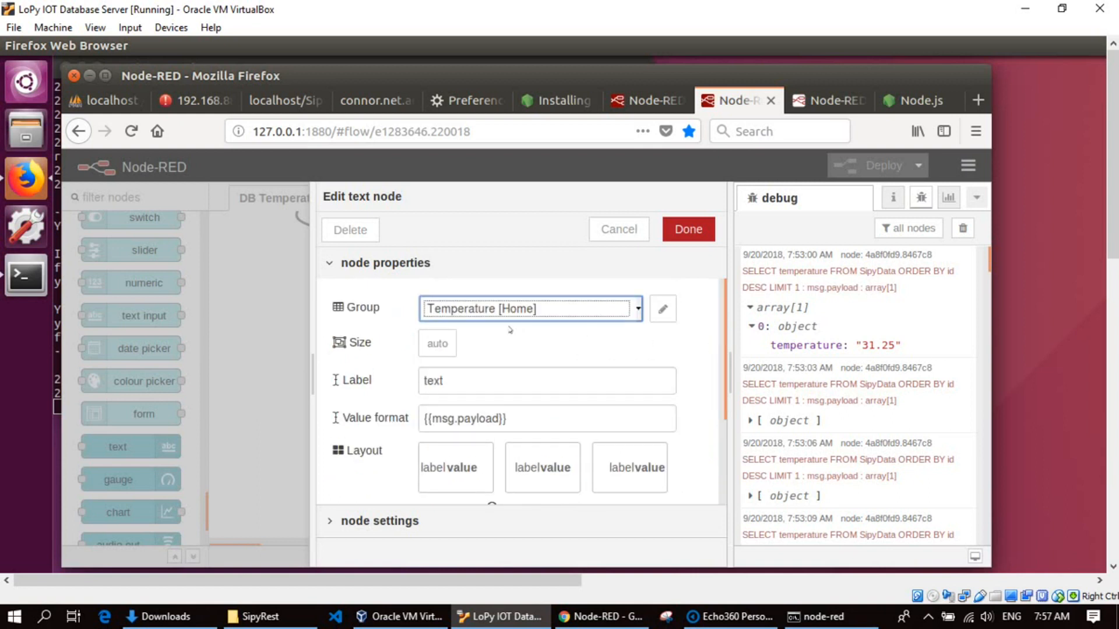
pyautogui.click(674, 315)
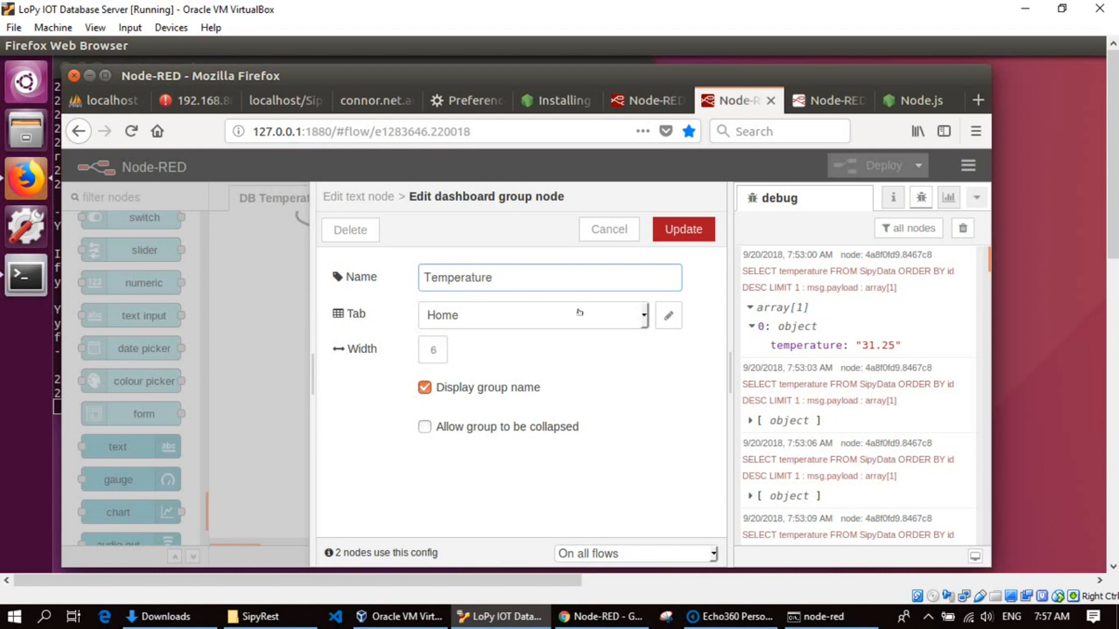
pyautogui.click(610, 231)
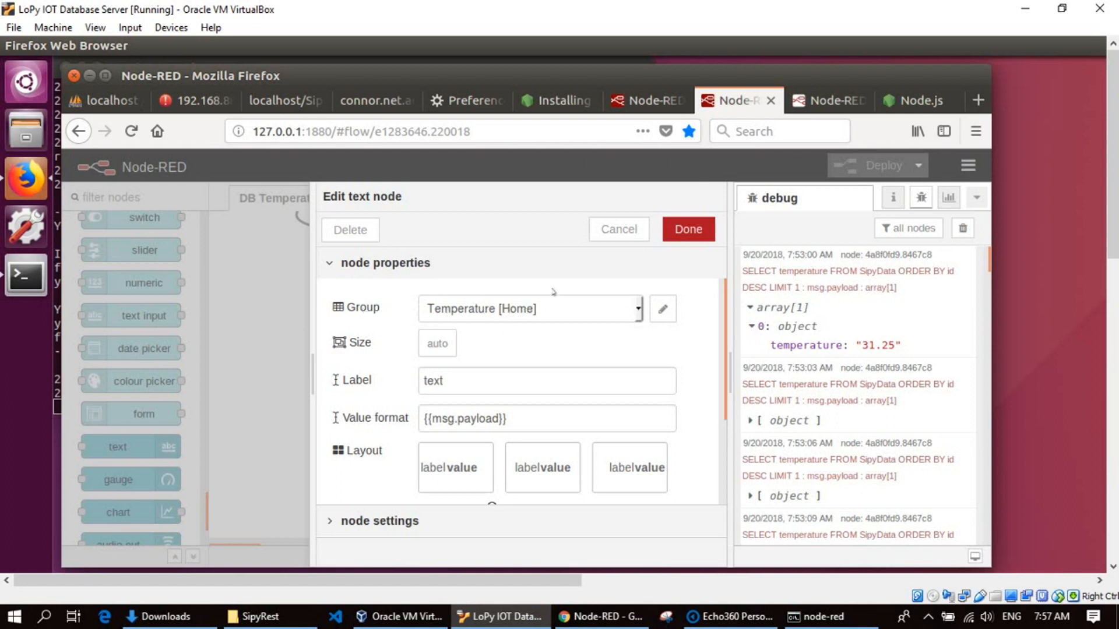
# - Leave the Temp Text node unchanged, clear the debug log and trigger the timestamp node manually
pyautogui.click(633, 231)
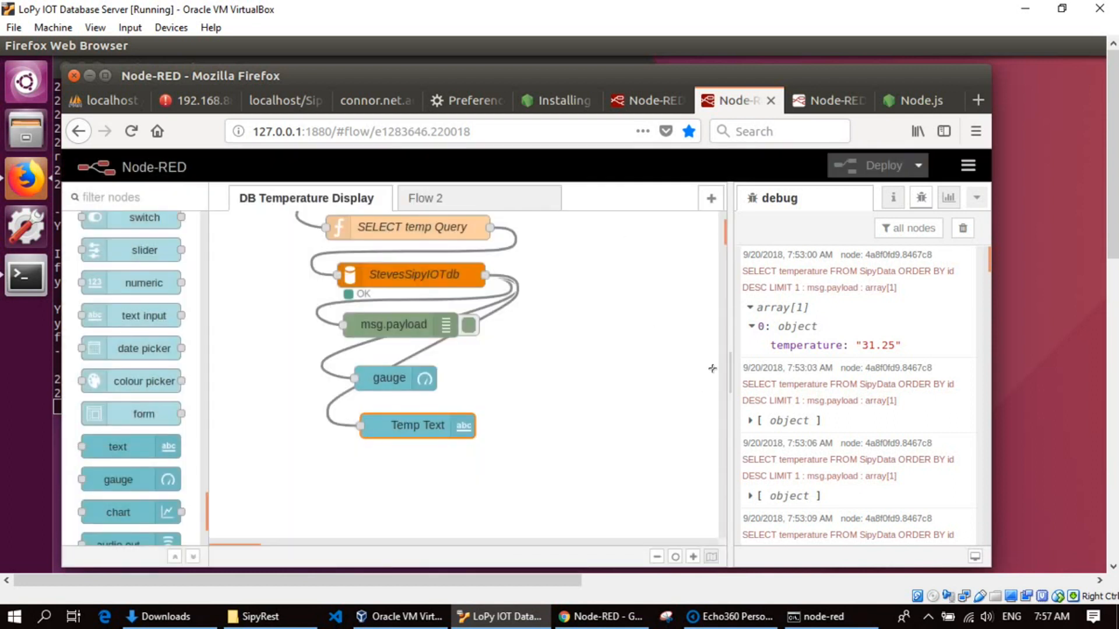
pyautogui.moveTo(726, 245); pyautogui.dragTo(726, 233)
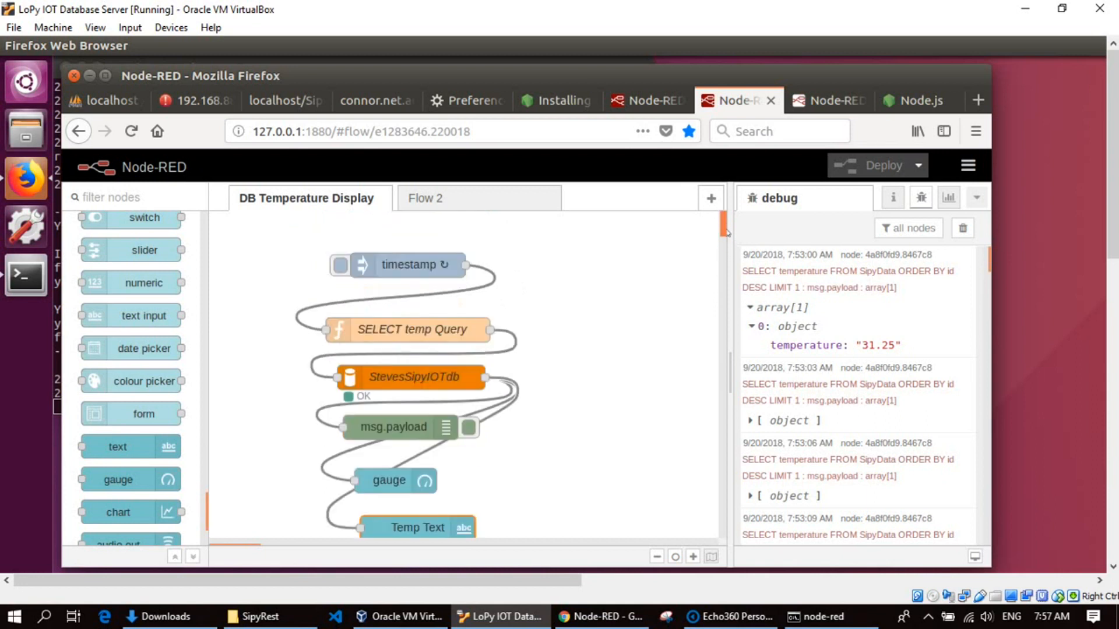
pyautogui.click(342, 267)
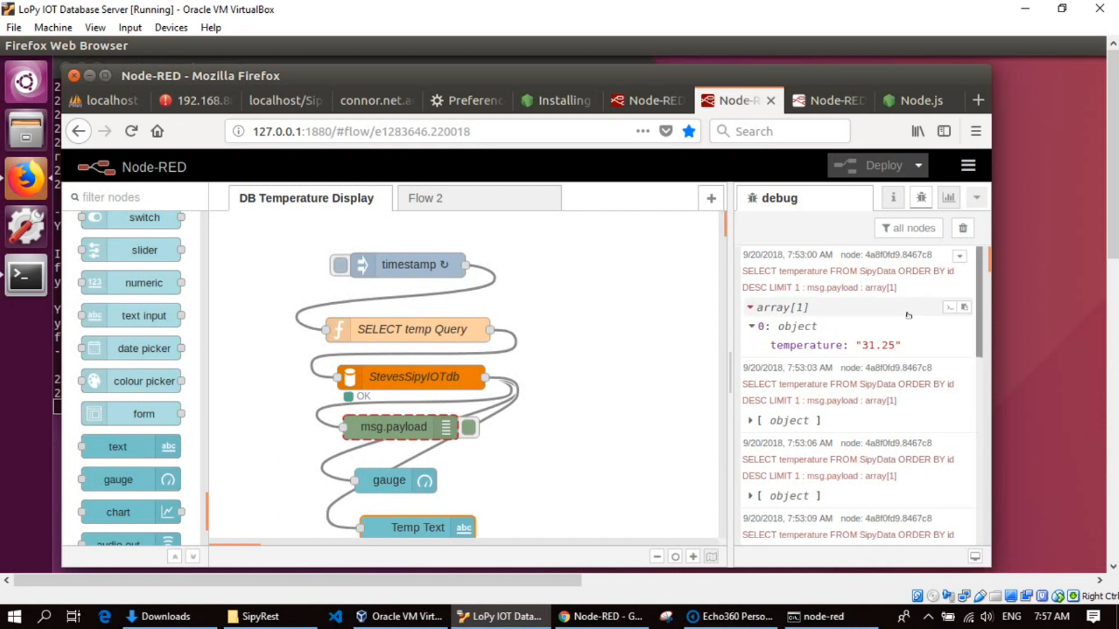
pyautogui.click(966, 228)
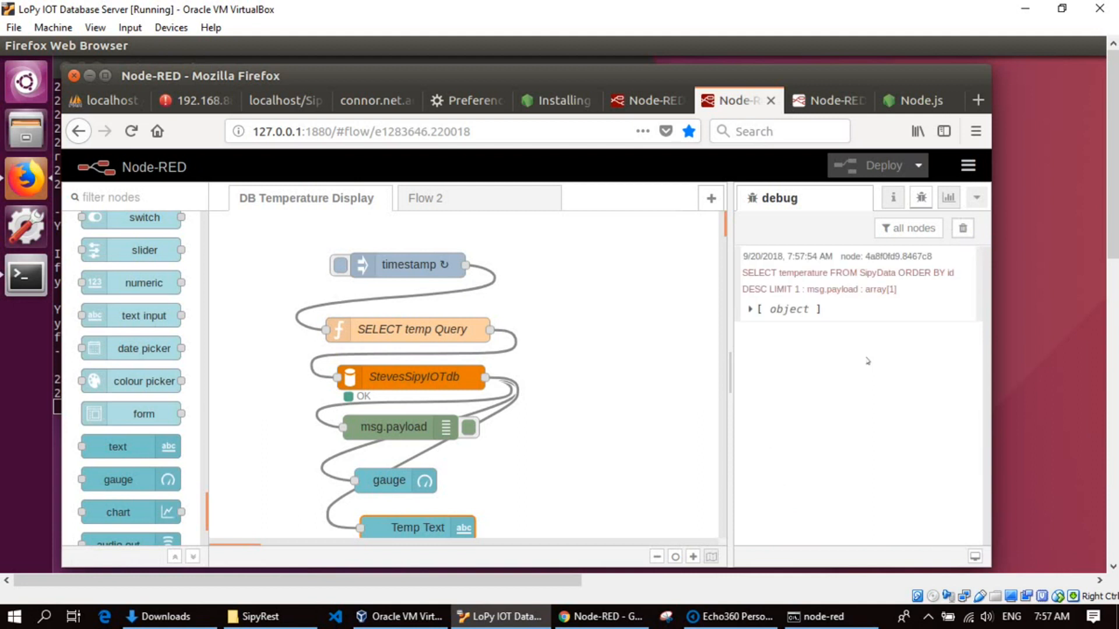
pyautogui.click(342, 267)
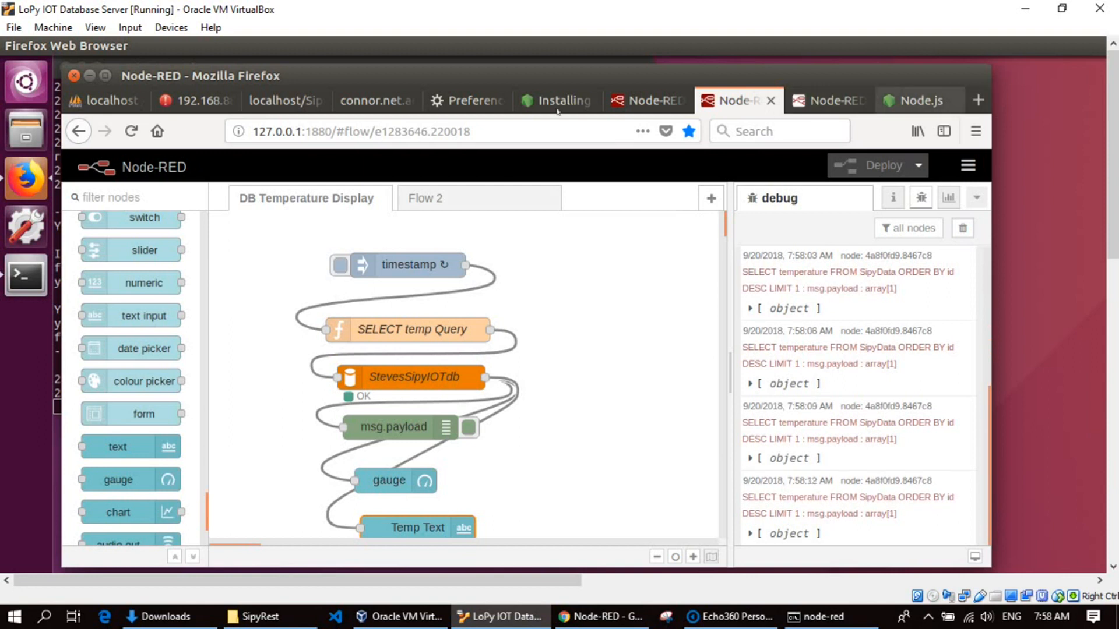
# - Open the Node-RED dashboard at 127.0.0.1:1880/ui in a new browser tab
pyautogui.moveTo(334, 132); pyautogui.dragTo(245, 135)
pyautogui.hotkey('ctrl', 'c')
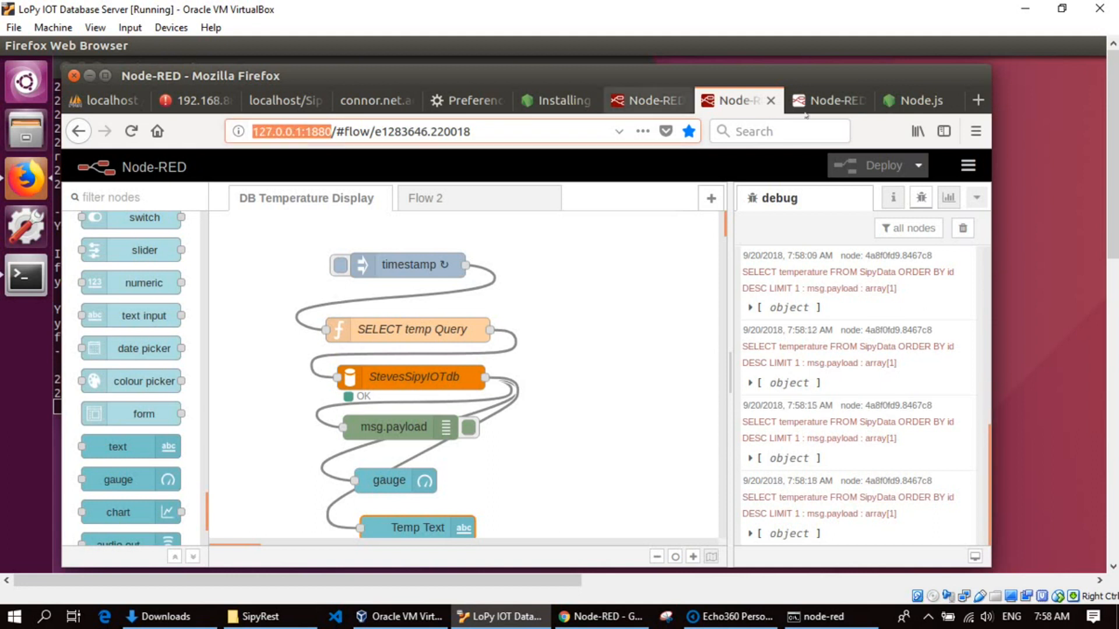
pyautogui.click(980, 102)
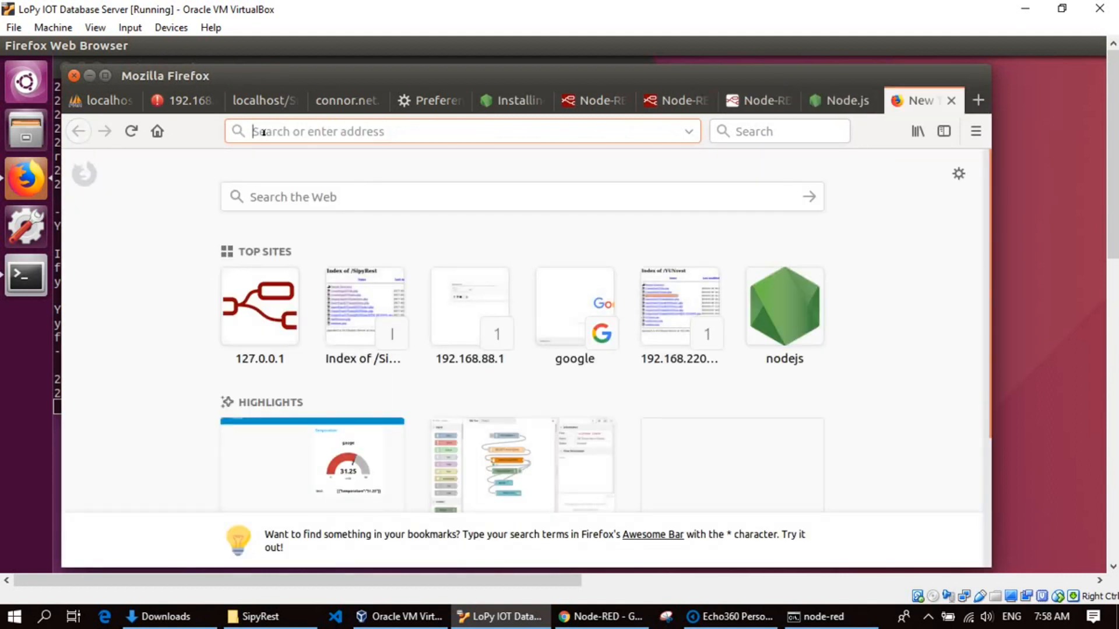
pyautogui.hotkey('ctrl', 'v')
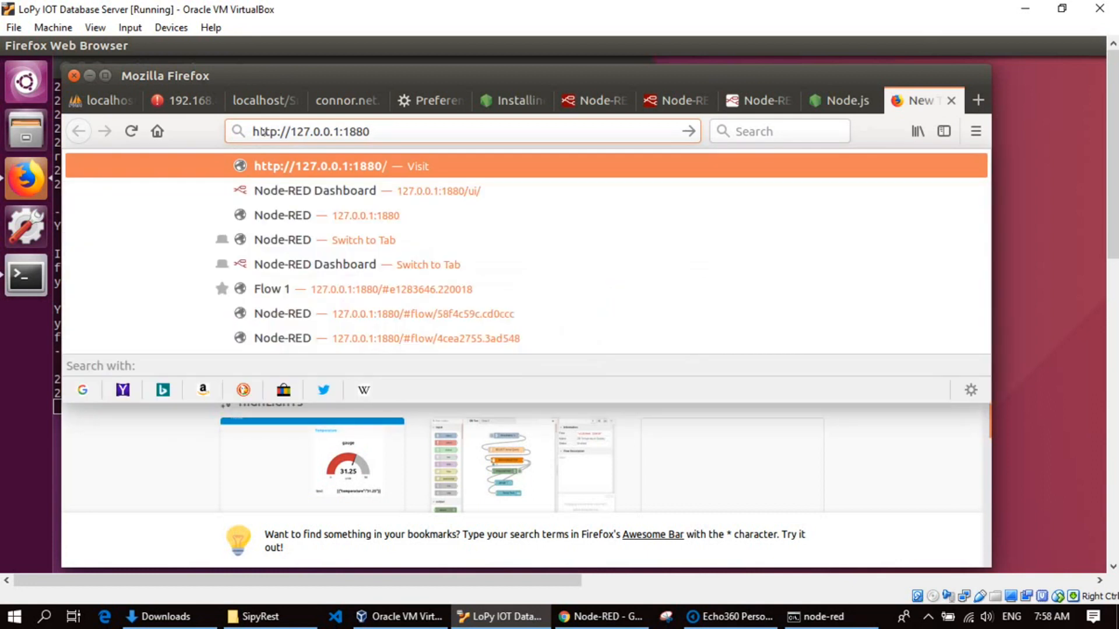
pyautogui.write('ui')
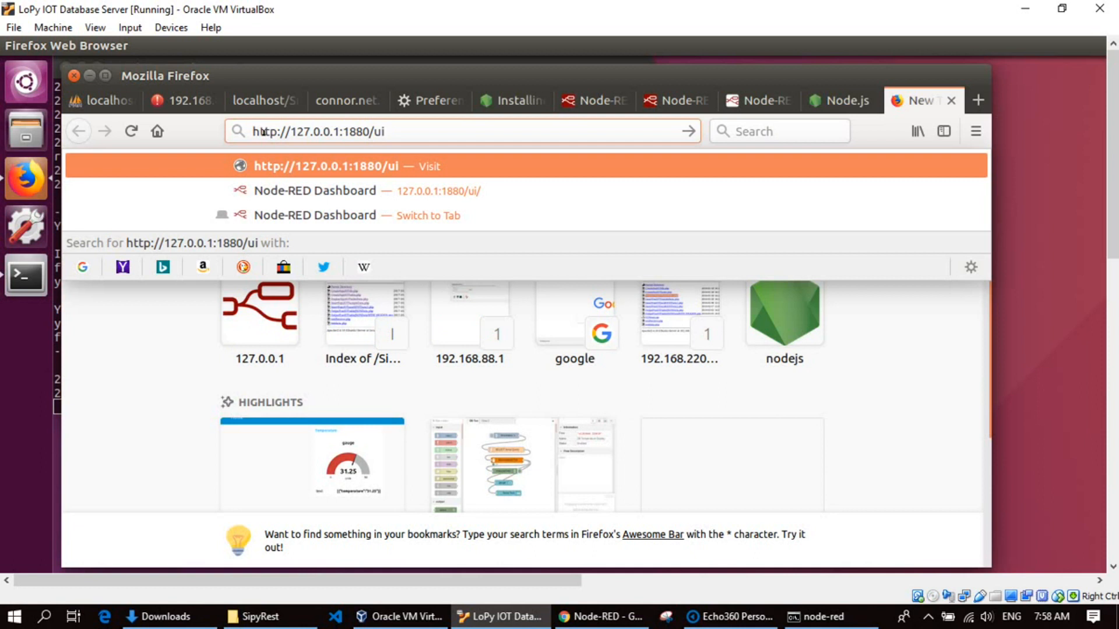
pyautogui.press('Return')
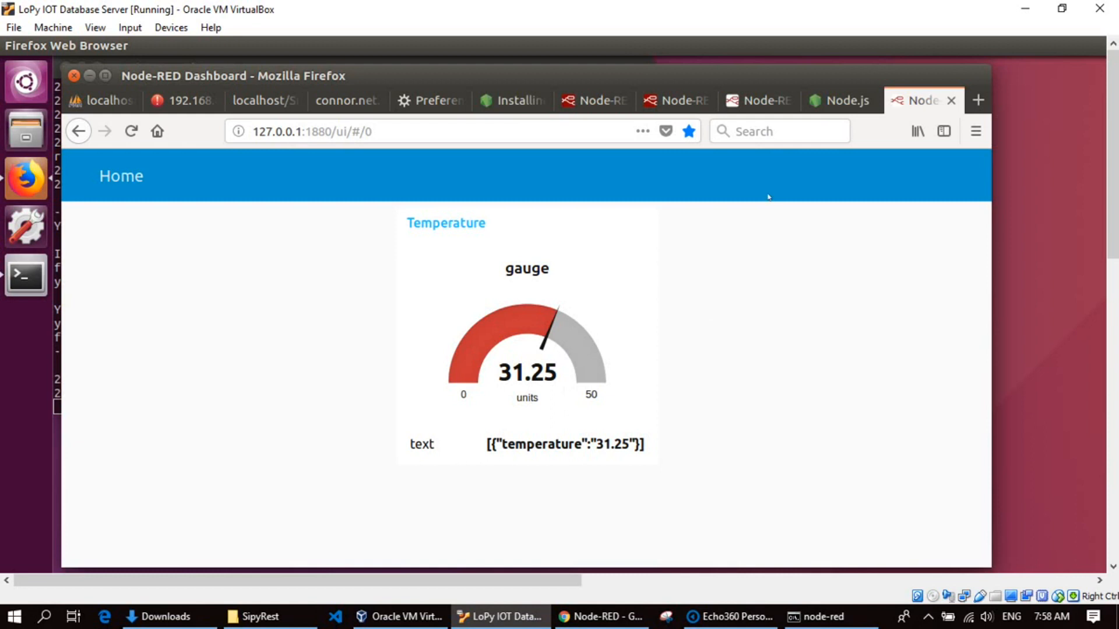
# - Set the gauge node's units to "deg C" in the DB Temperature Display flow and save the node
pyautogui.click(682, 105)
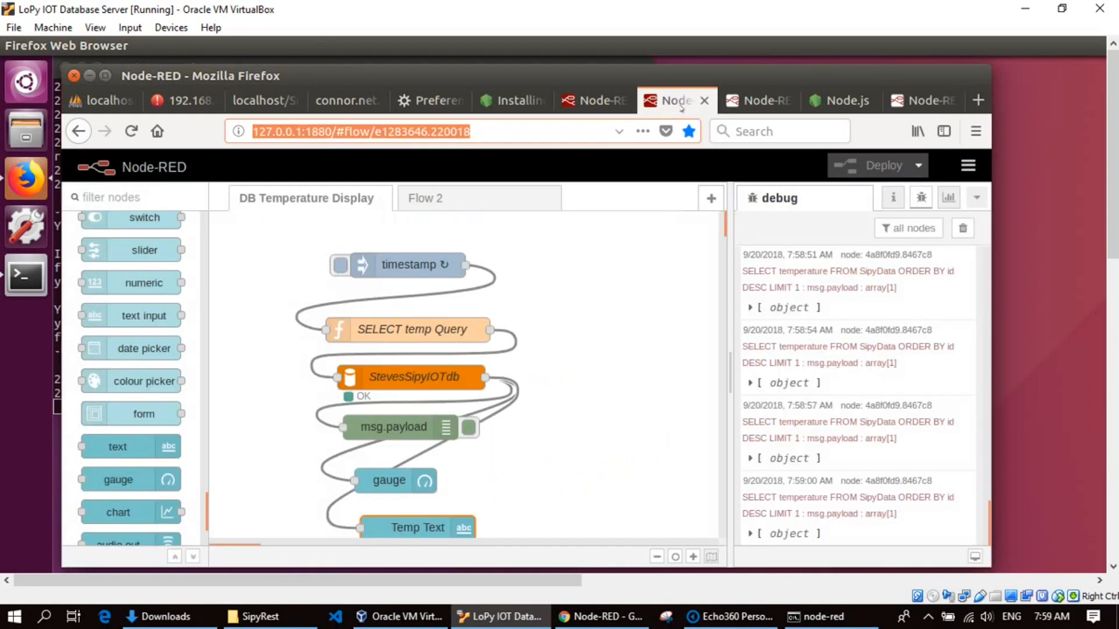
pyautogui.click(400, 485)
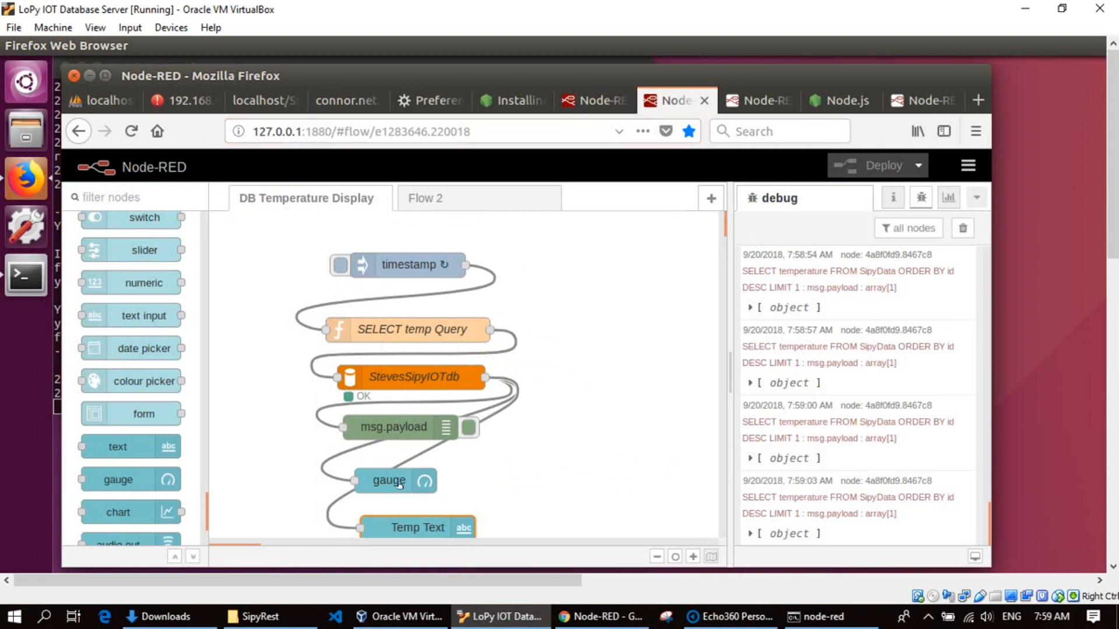
pyautogui.doubleClick(400, 485)
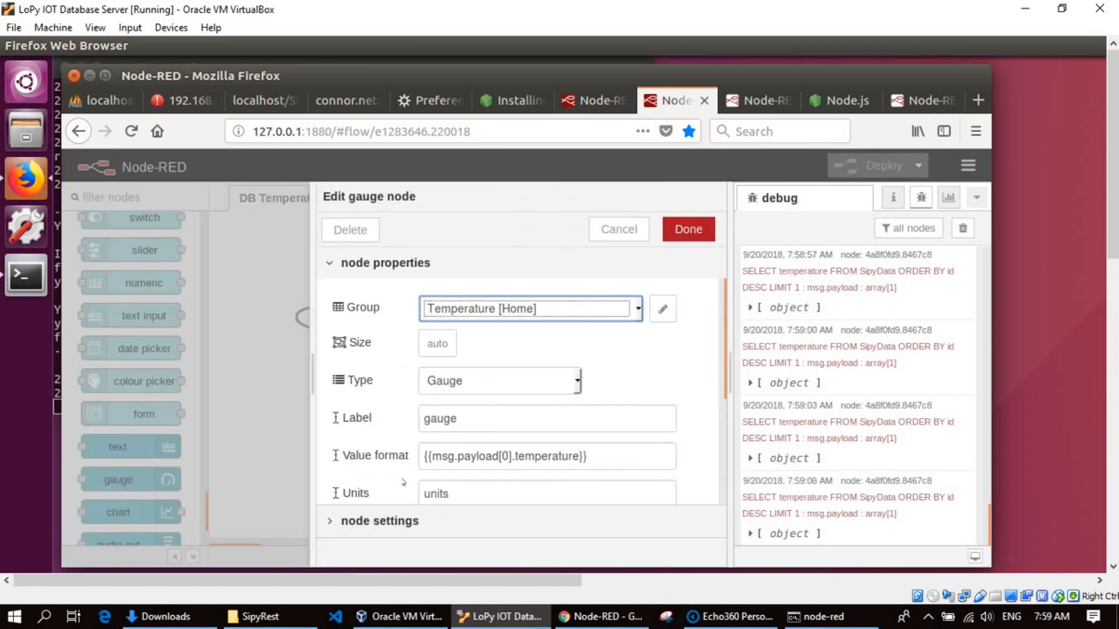
pyautogui.scroll(-3, 730, 419)
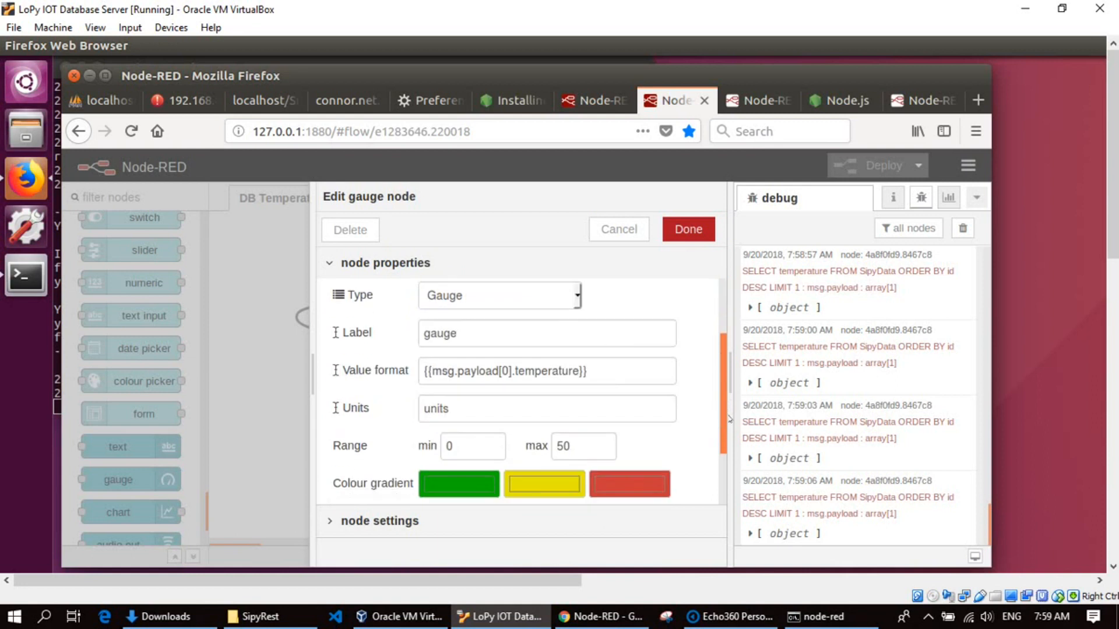
pyautogui.moveTo(457, 396); pyautogui.dragTo(419, 400)
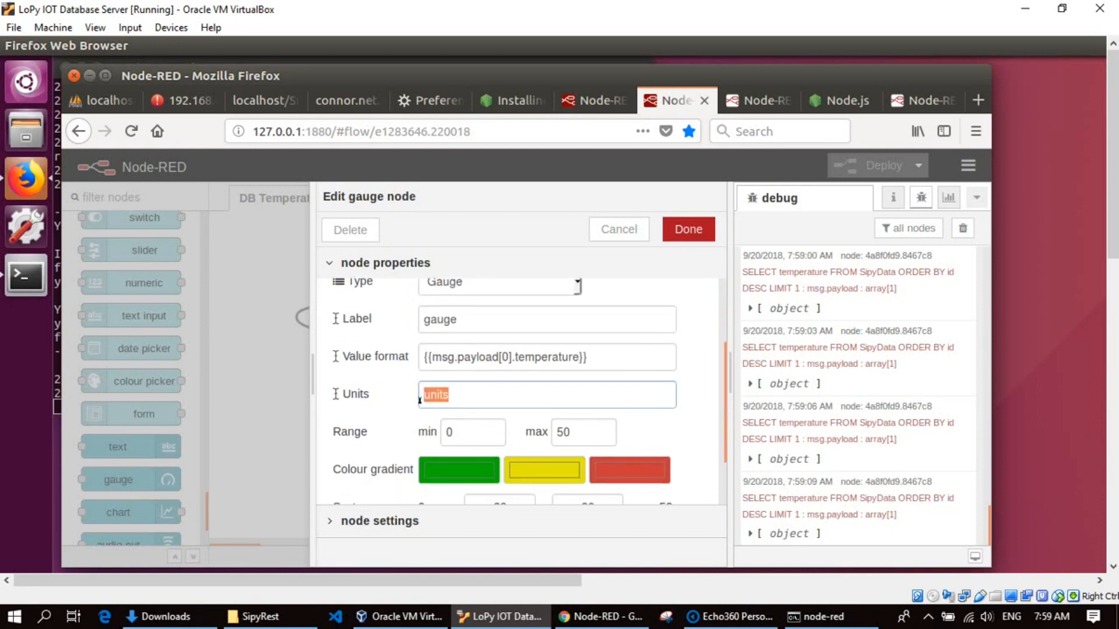
pyautogui.write('de')
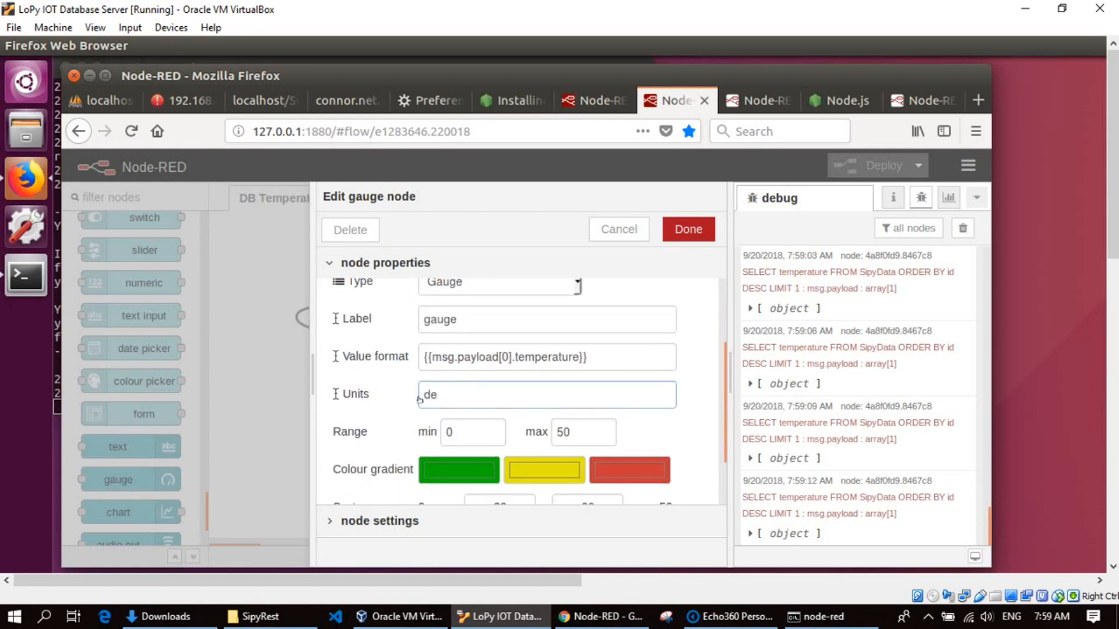
pyautogui.write('g ')
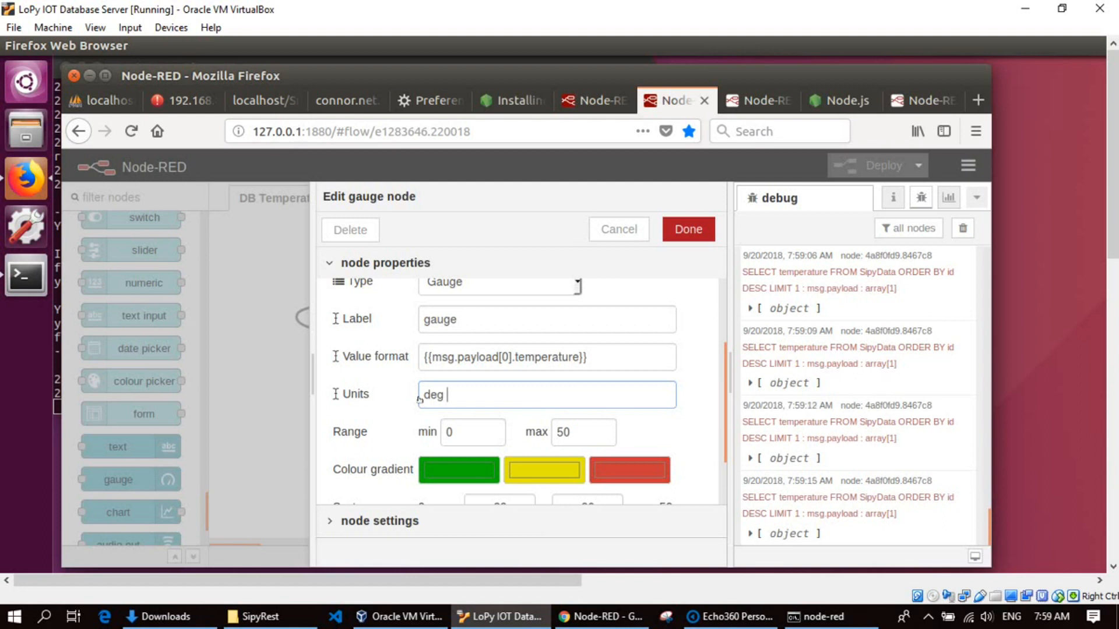
pyautogui.write('C')
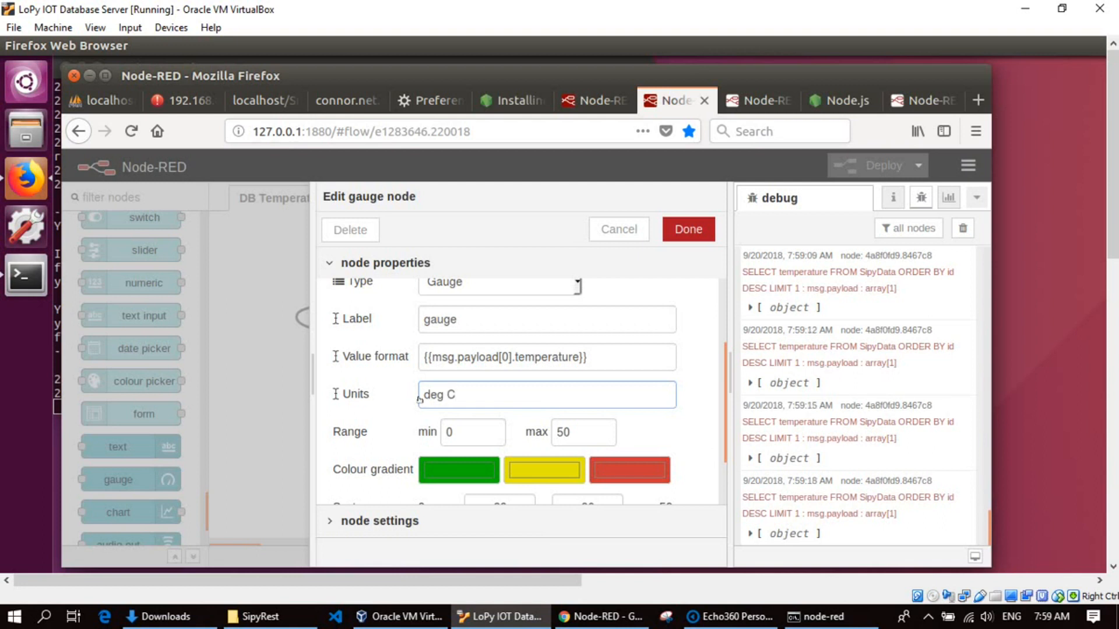
pyautogui.click(699, 232)
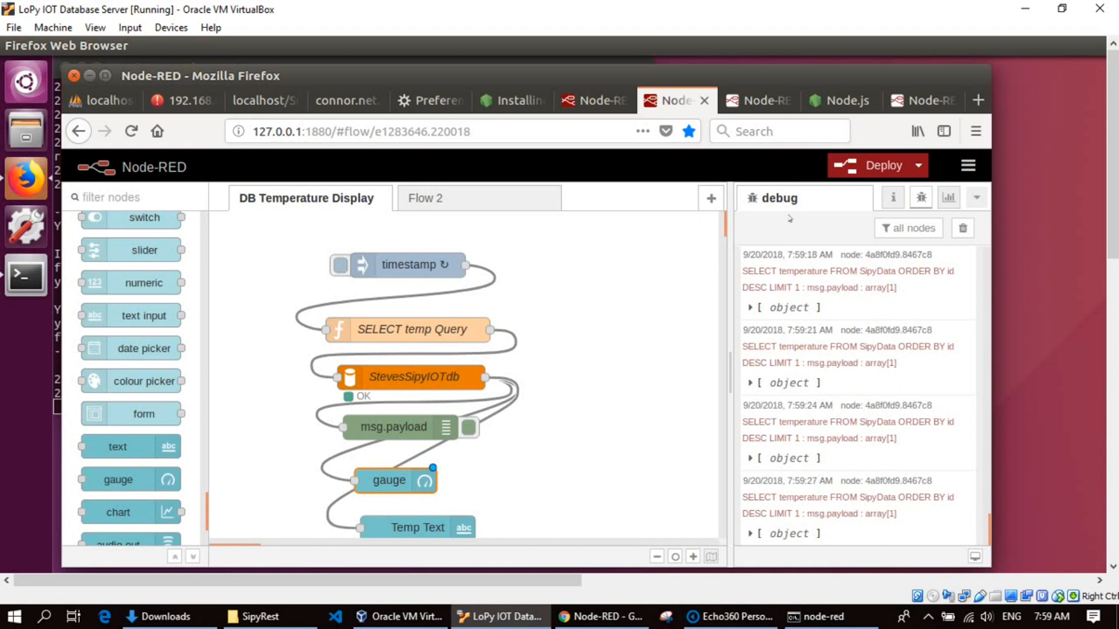
# - Reload the dashboard page to check the gauge's units label, and return to the flow editor
pyautogui.click(929, 102)
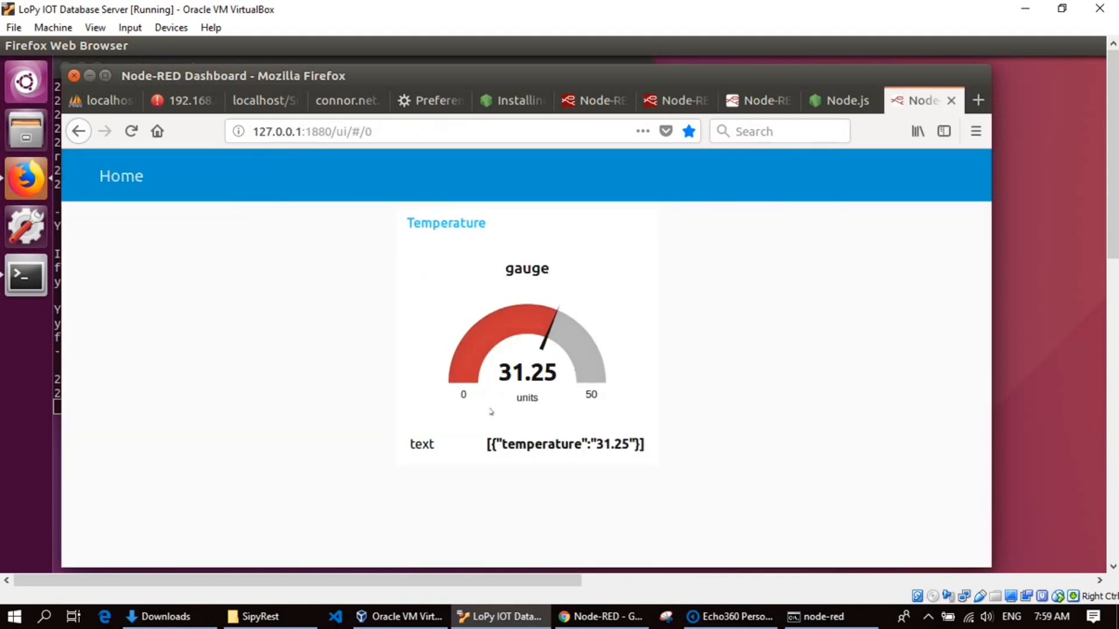
pyautogui.click(132, 132)
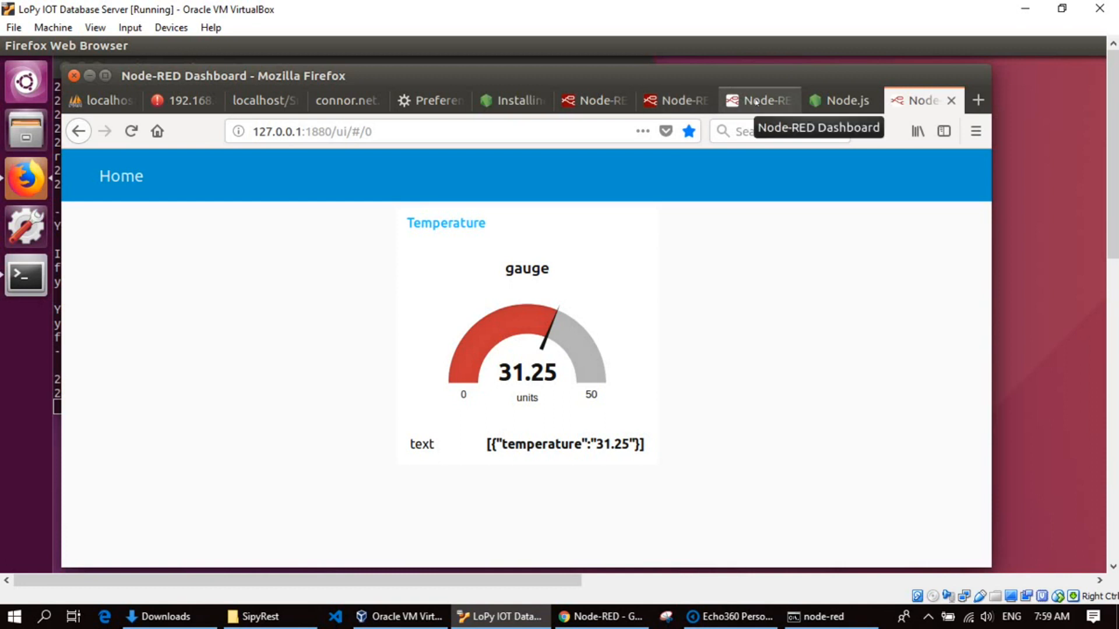
pyautogui.click(683, 103)
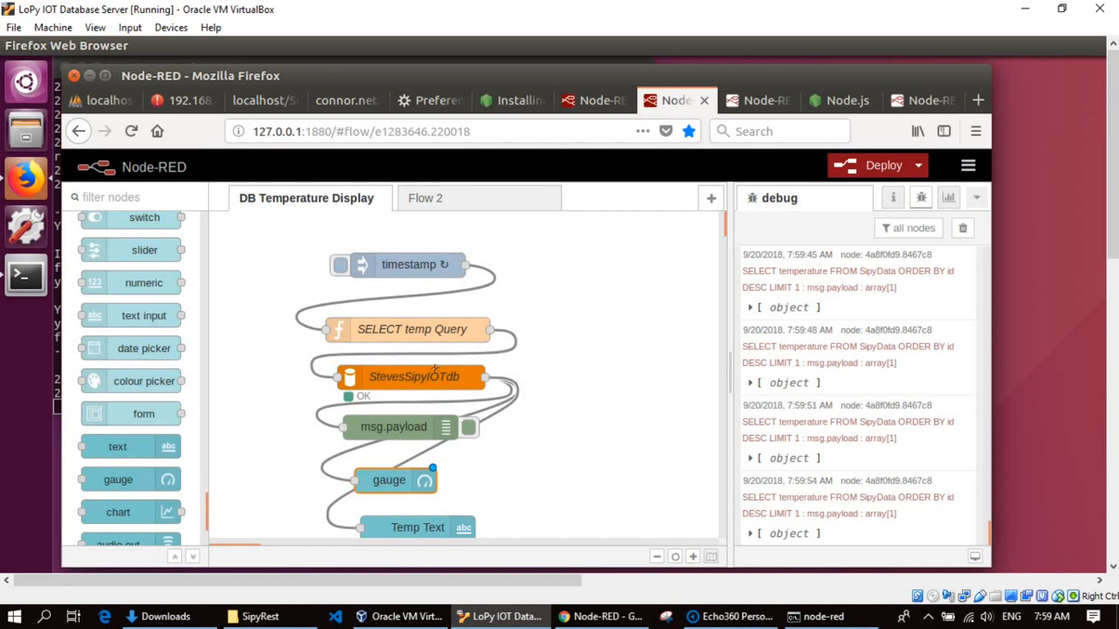
# - Deploy the edited flow, trigger the timestamp node manually and clear the debug log
pyautogui.click(896, 167)
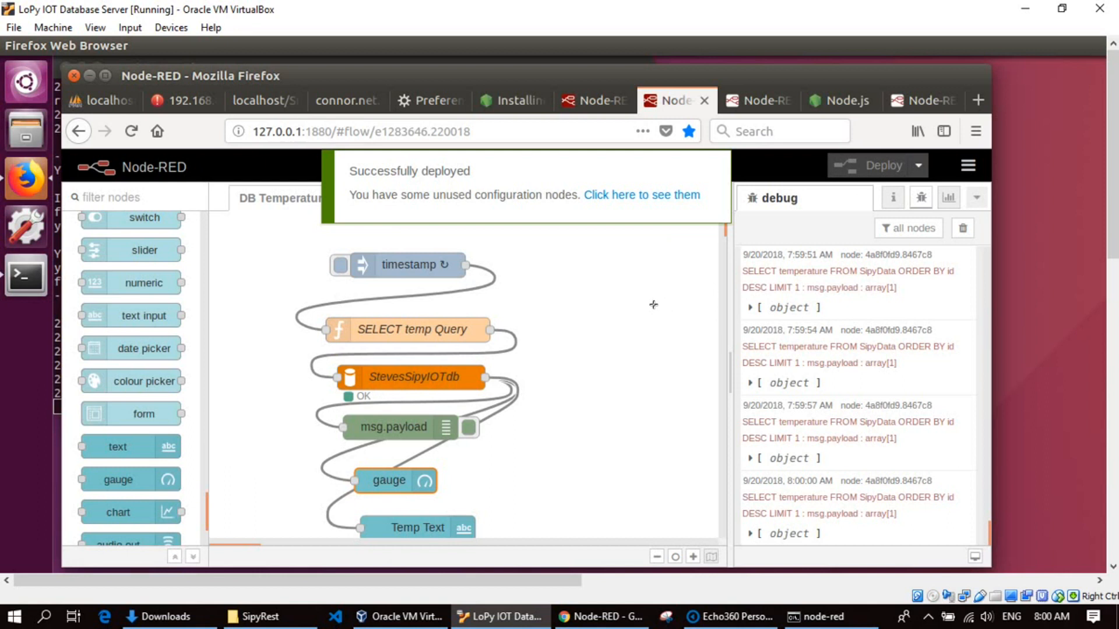
pyautogui.click(344, 268)
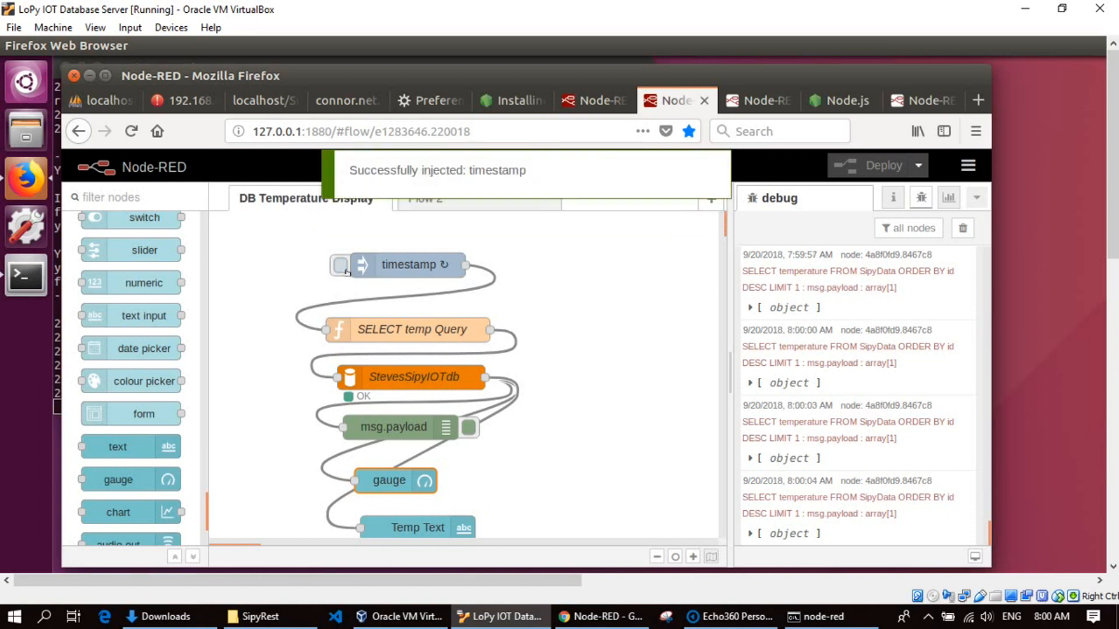
pyautogui.click(970, 231)
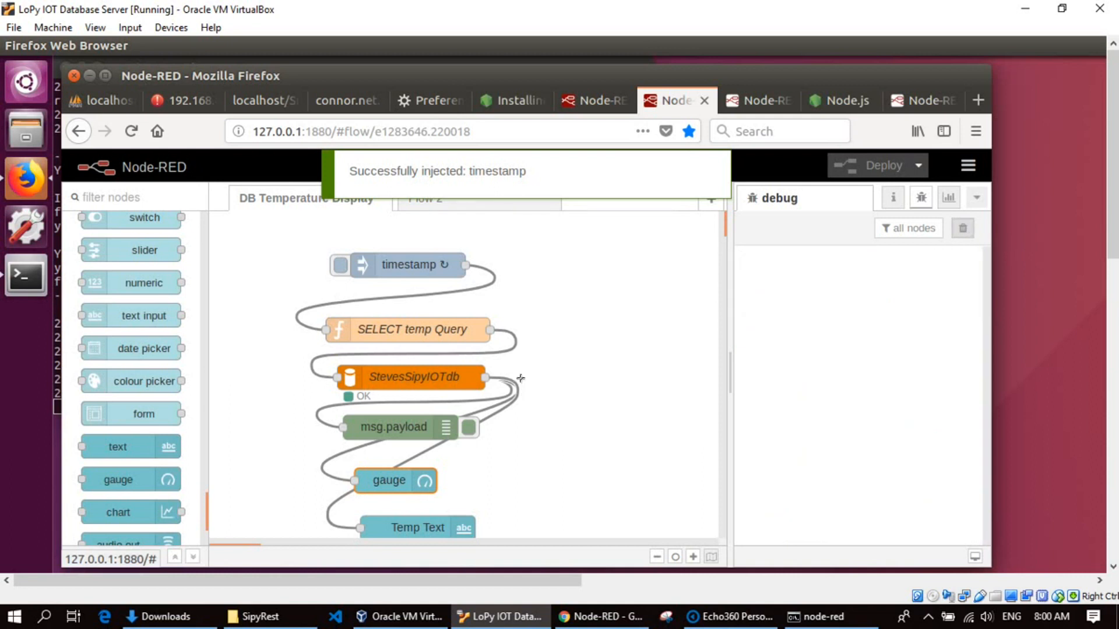
# - Examine the gauge's units label and the text widget's raw payload on the dashboard
pyautogui.click(922, 109)
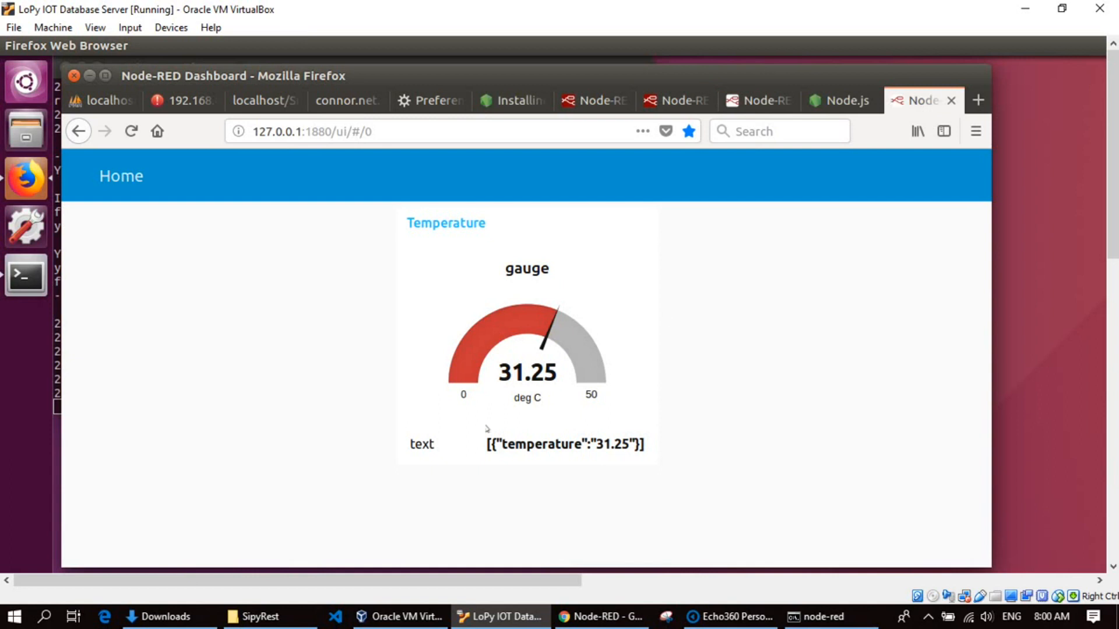
pyautogui.moveTo(531, 401); pyautogui.dragTo(549, 402)
pyautogui.moveTo(491, 444); pyautogui.dragTo(519, 467)
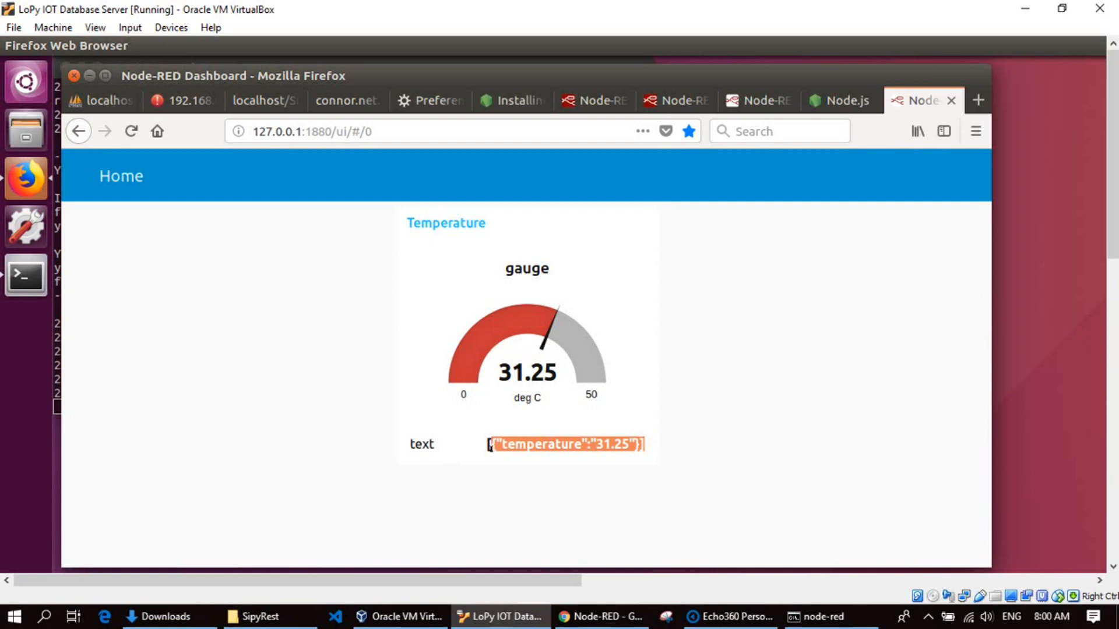
pyautogui.moveTo(490, 445); pyautogui.dragTo(654, 448)
# - Log in to phpMyAdmin with the saved credentials and examine the column structure of the SipyData table in StevesSipyIOTdb
pyautogui.click(105, 100)
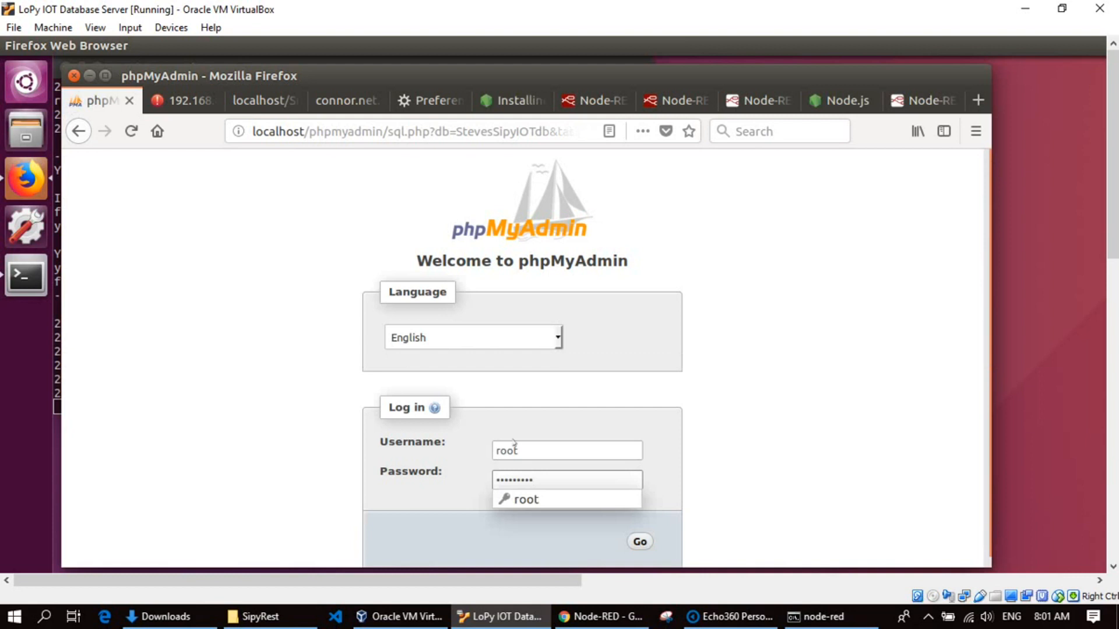
pyautogui.click(641, 542)
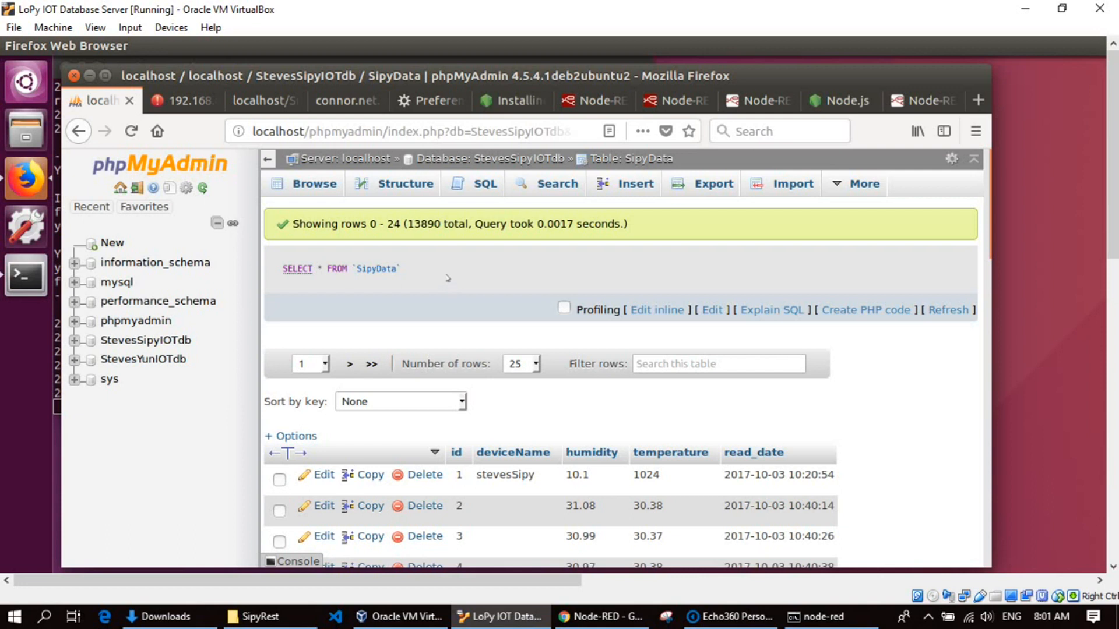
pyautogui.click(472, 159)
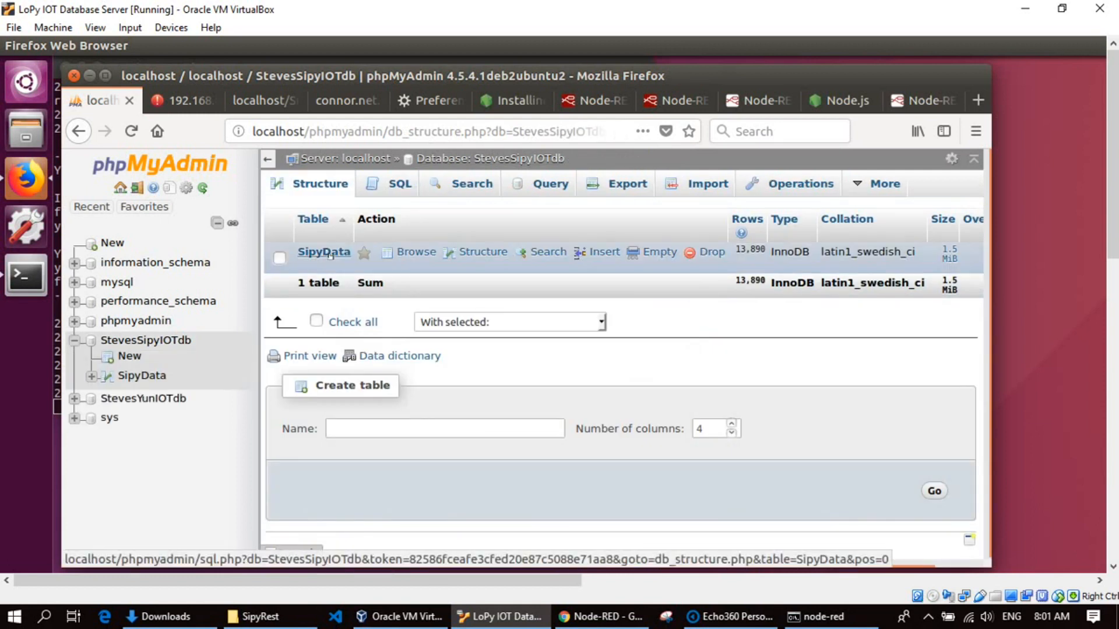
pyautogui.click(497, 256)
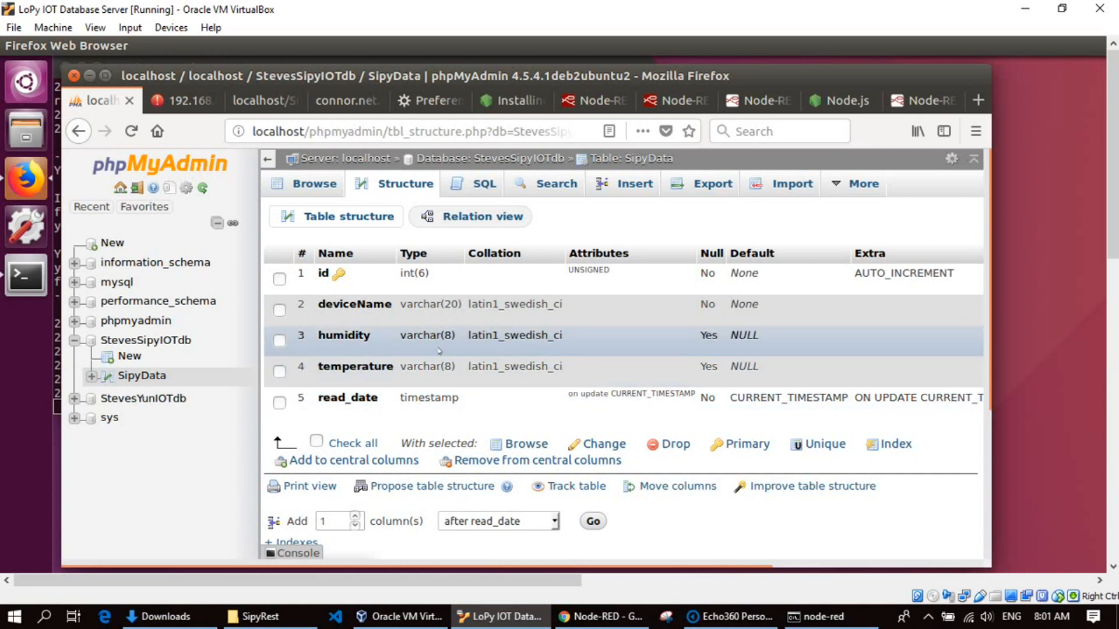
# - Add a second gauge node below the Temp Text node in the DB Temperature Display flow
pyautogui.click(686, 106)
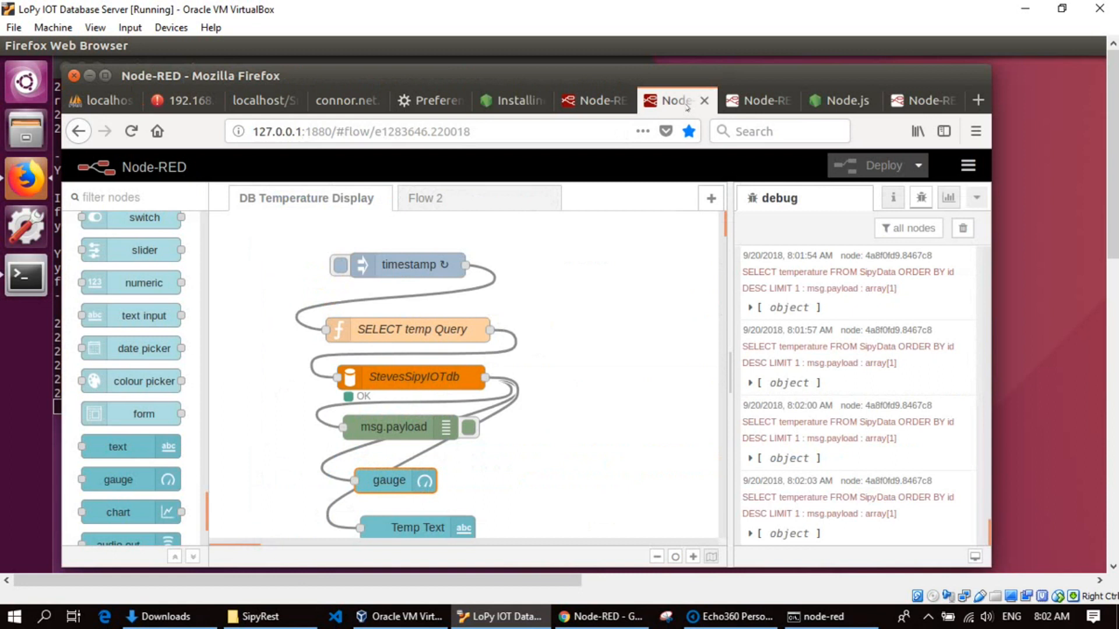
pyautogui.moveTo(725, 332); pyautogui.dragTo(730, 231)
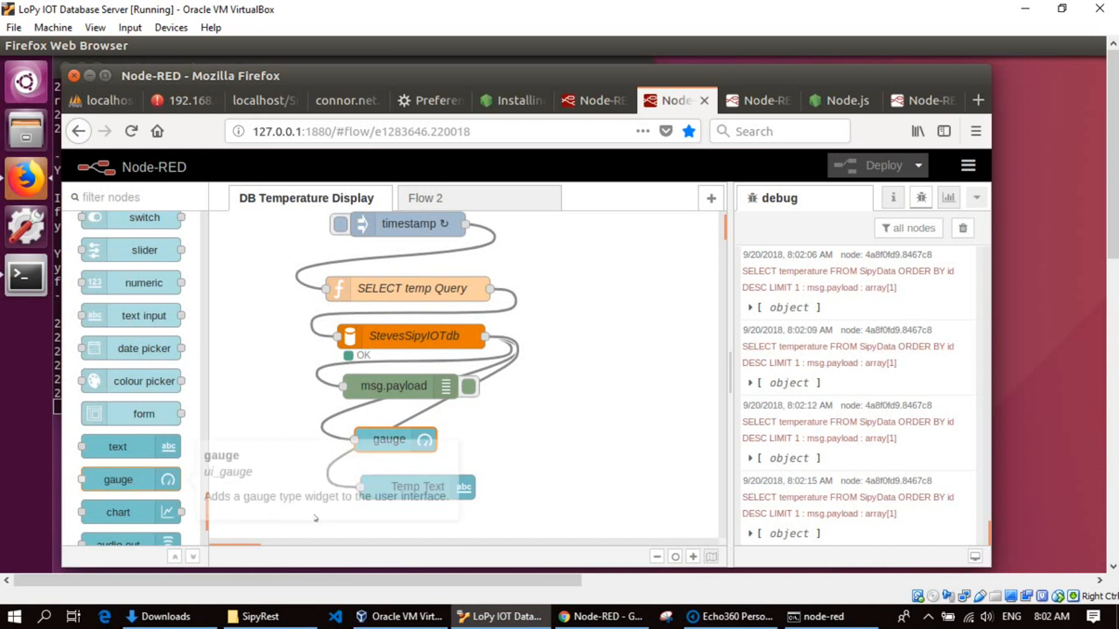
pyautogui.moveTo(118, 479); pyautogui.dragTo(392, 529)
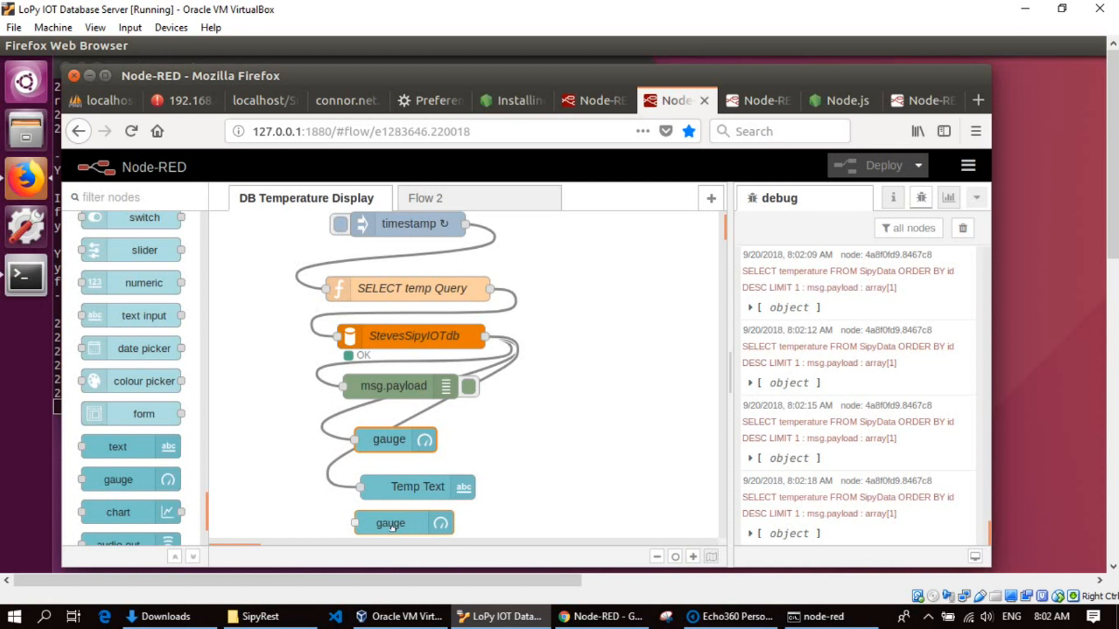
pyautogui.moveTo(392, 527); pyautogui.dragTo(392, 528)
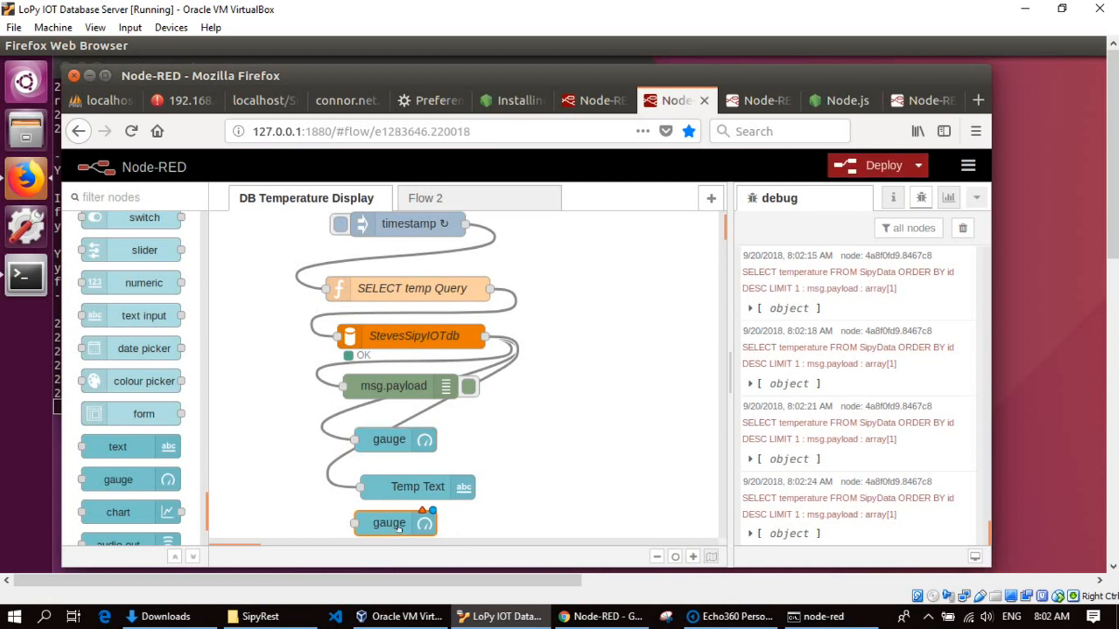
# - Copy the value format expression {{msg.payload[0].temperature}} from the existing temperature gauge node
pyautogui.doubleClick(391, 441)
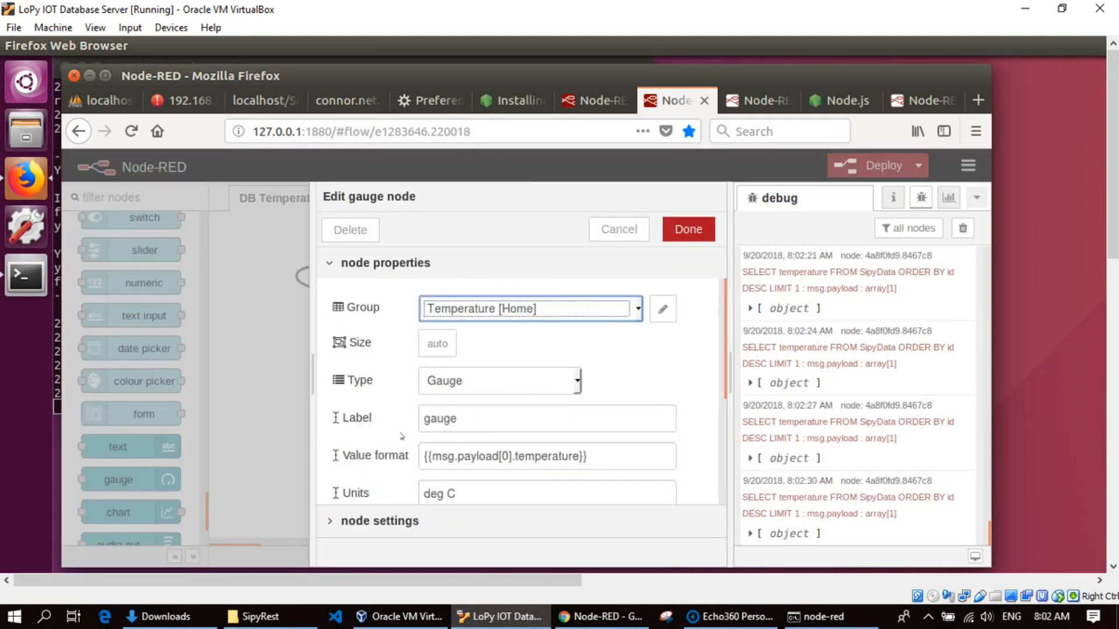
pyautogui.click(592, 460)
pyautogui.moveTo(585, 460); pyautogui.dragTo(420, 465)
pyautogui.hotkey('ctrl', 'c')
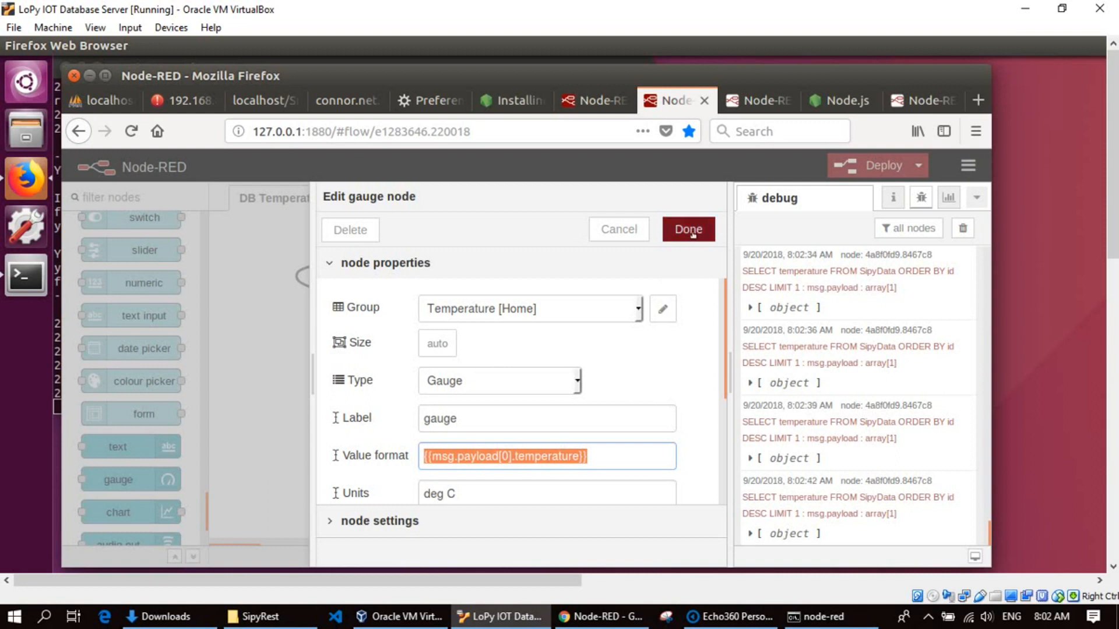
pyautogui.click(638, 234)
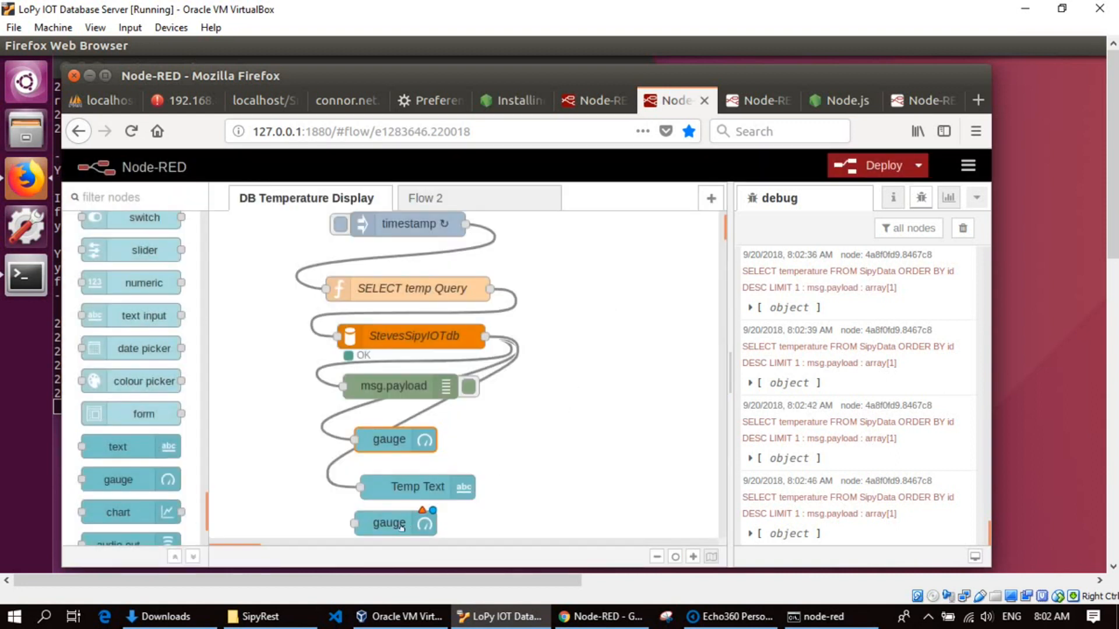
# - Set the new gauge node's value format to {{msg.payload[0].humidity}}, adapting the copied temperature expression
pyautogui.doubleClick(391, 527)
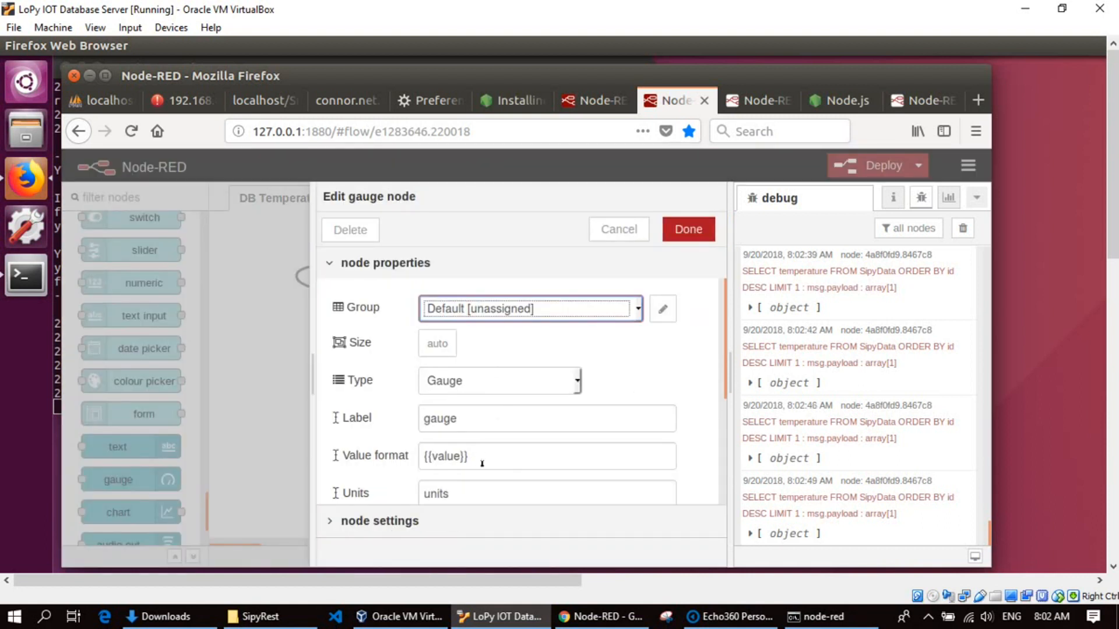
pyautogui.moveTo(482, 463); pyautogui.dragTo(411, 464)
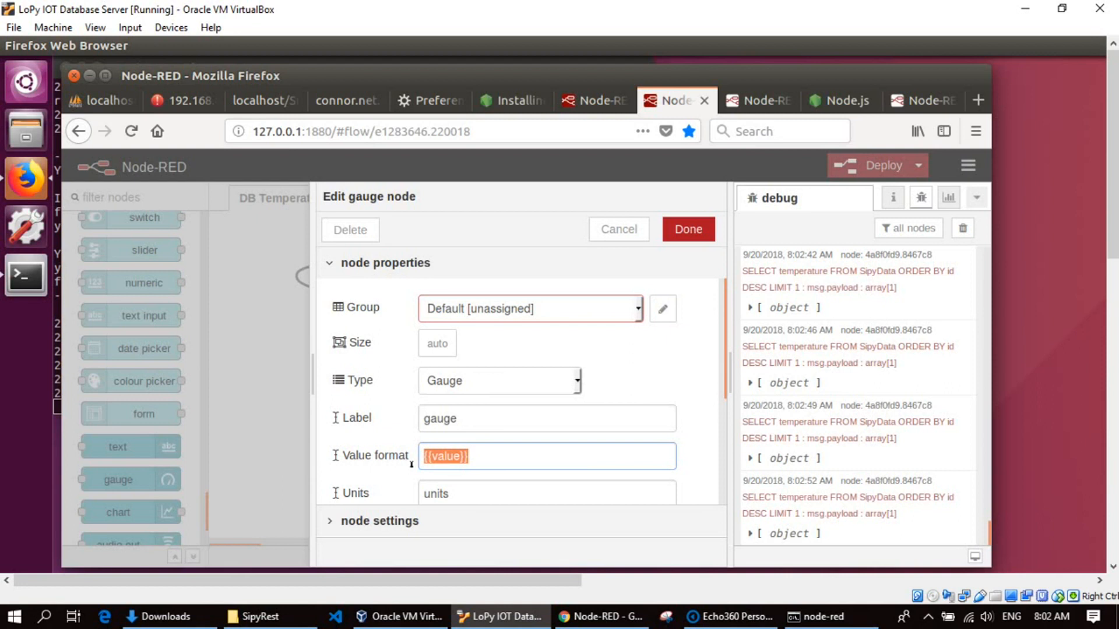
pyautogui.hotkey('ctrl', 'v')
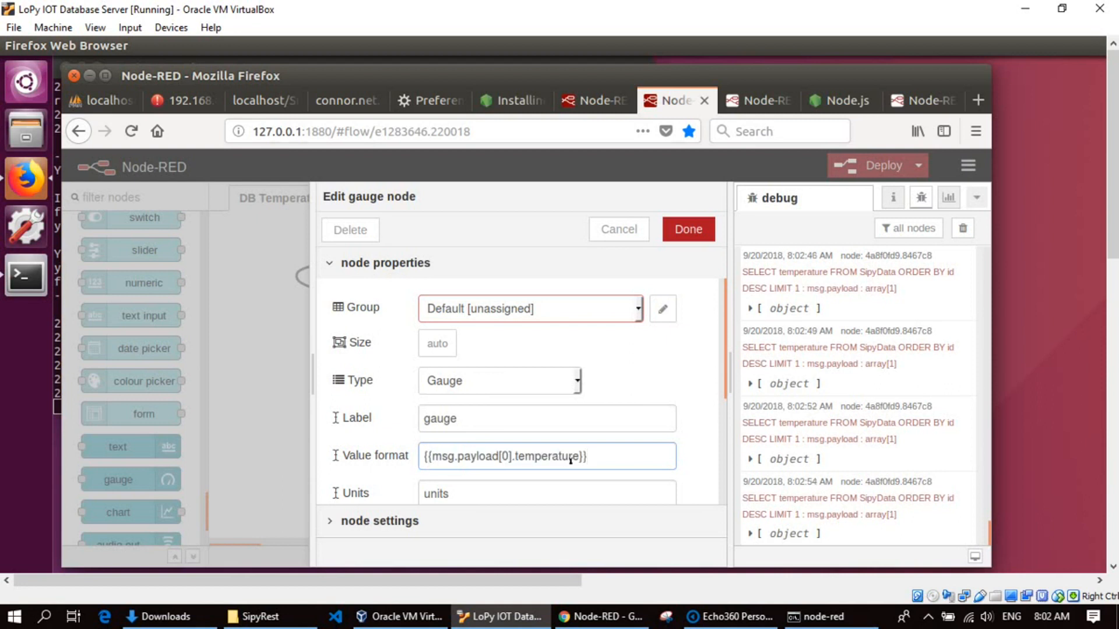
pyautogui.click(582, 458)
pyautogui.press('BackSpace')
pyautogui.press('BackSpace')
pyautogui.press('BackSpace')
pyautogui.press('BackSpace')
pyautogui.press('BackSpace')
pyautogui.press('BackSpace')
pyautogui.press('BackSpace')
pyautogui.press('BackSpace')
pyautogui.press('BackSpace')
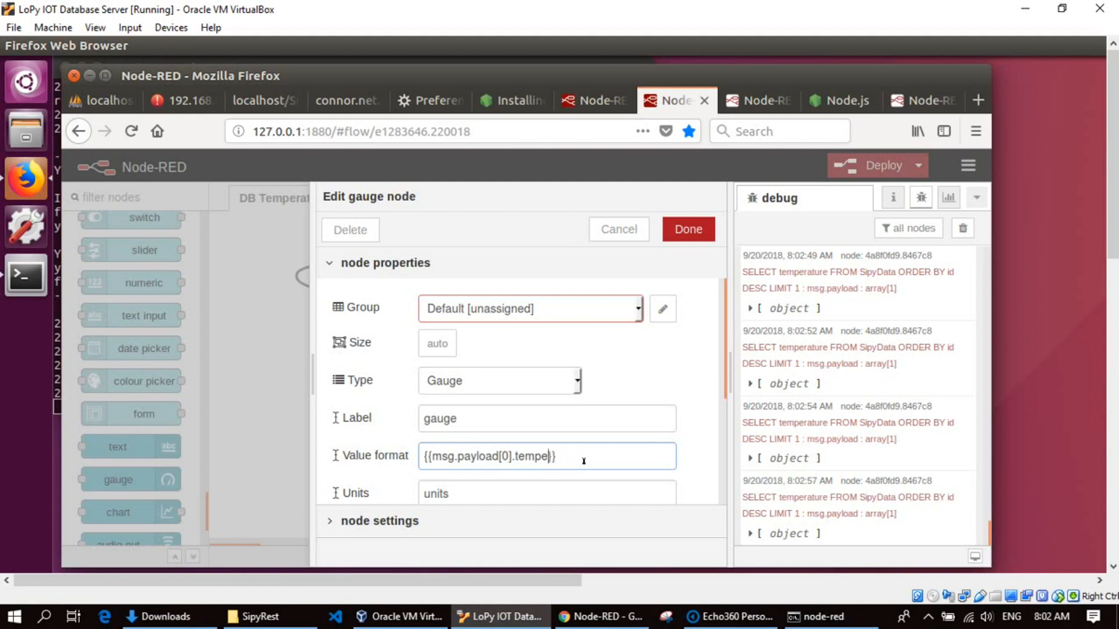
pyautogui.press('BackSpace')
pyautogui.press('BackSpace')
pyautogui.write('humidity')
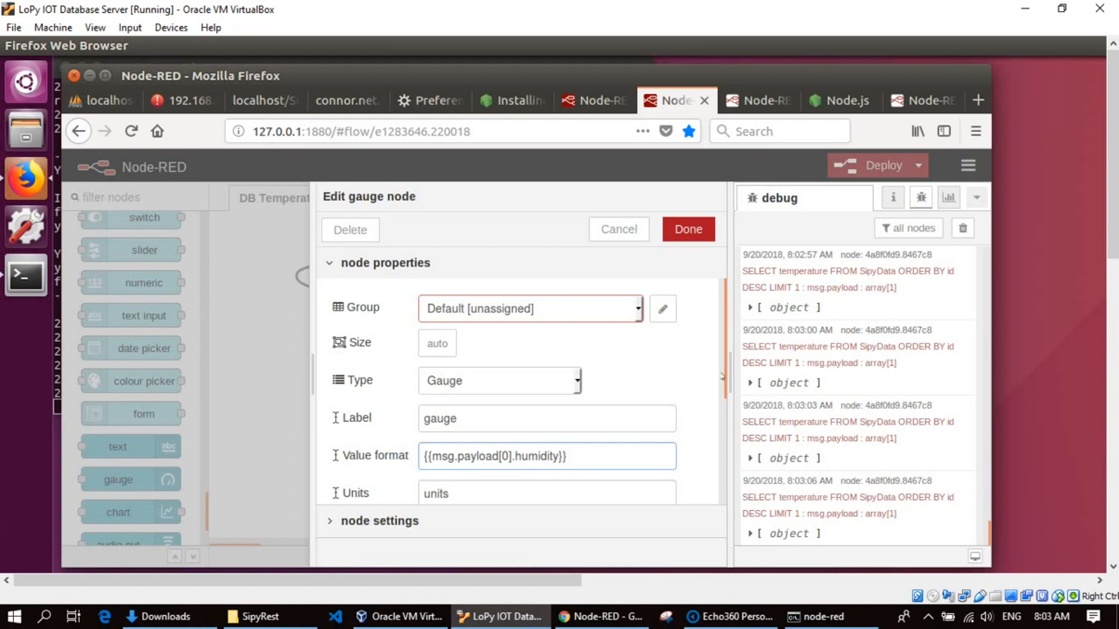
# - Set the new gauge's range maximum to 100 and its sector boundaries to 30 and 70
pyautogui.moveTo(726, 382); pyautogui.dragTo(733, 447)
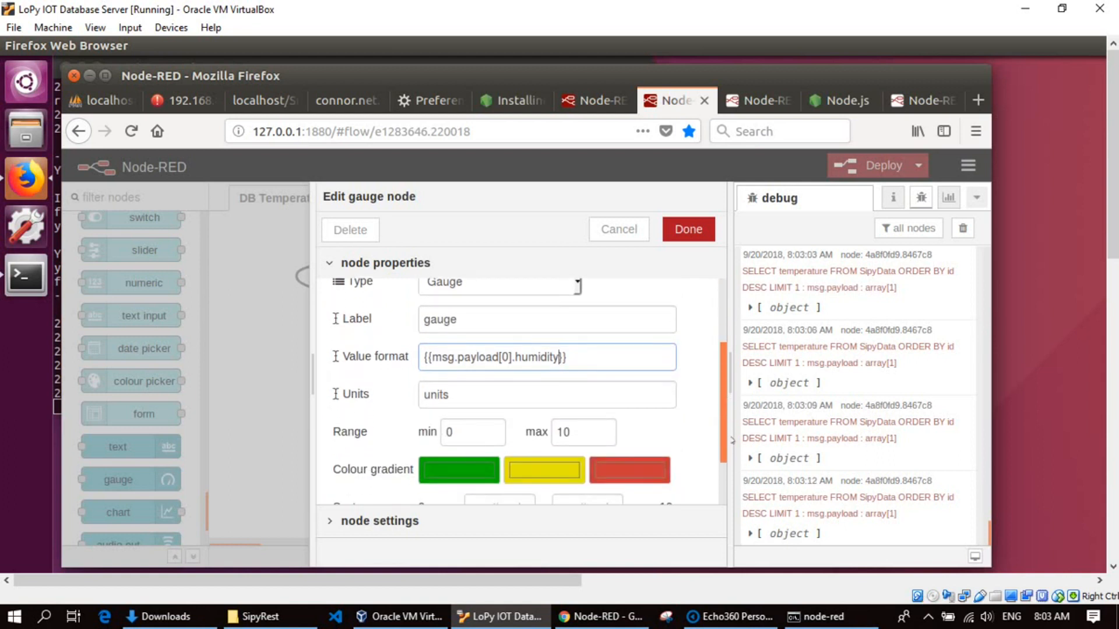
pyautogui.click(582, 437)
pyautogui.write('0')
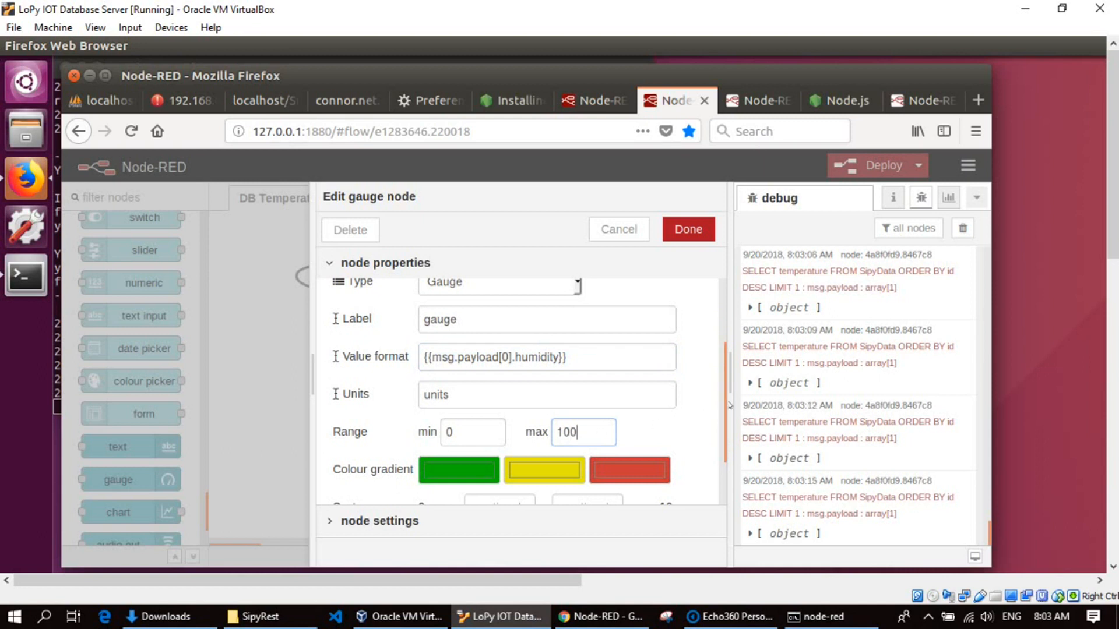
pyautogui.moveTo(730, 405); pyautogui.dragTo(732, 460)
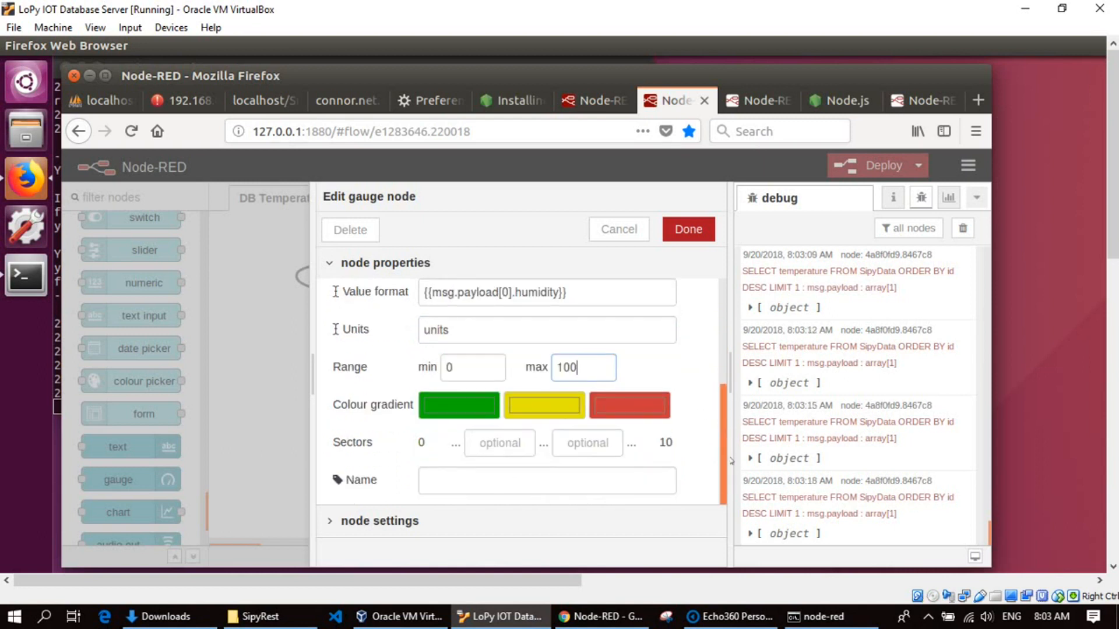
pyautogui.click(510, 444)
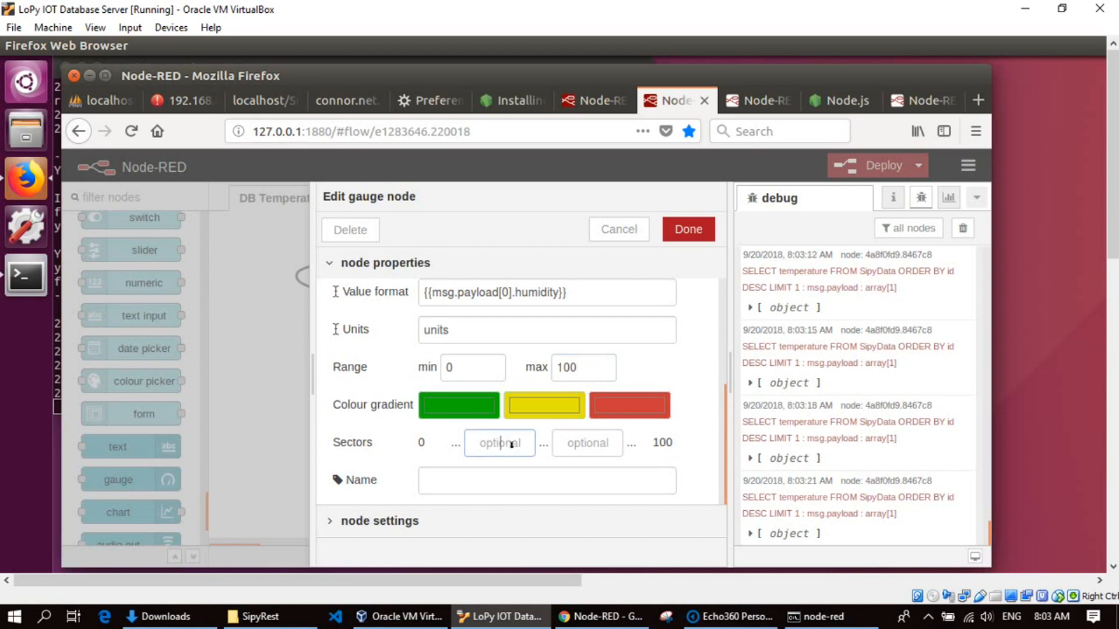
pyautogui.write('30')
pyautogui.click(593, 445)
pyautogui.write('70')
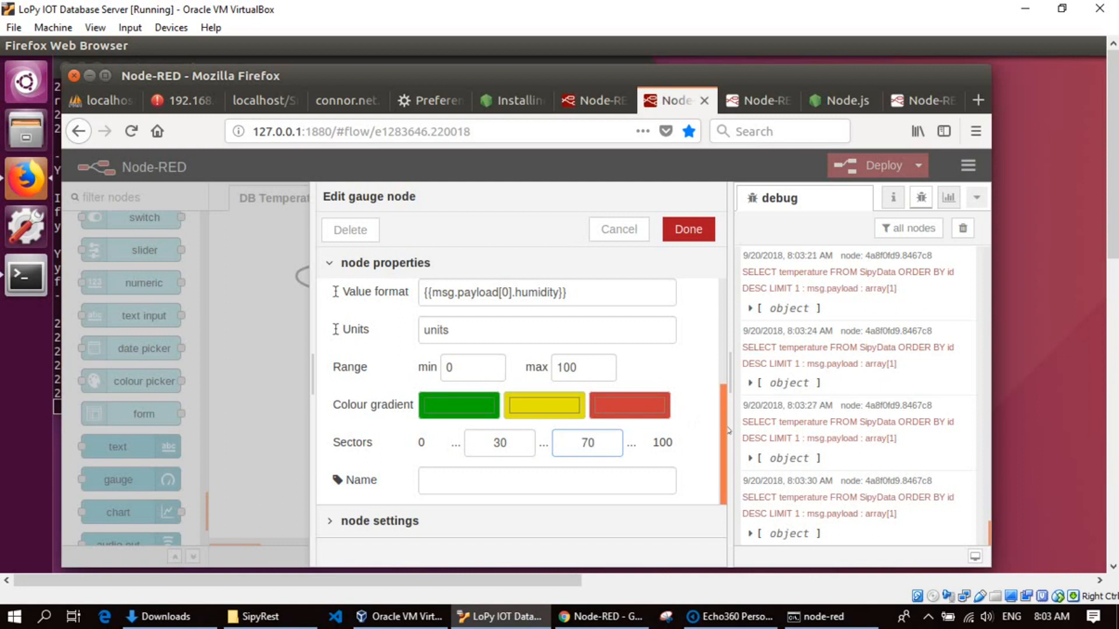
# - Name the new gauge node Humidity and assign it to the Temperature [Home] group
pyautogui.click(463, 486)
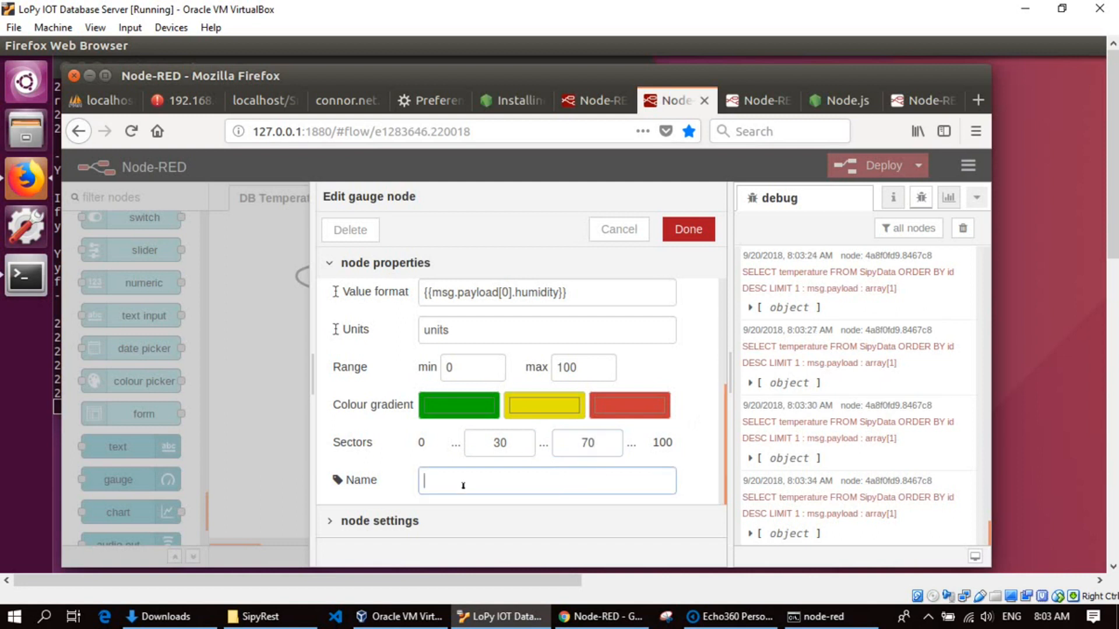
pyautogui.write('Humi')
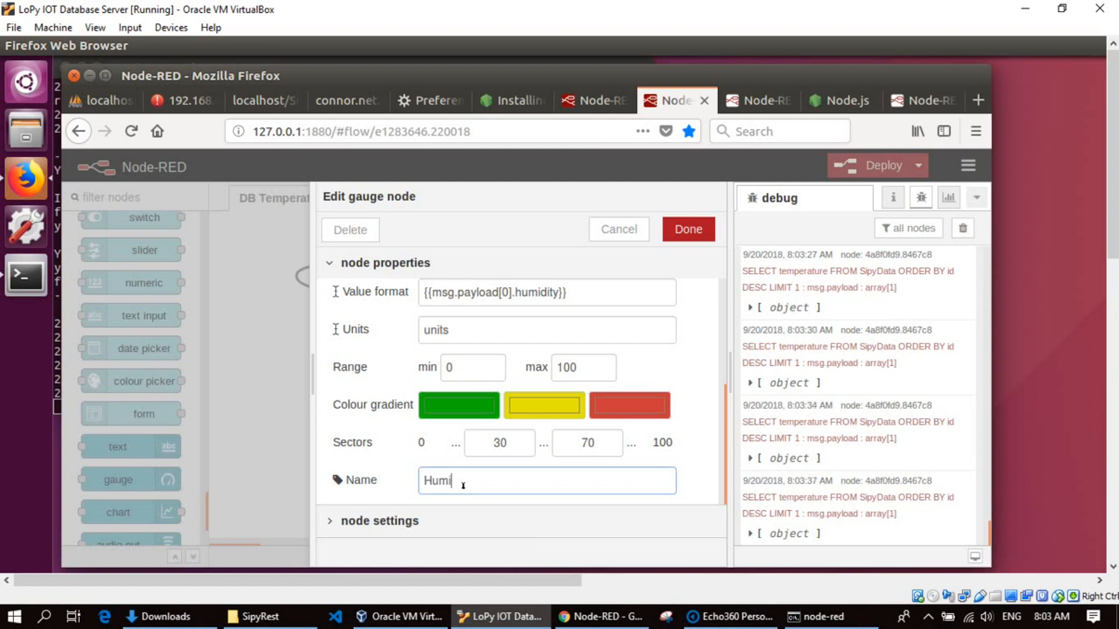
pyautogui.write('dity')
pyautogui.moveTo(728, 420); pyautogui.dragTo(716, 303)
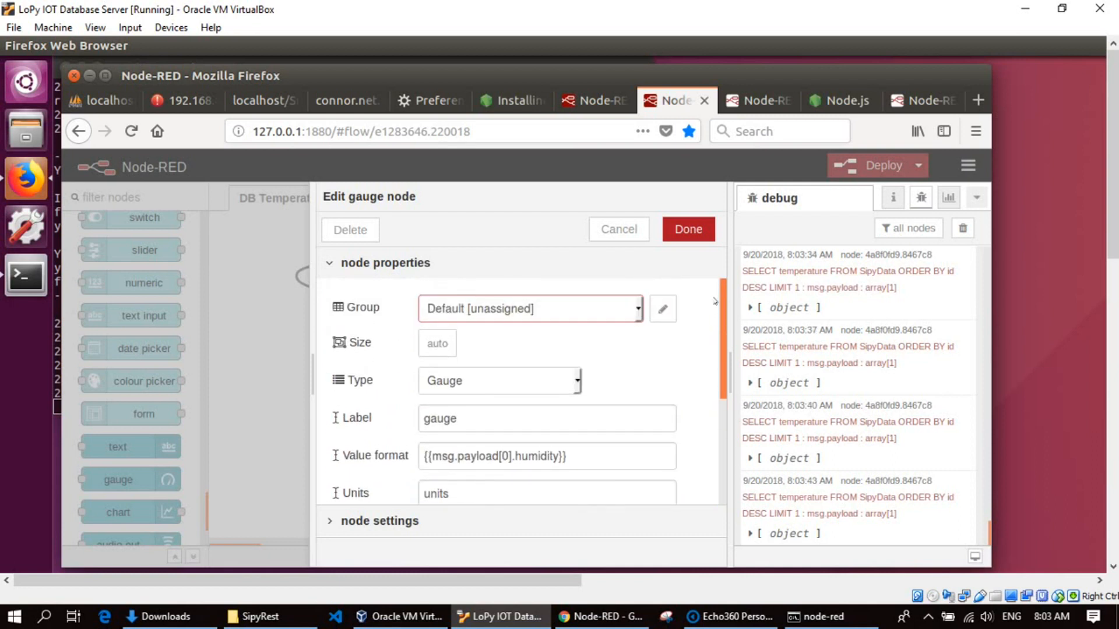
pyautogui.click(639, 313)
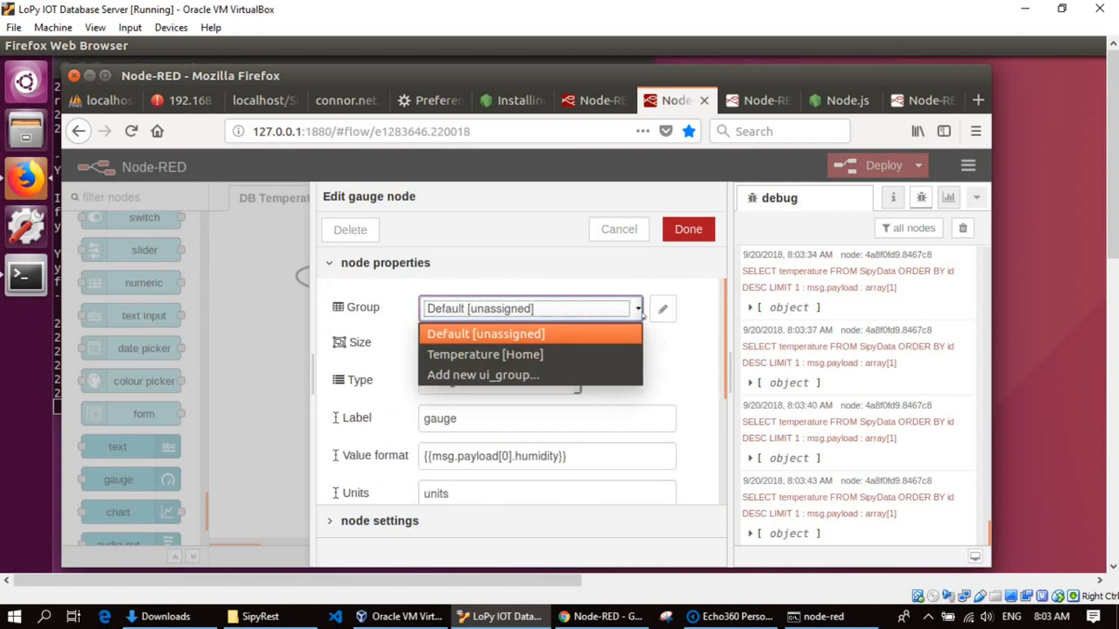
pyautogui.click(554, 357)
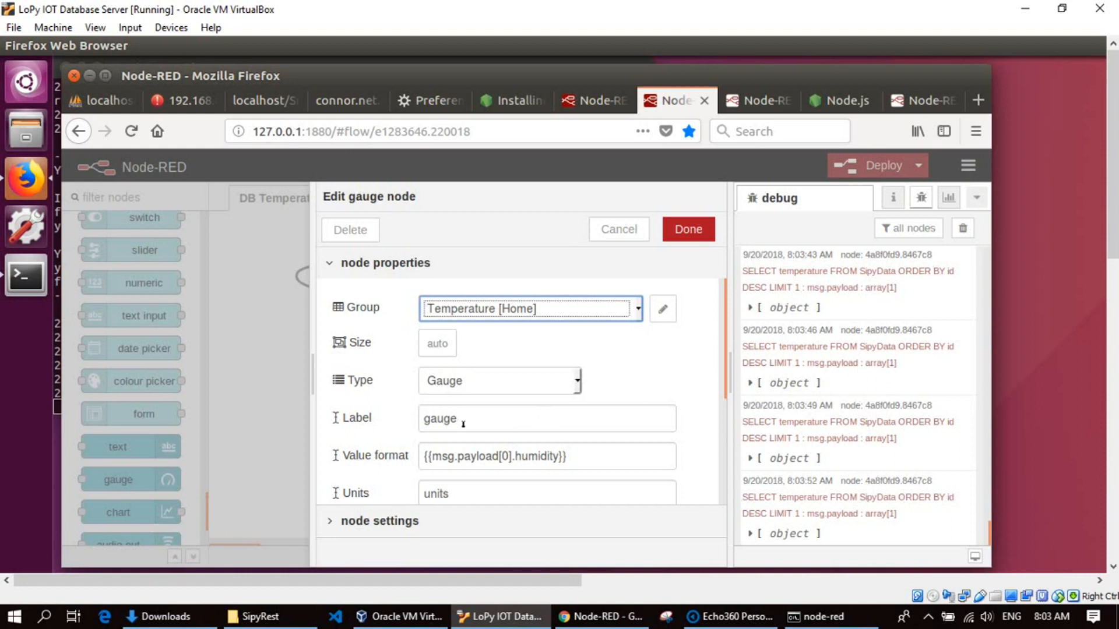
# - Change the new gauge's label to HumidityGauge and save the node's settings
pyautogui.click(427, 423)
pyautogui.write('Hum')
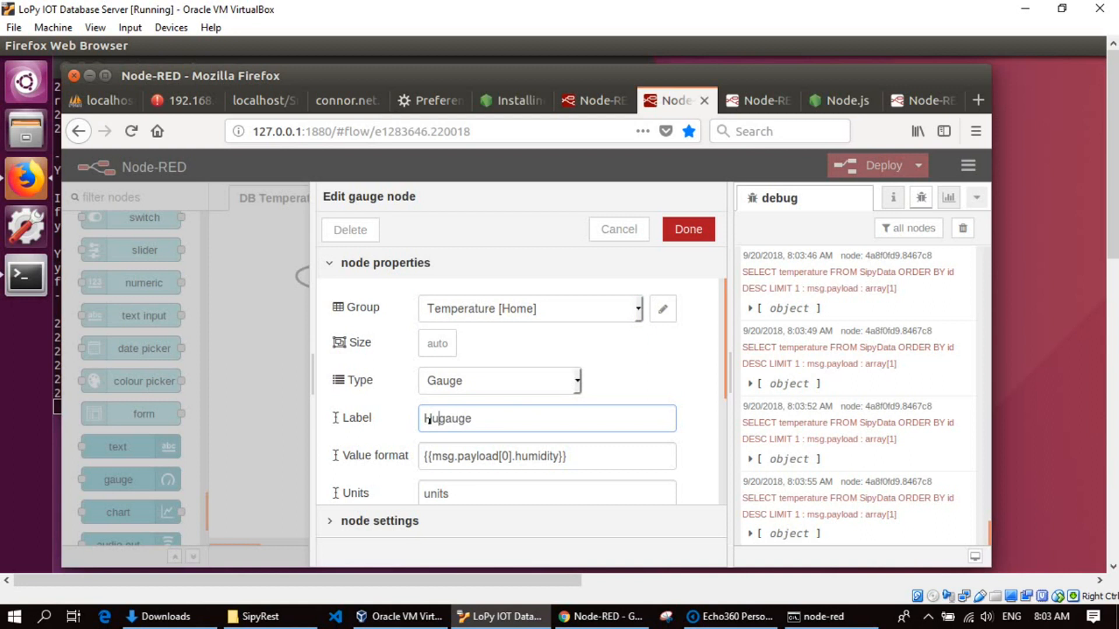
pyautogui.press('BackSpace')
pyautogui.write('midity')
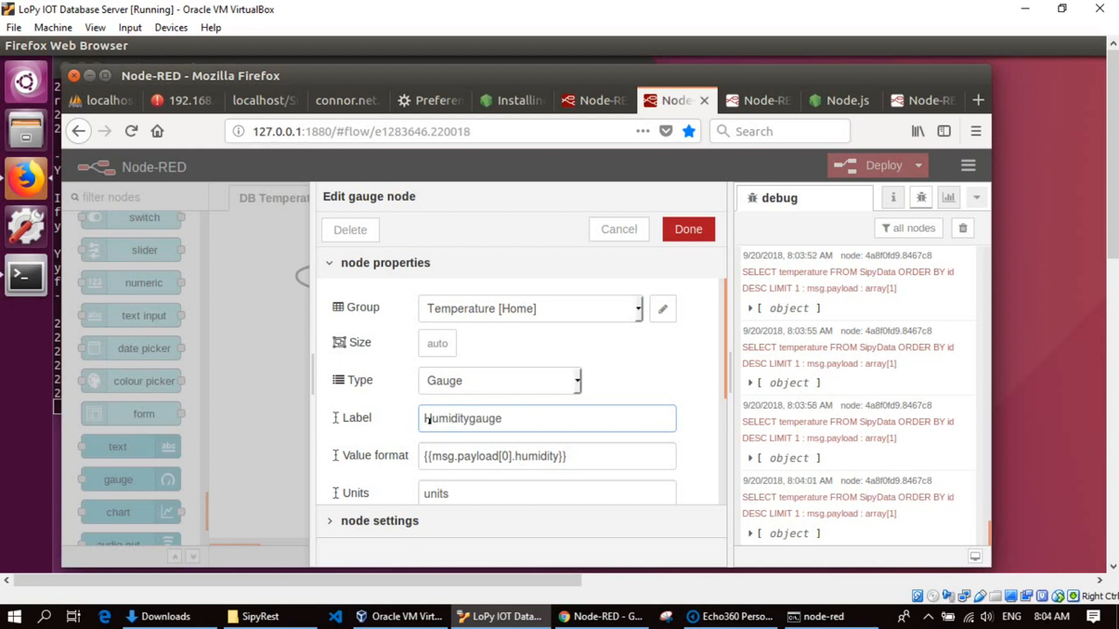
pyautogui.write('G')
pyautogui.press('Delete')
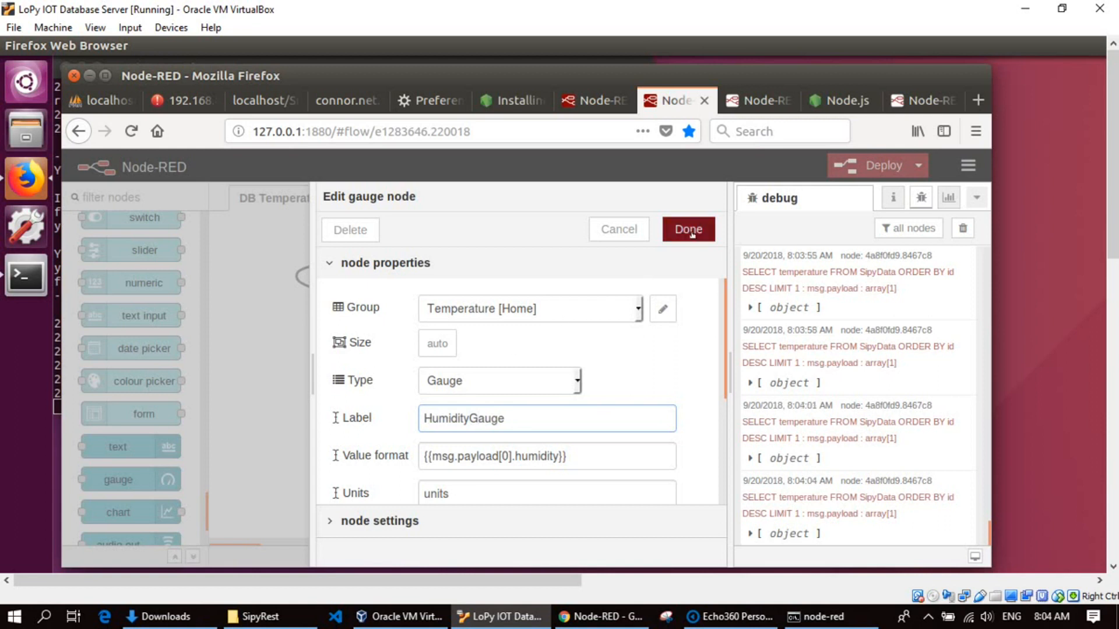
pyautogui.click(688, 230)
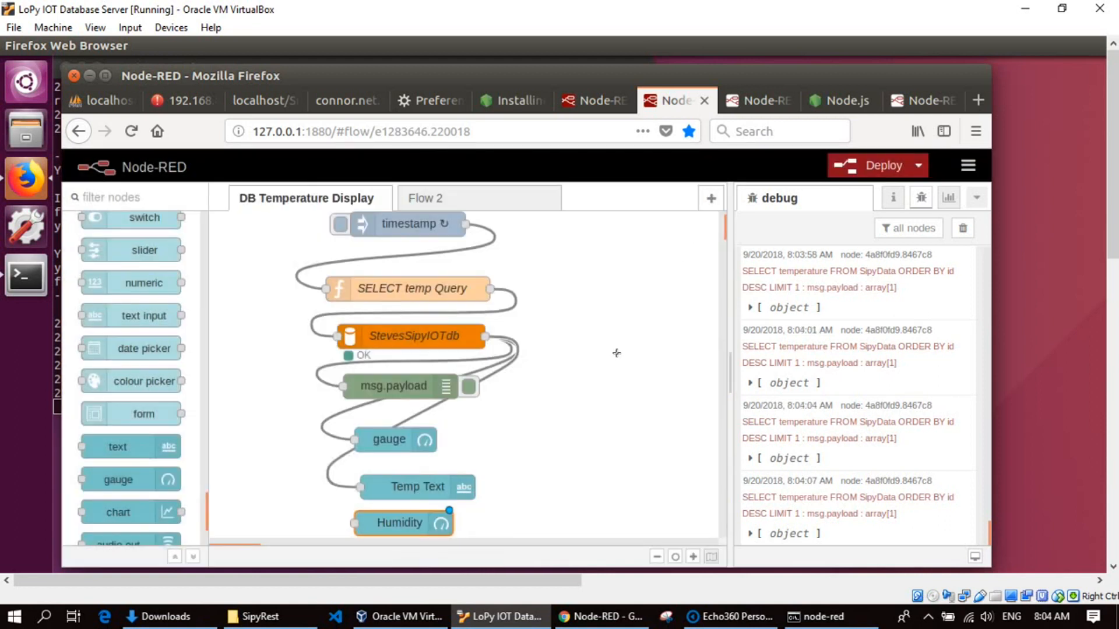
# - Wire the StevesSipyIOTdb node's output to the Humidity gauge and check the database node's properties
pyautogui.moveTo(488, 342); pyautogui.dragTo(454, 459)
pyautogui.moveTo(455, 459); pyautogui.dragTo(358, 526)
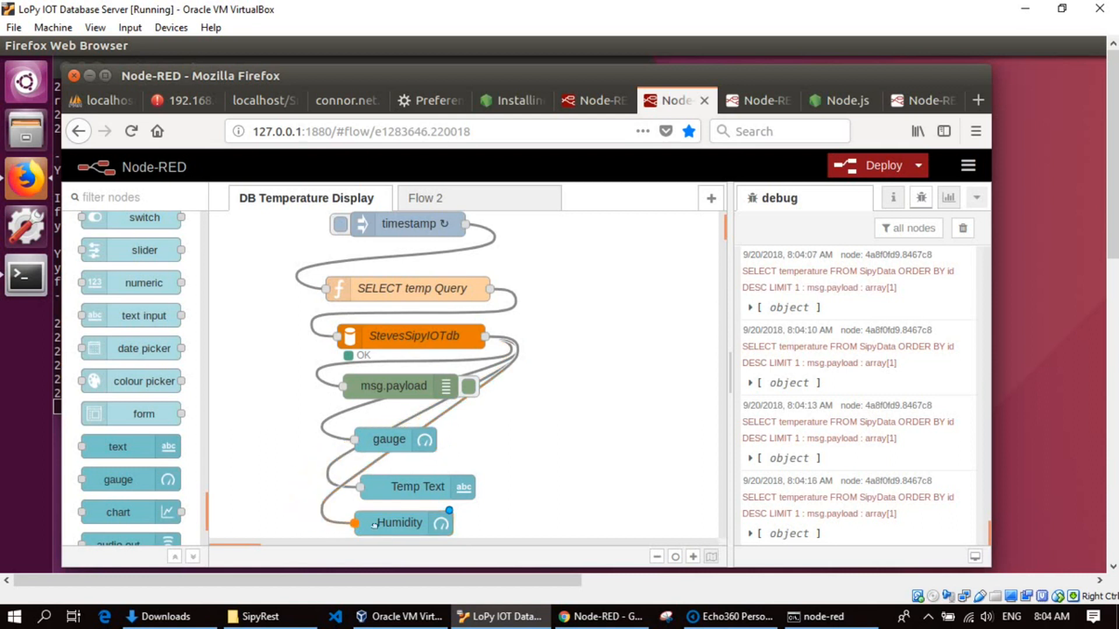
pyautogui.doubleClick(423, 348)
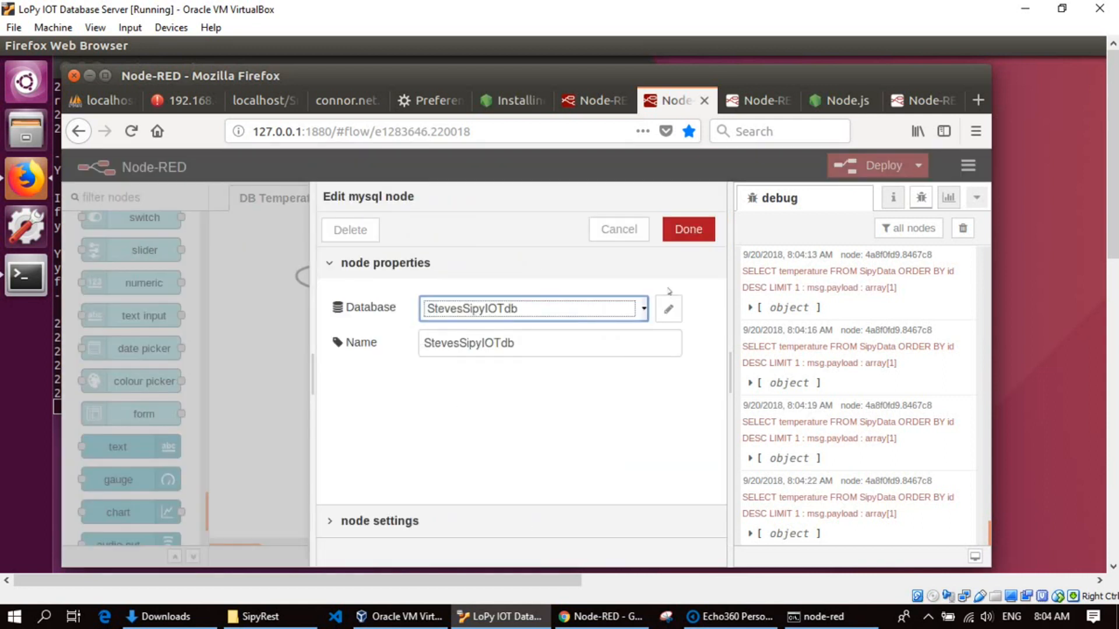
pyautogui.click(692, 231)
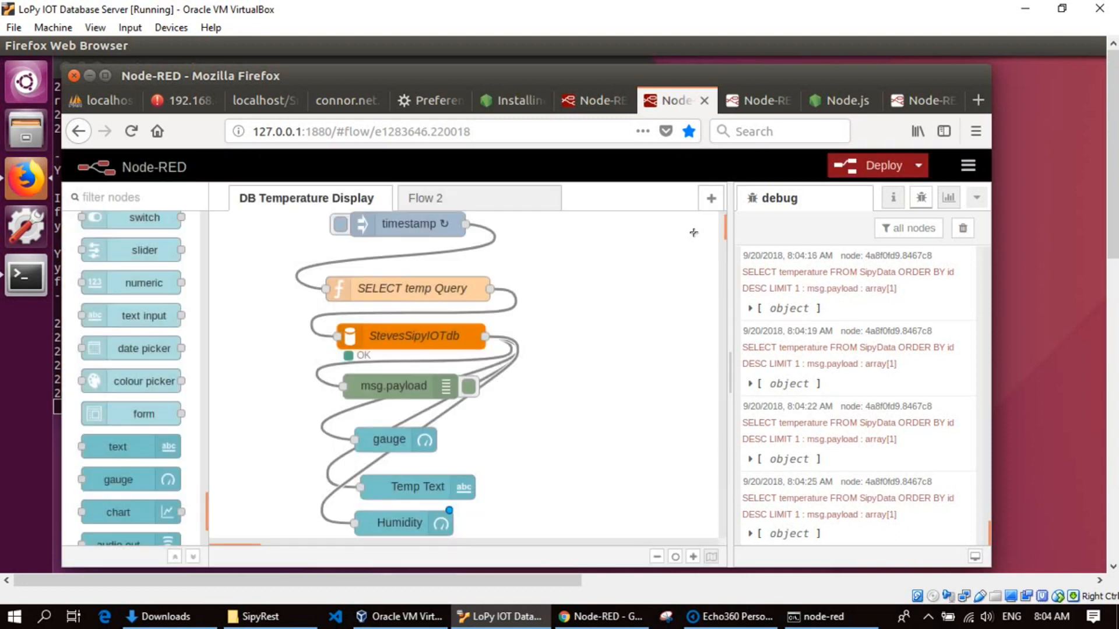
# - Rename the SELECT temp Query function node as SELECT temp Humidity Query
pyautogui.click(419, 293)
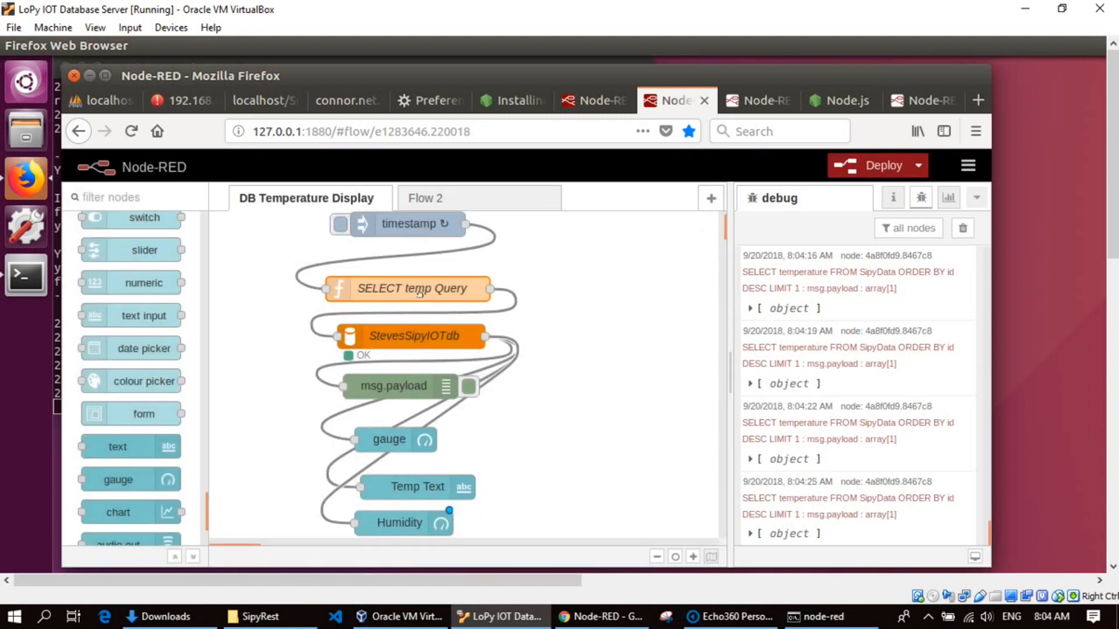
pyautogui.doubleClick(420, 293)
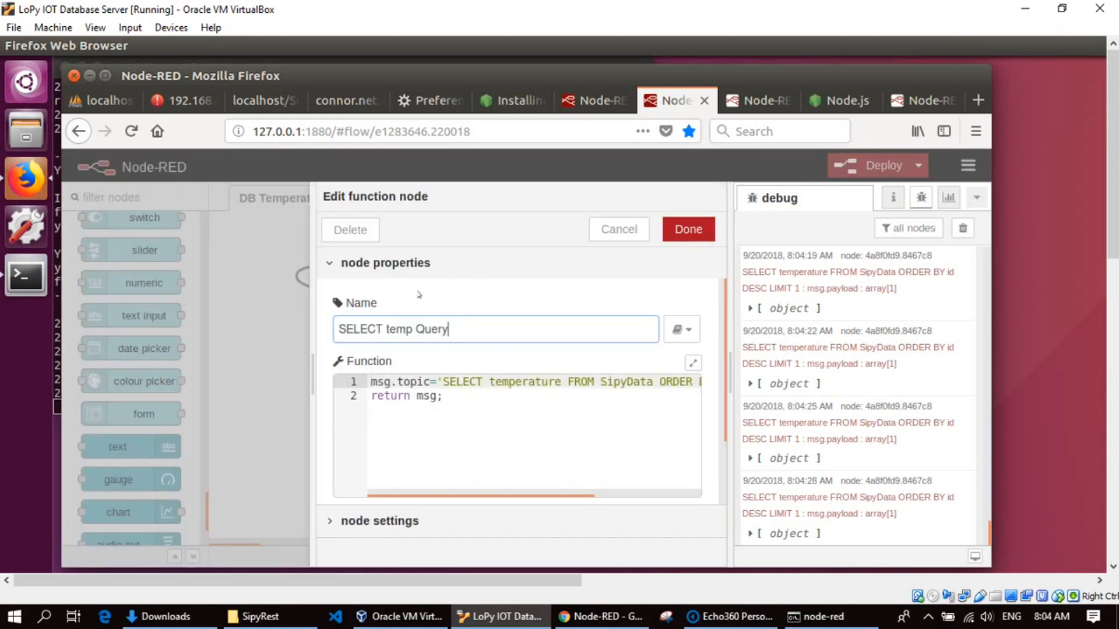
pyautogui.click(418, 335)
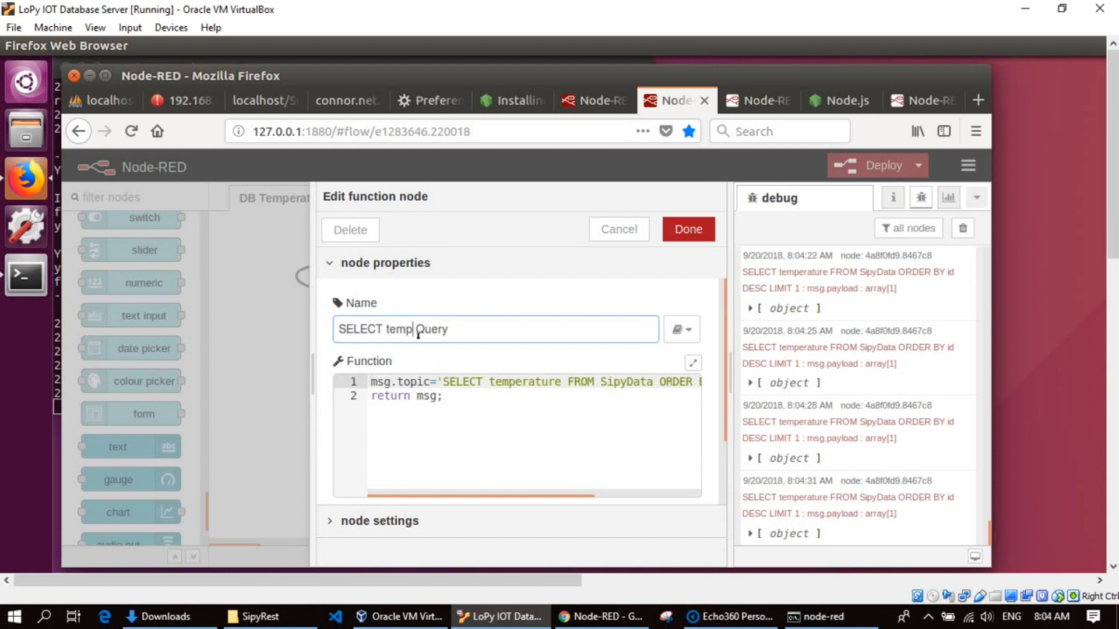
pyautogui.write('Humidity')
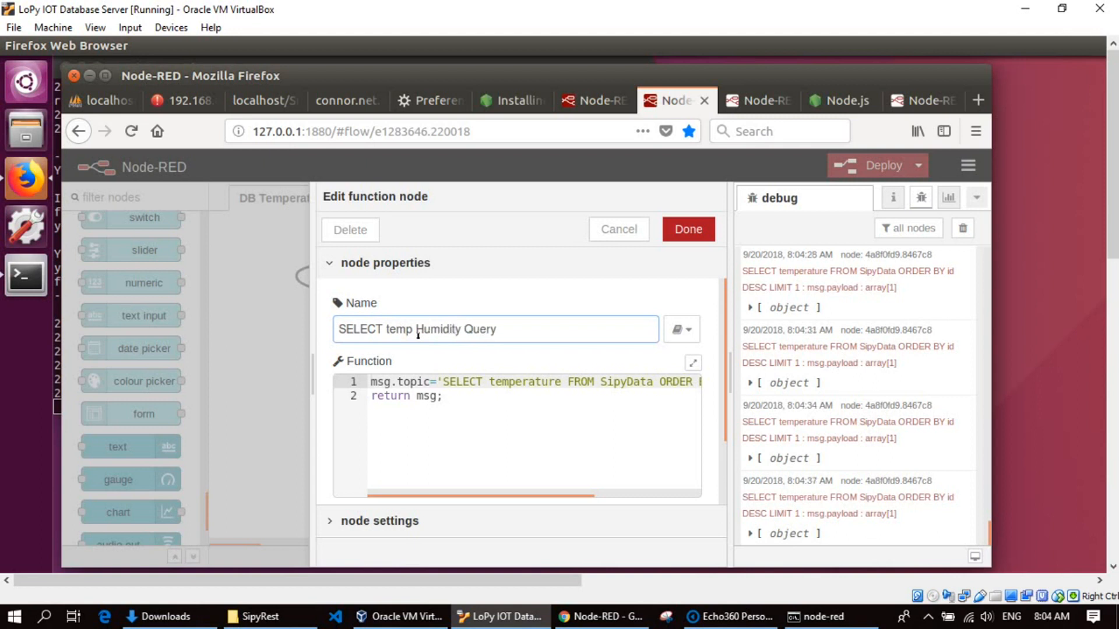
# - Add the humidity column after temperature in the function's SELECT statement, review the full query and save the node
pyautogui.click(567, 383)
pyautogui.write(',')
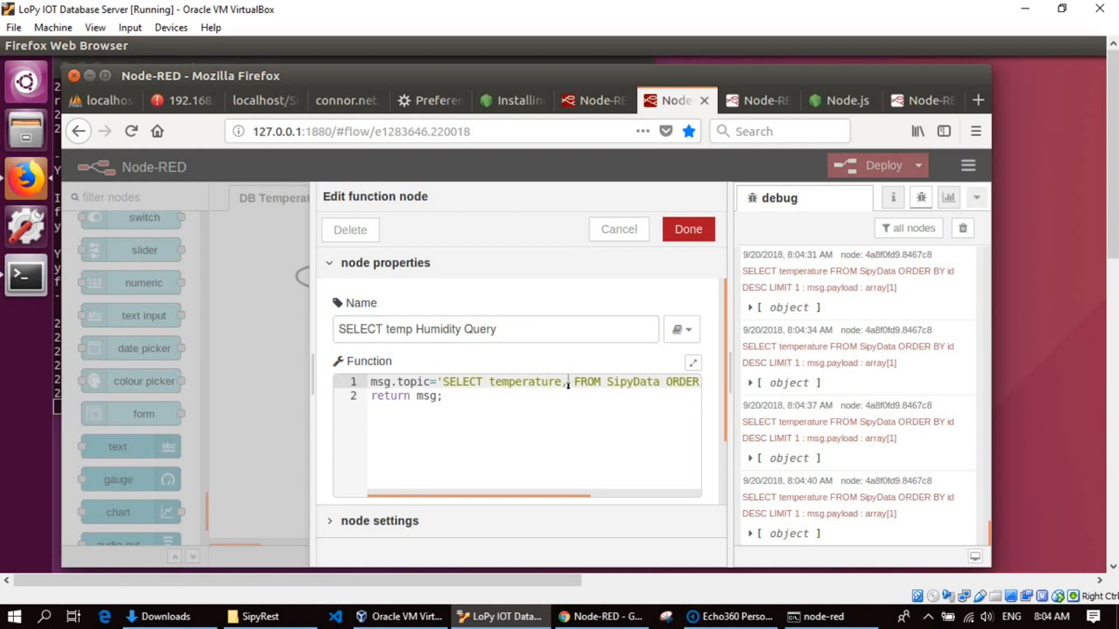
pyautogui.write('humidit')
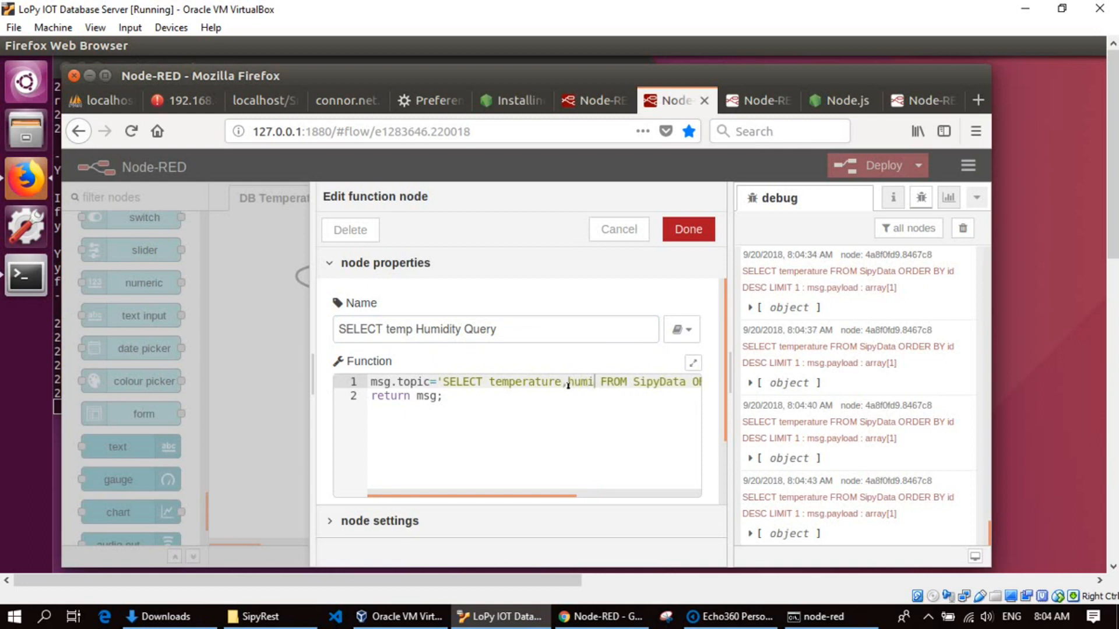
pyautogui.write('y')
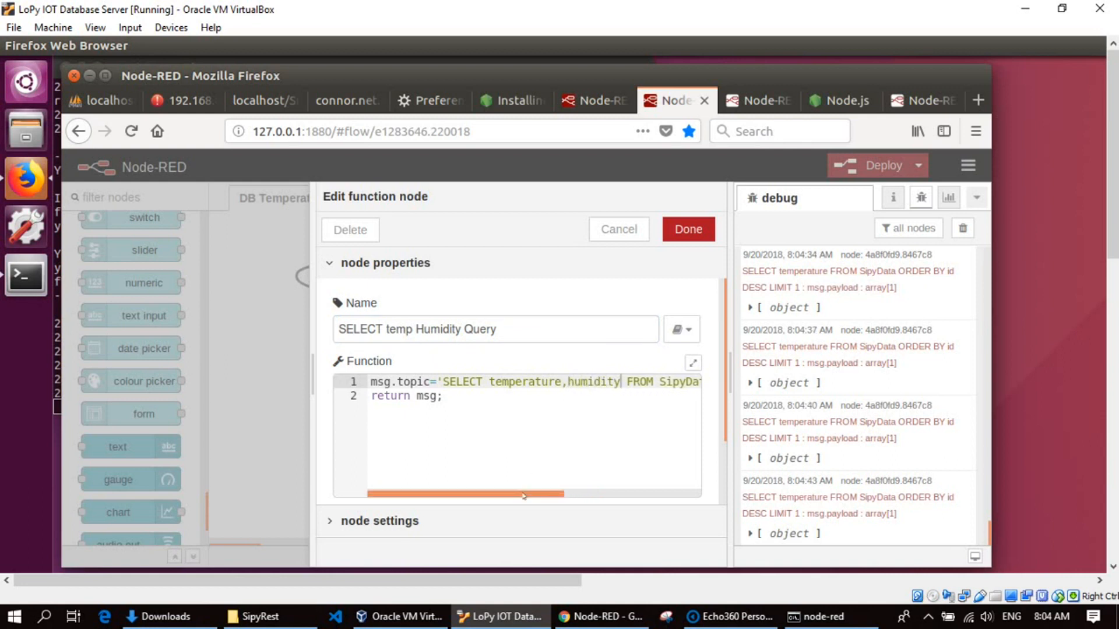
pyautogui.moveTo(524, 497); pyautogui.dragTo(673, 497)
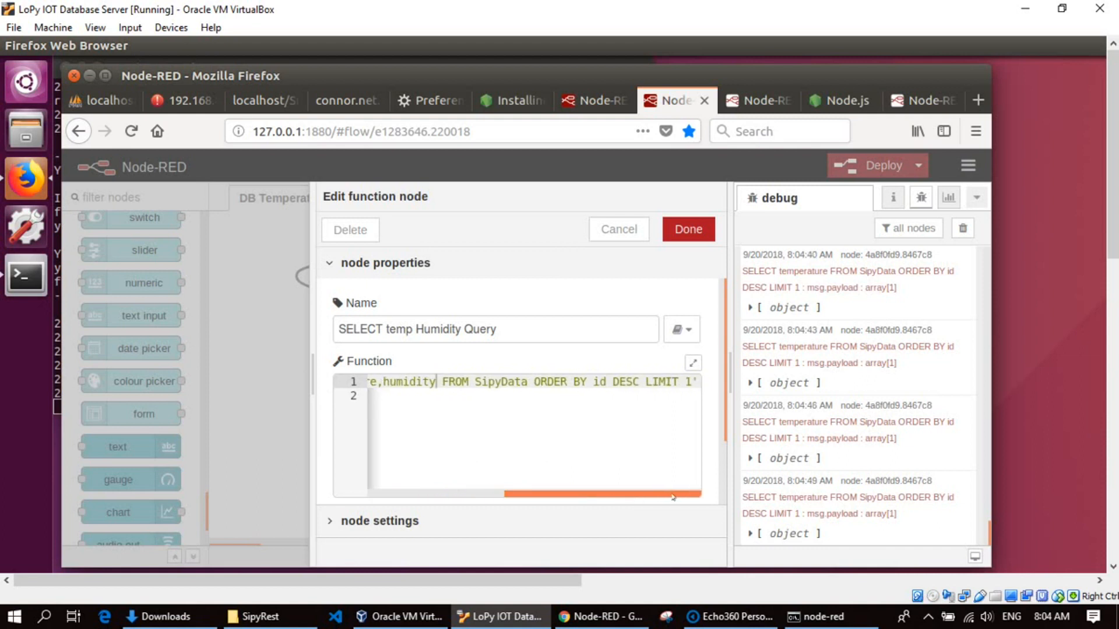
pyautogui.moveTo(673, 497); pyautogui.dragTo(411, 494)
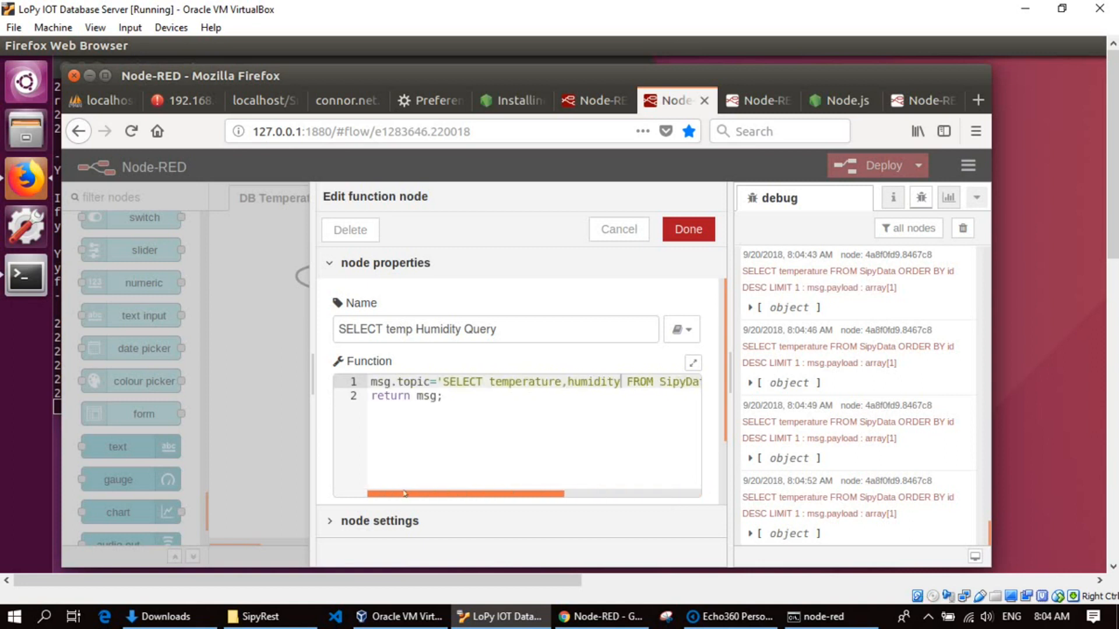
pyautogui.click(689, 230)
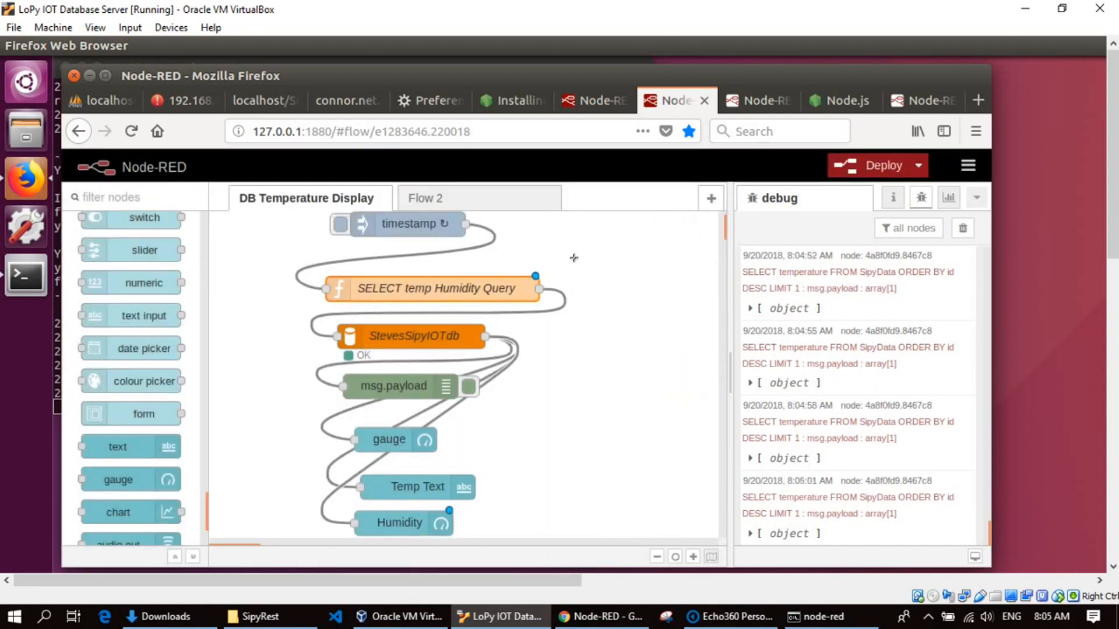
# - Deploy the updated flow and clear the old messages from the debug log
pyautogui.click(879, 167)
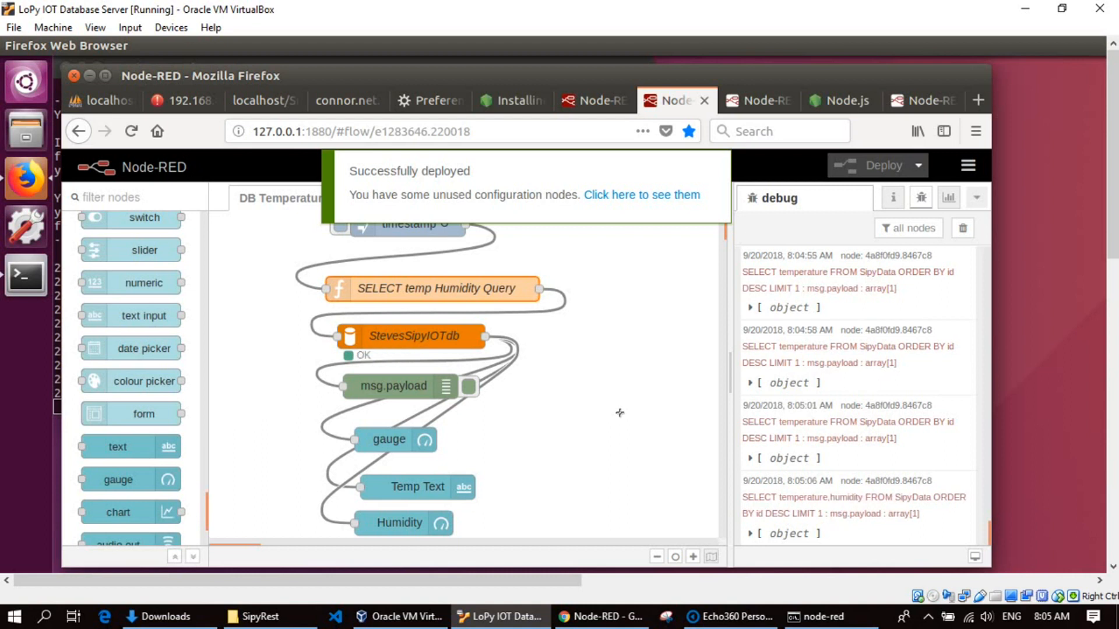
pyautogui.click(969, 231)
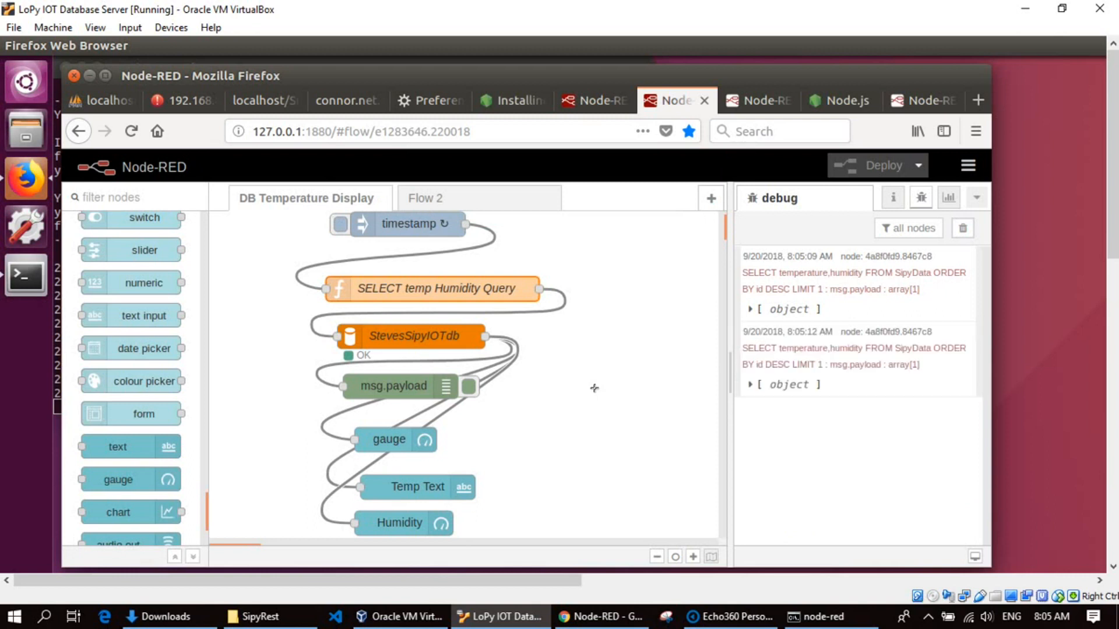
# - Expand a new query message's payload array and its first object in the debug log to examine the returned temperature and humidity fields
pyautogui.click(752, 309)
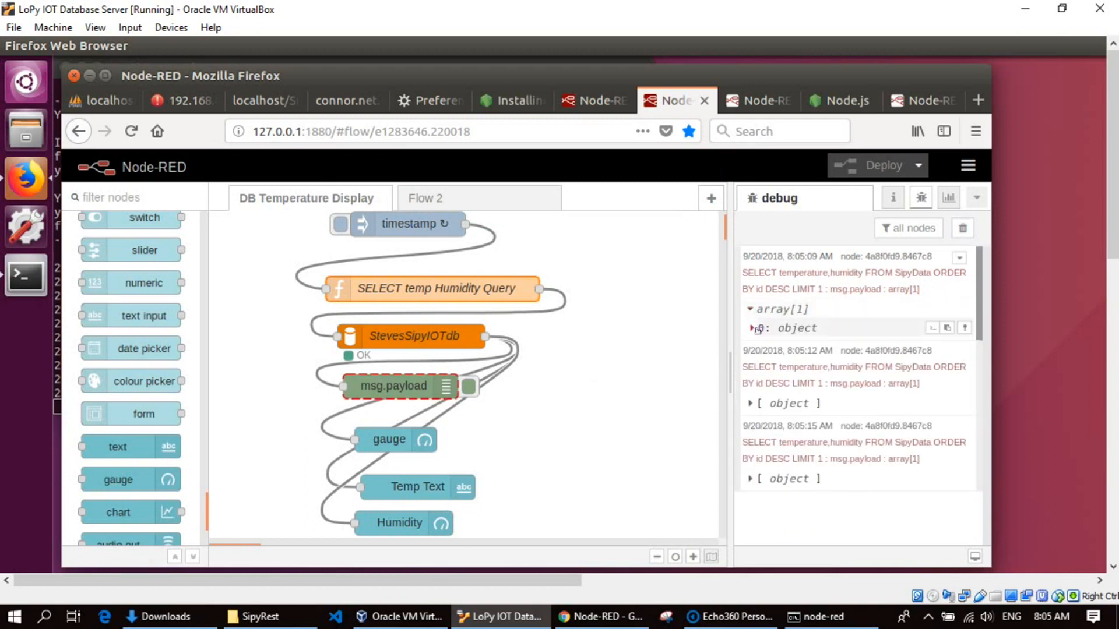
pyautogui.click(752, 328)
pyautogui.scroll(-2, 758, 329)
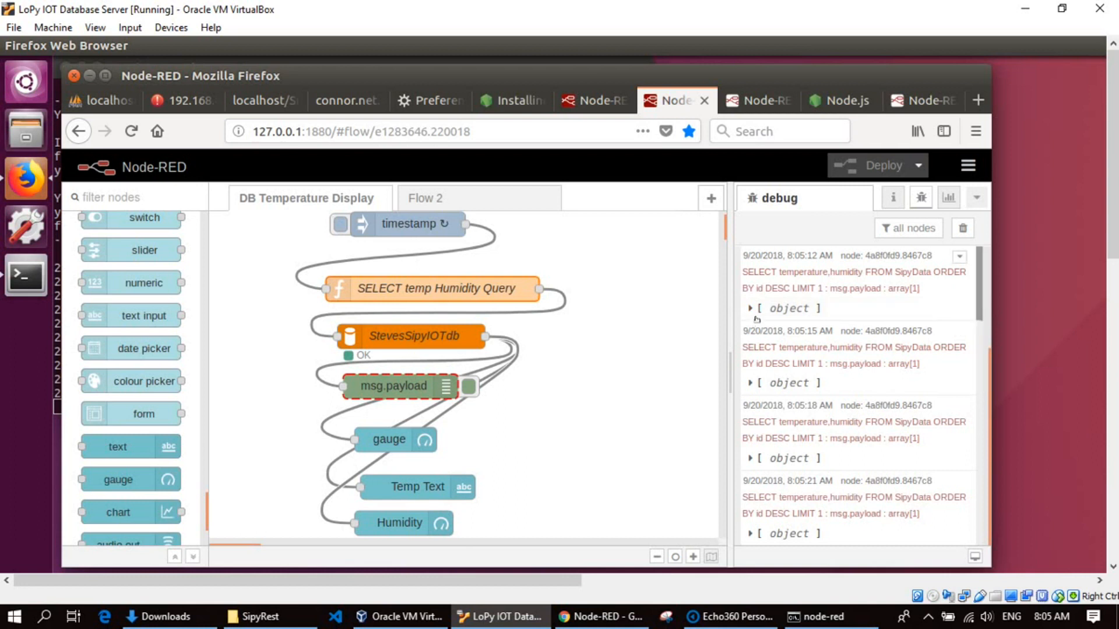
pyautogui.click(755, 315)
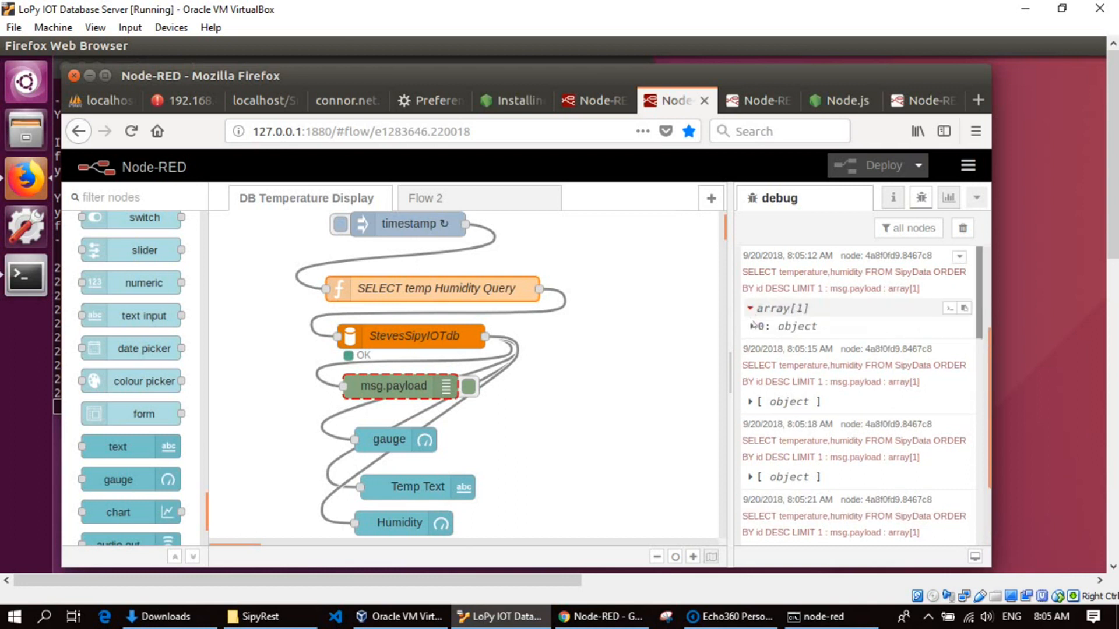
pyautogui.click(753, 326)
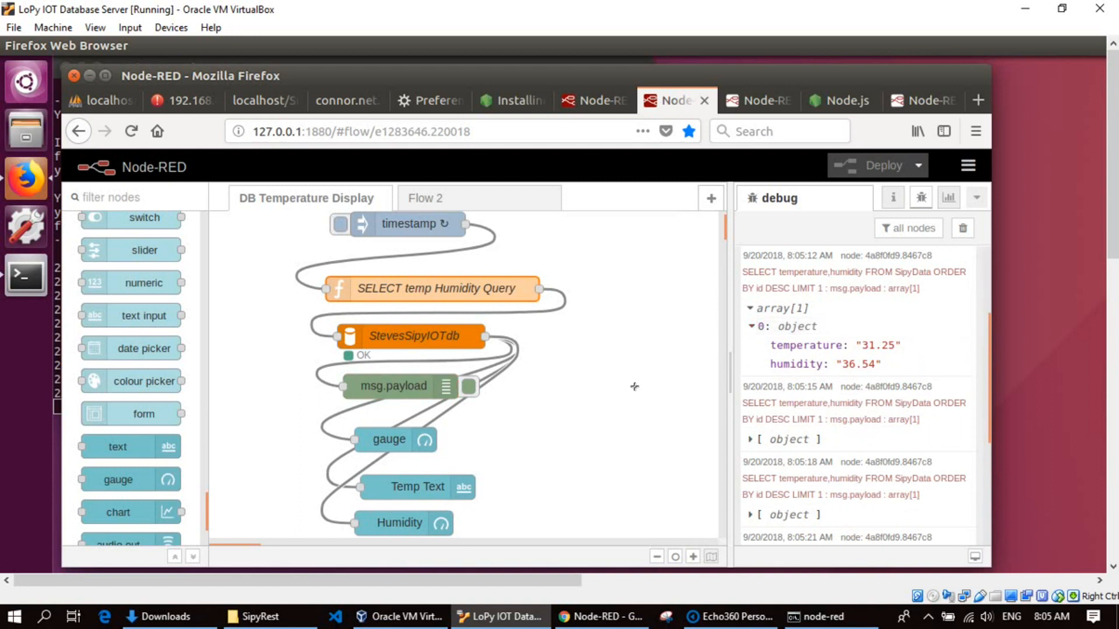
# - Switch to the Node-RED Dashboard page and examine the temperature gauge, the text field and the HumidityGauge
pyautogui.click(917, 105)
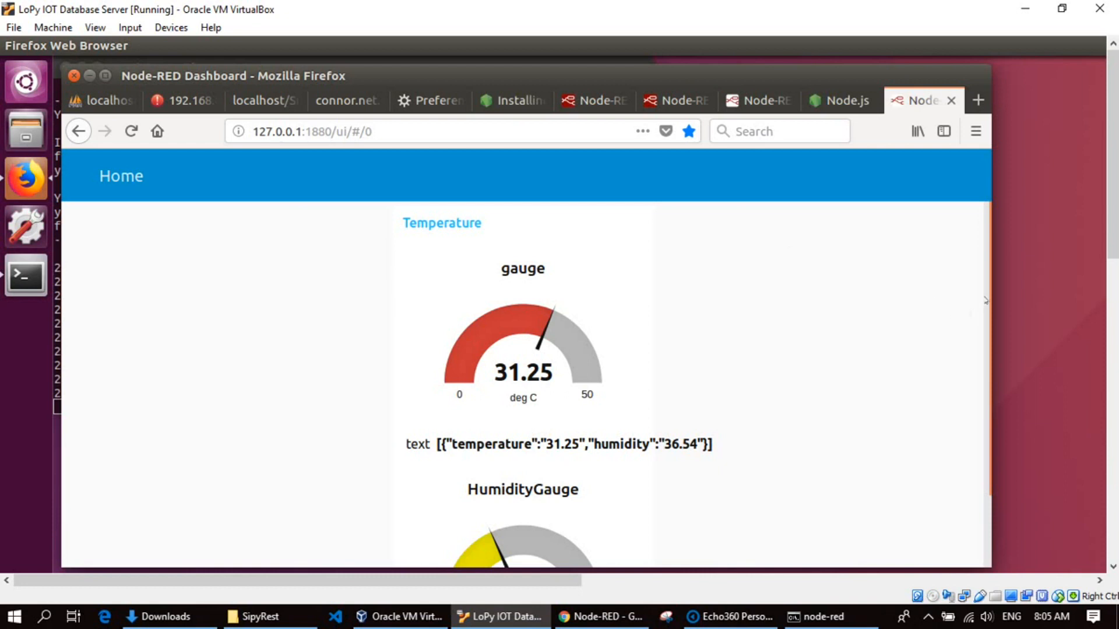
pyautogui.moveTo(991, 314); pyautogui.dragTo(997, 375)
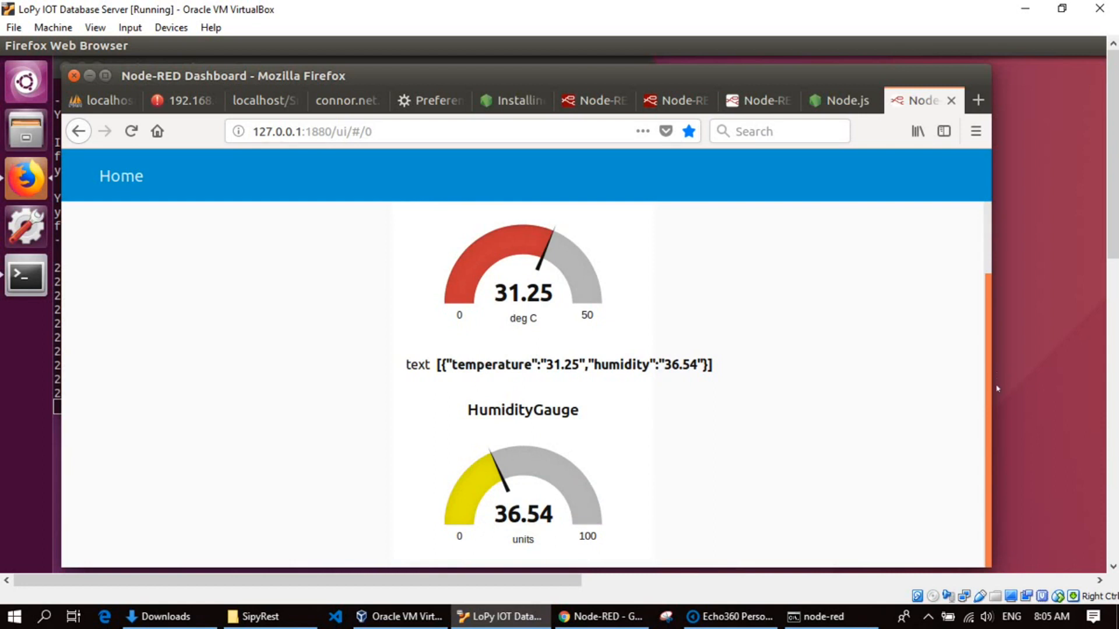
pyautogui.moveTo(997, 389); pyautogui.dragTo(994, 258)
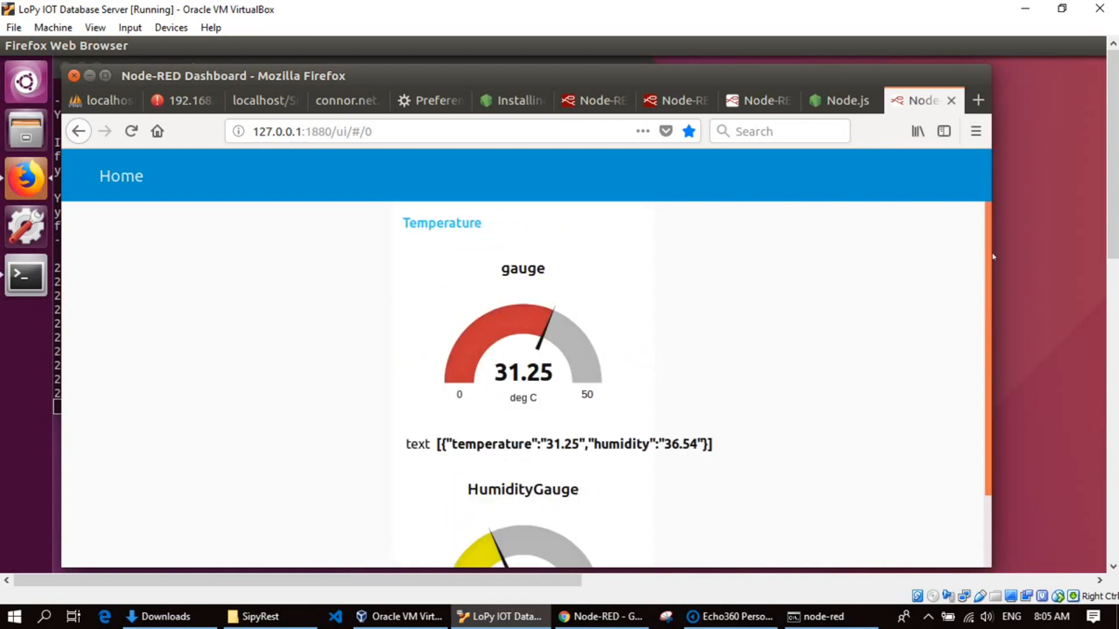